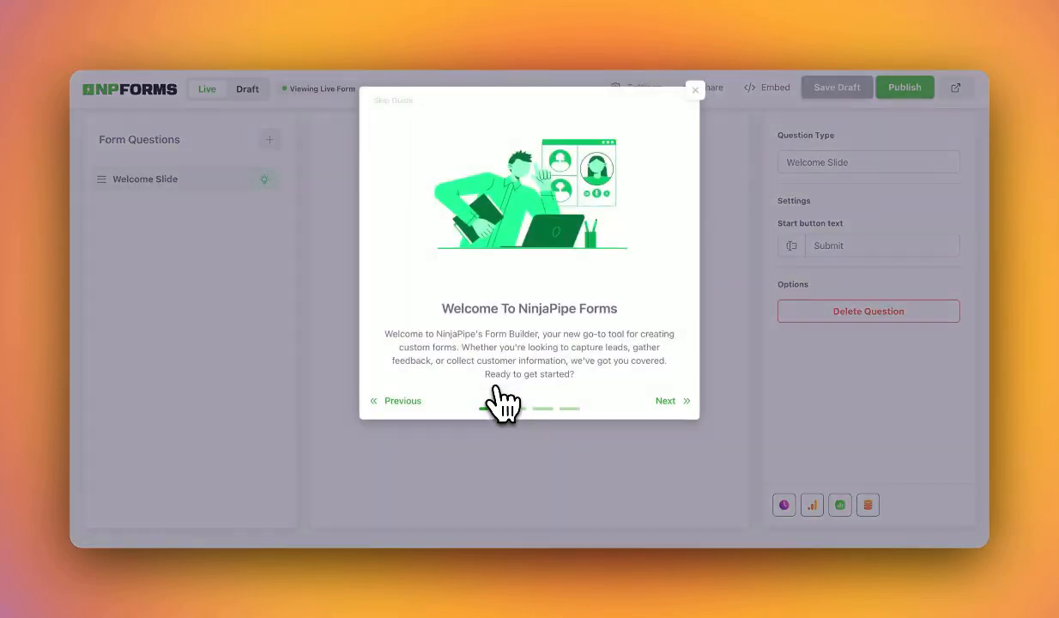
Step through all the welcome guide slides to the last one, then close the guide.
left_click(666, 401)
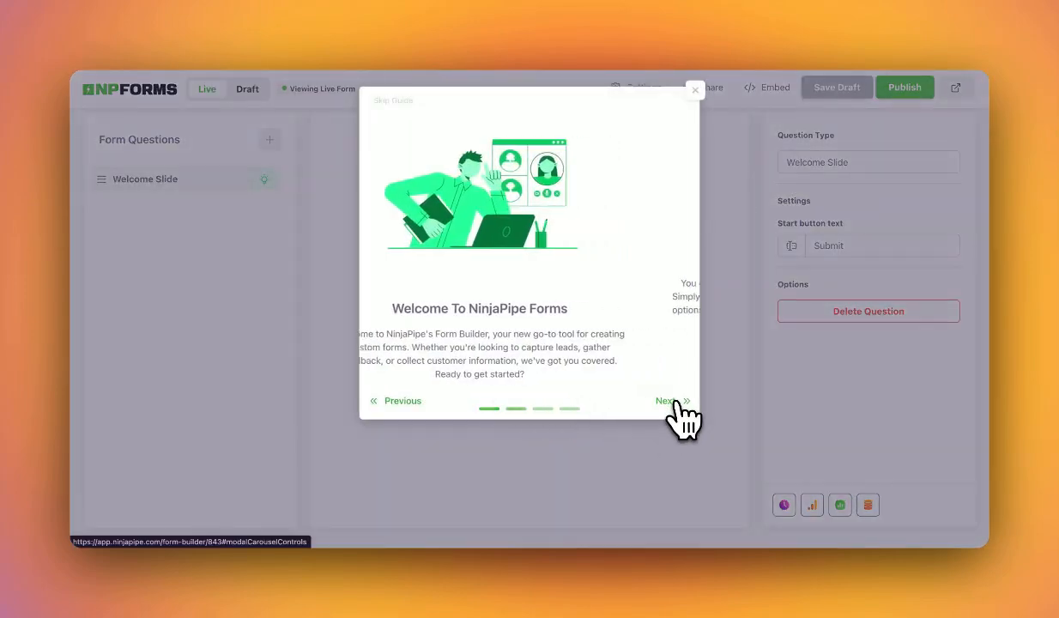
left_click(667, 350)
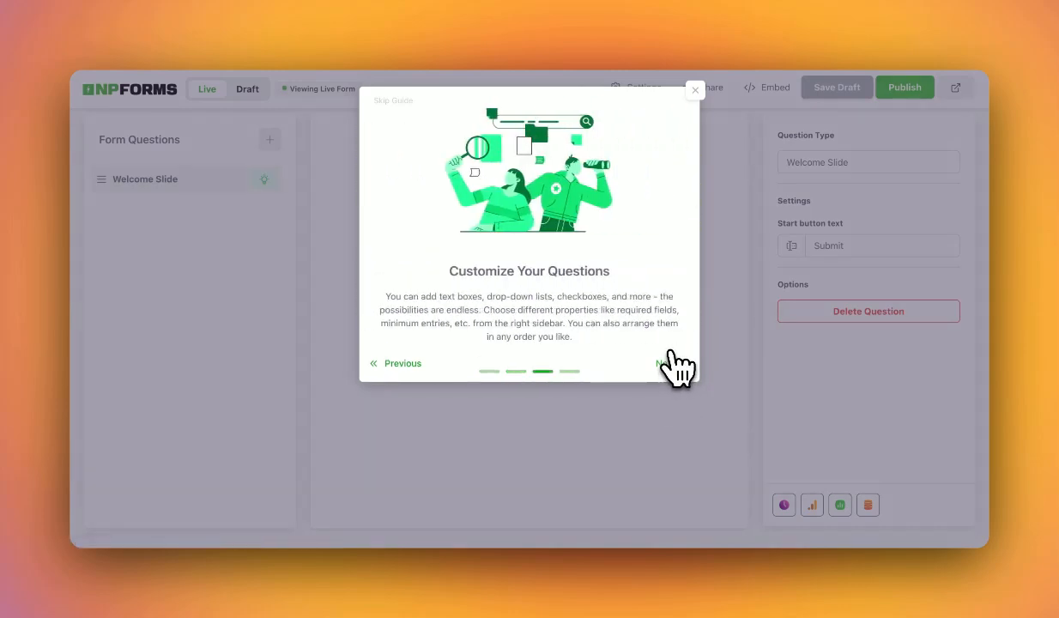
left_click(669, 364)
left_click(674, 369)
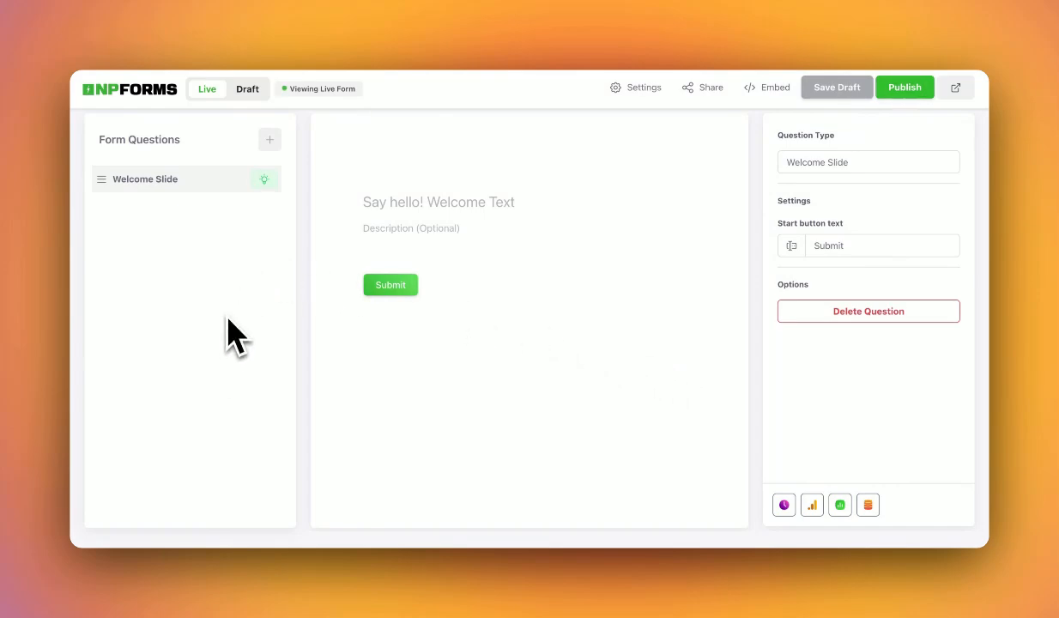
Browse the list of question types and close it without adding anything.
left_click(270, 142)
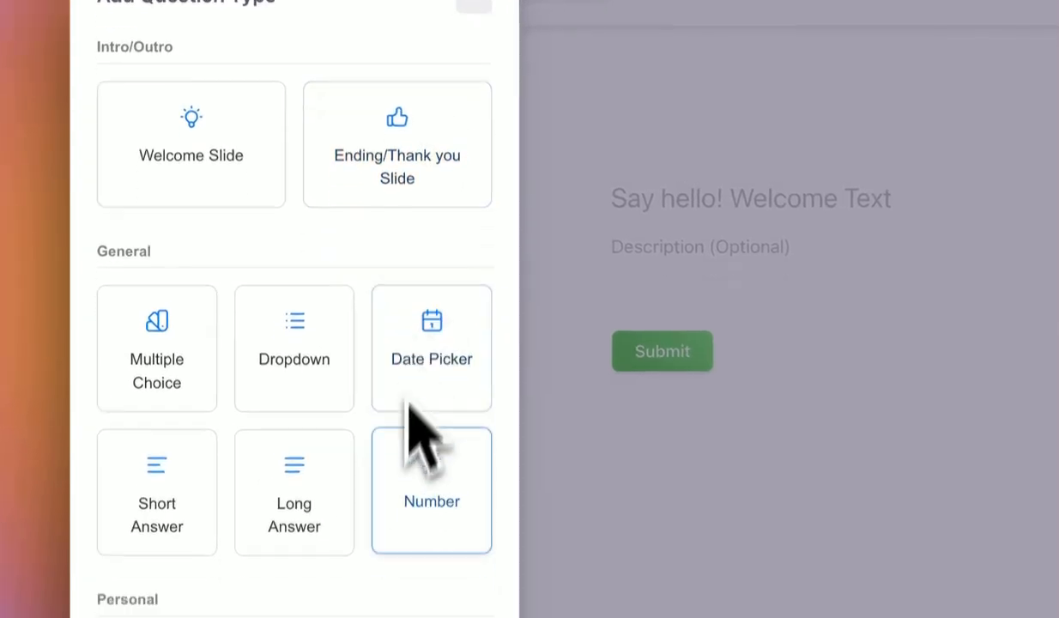
scroll(246, 394, "down", 2)
scroll(403, 429, "down", 2)
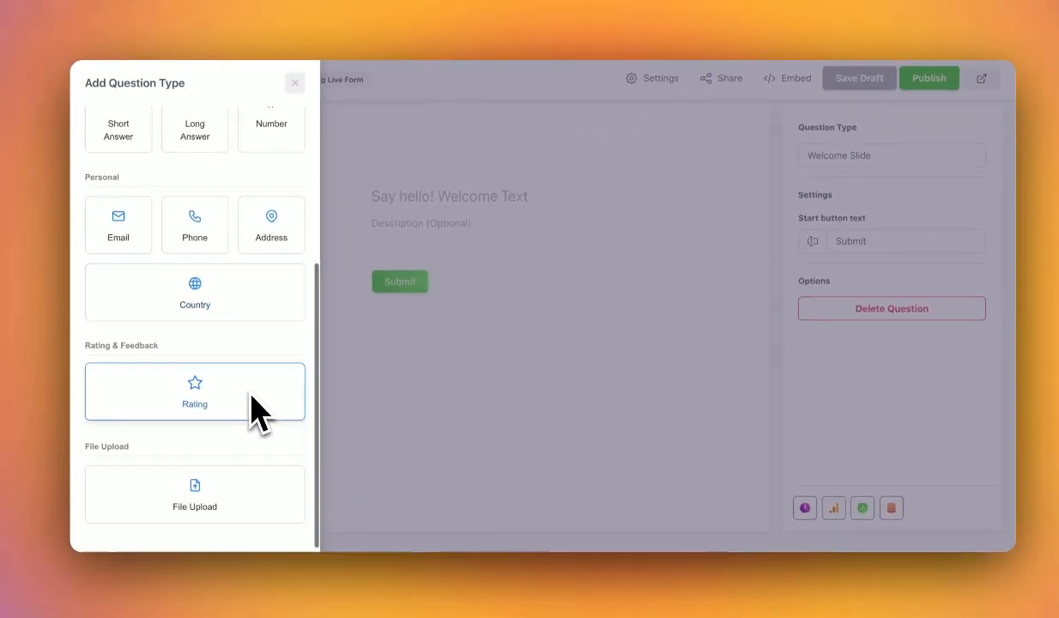
scroll(404, 444, "up", 5)
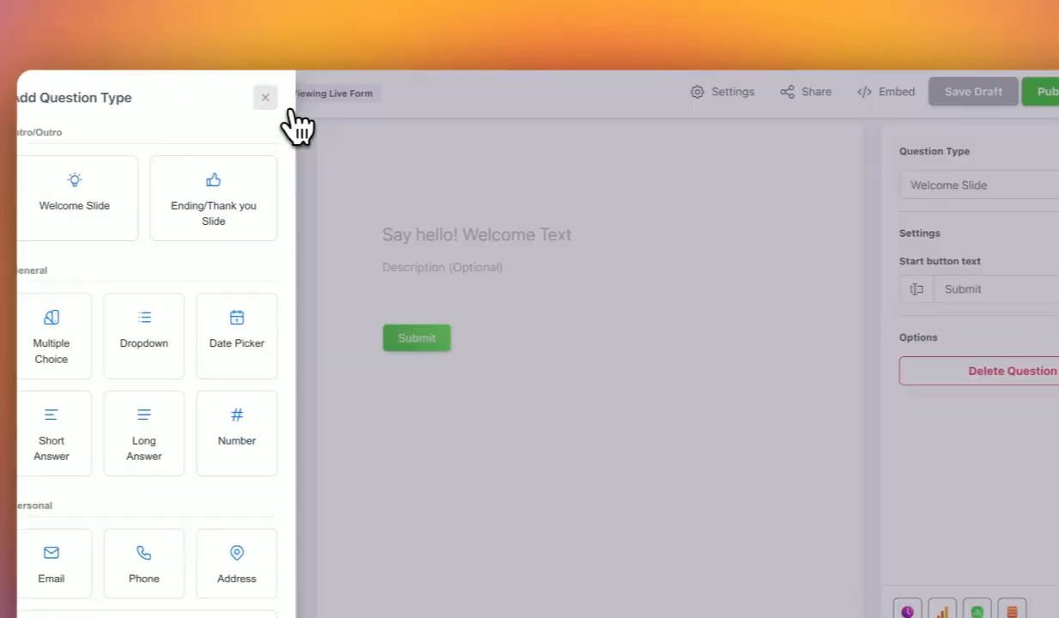
left_click(289, 92)
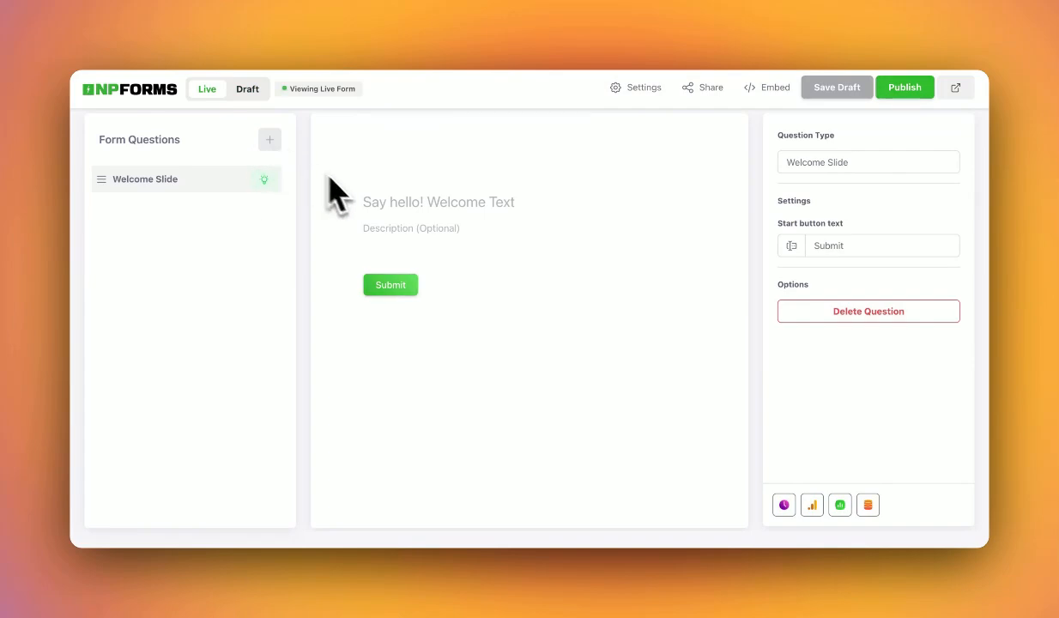
Title the welcome slide 'Hi there! Welcome to the Company Survey!'.
left_click(398, 200)
type("Hi there")
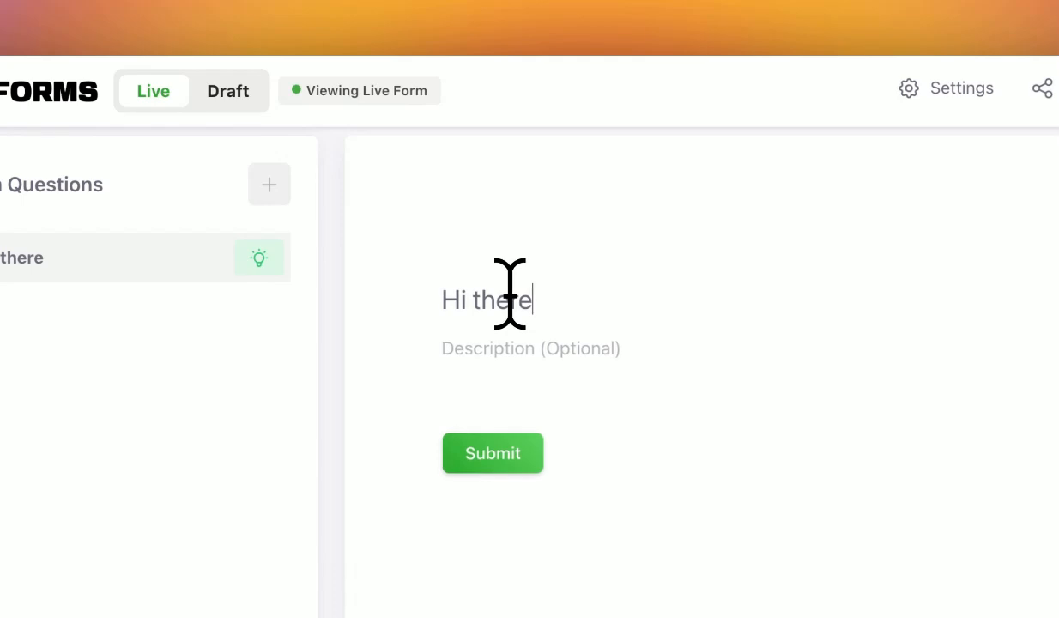
type("! Welcome to the Company Survey!")
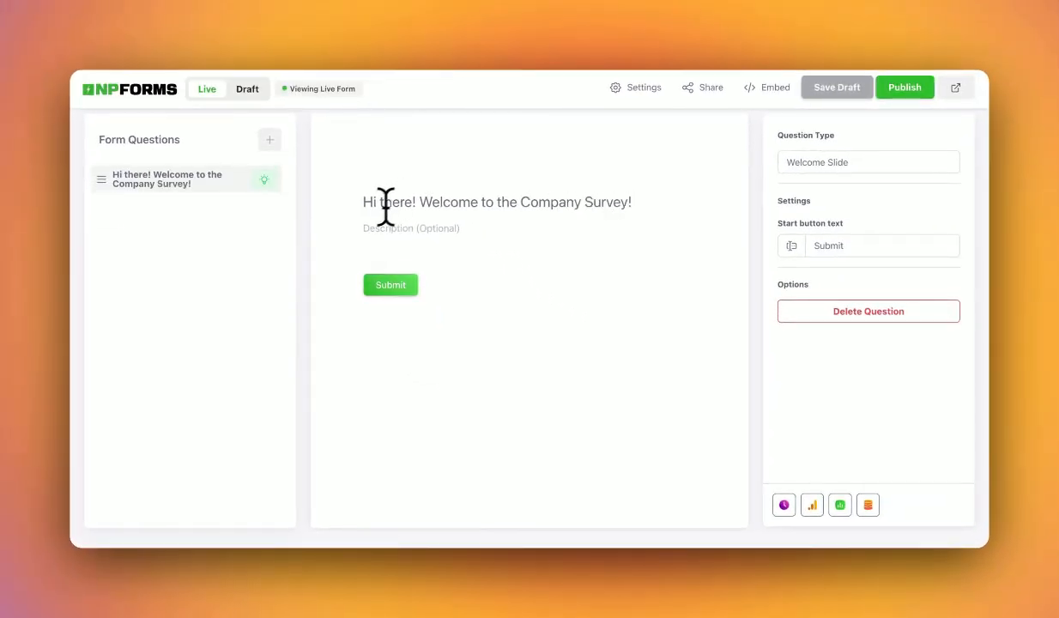
left_click(269, 139)
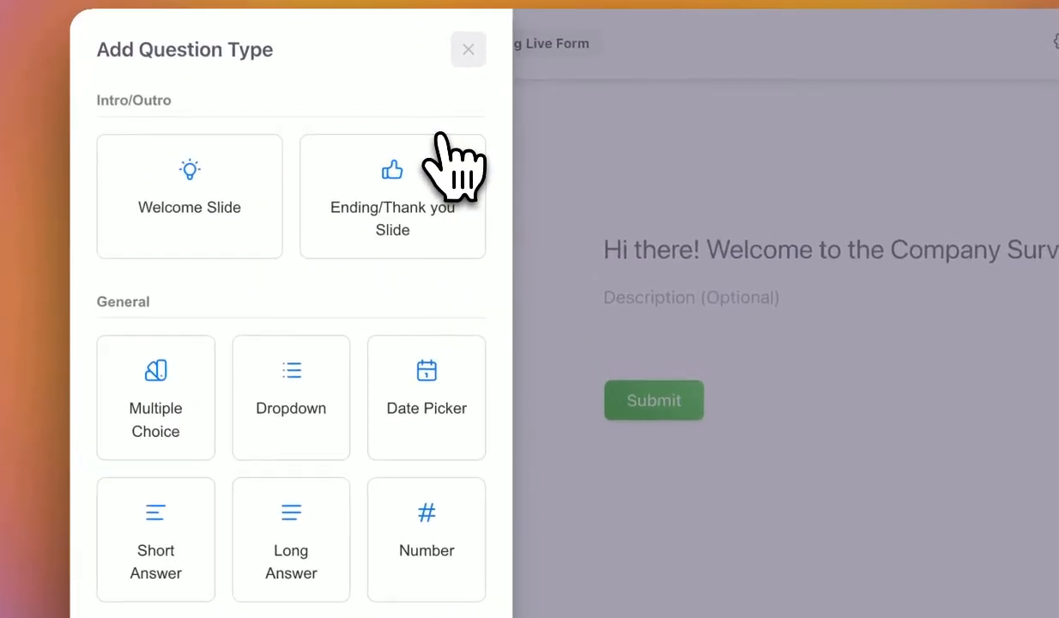
Add an Email question 'What's your email?' described 'This helps us get in touch!', marked Required.
scroll(329, 393, "down", 2)
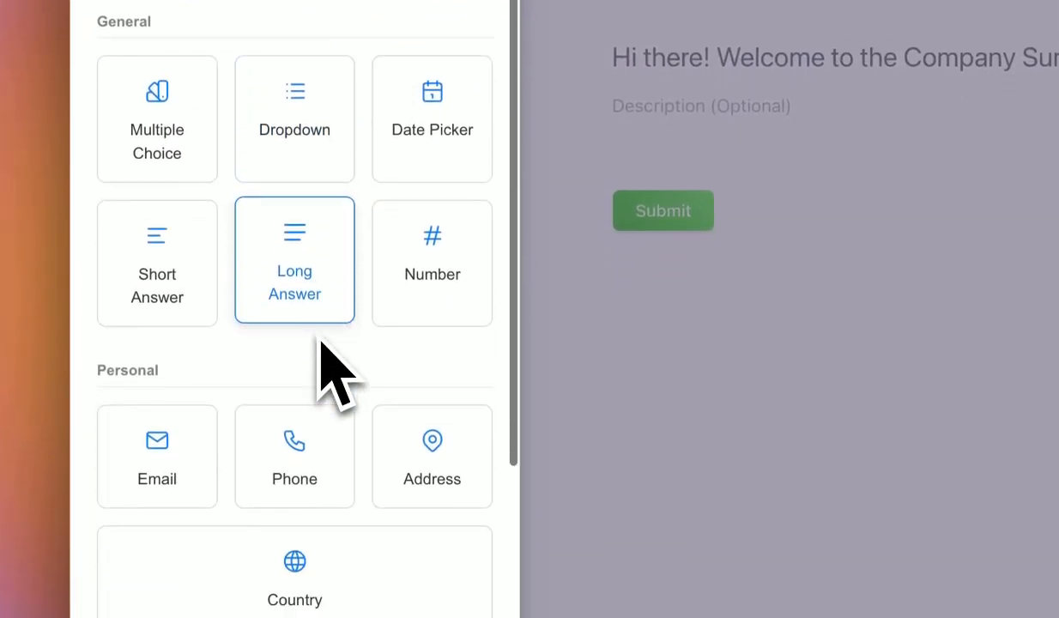
left_click(185, 414)
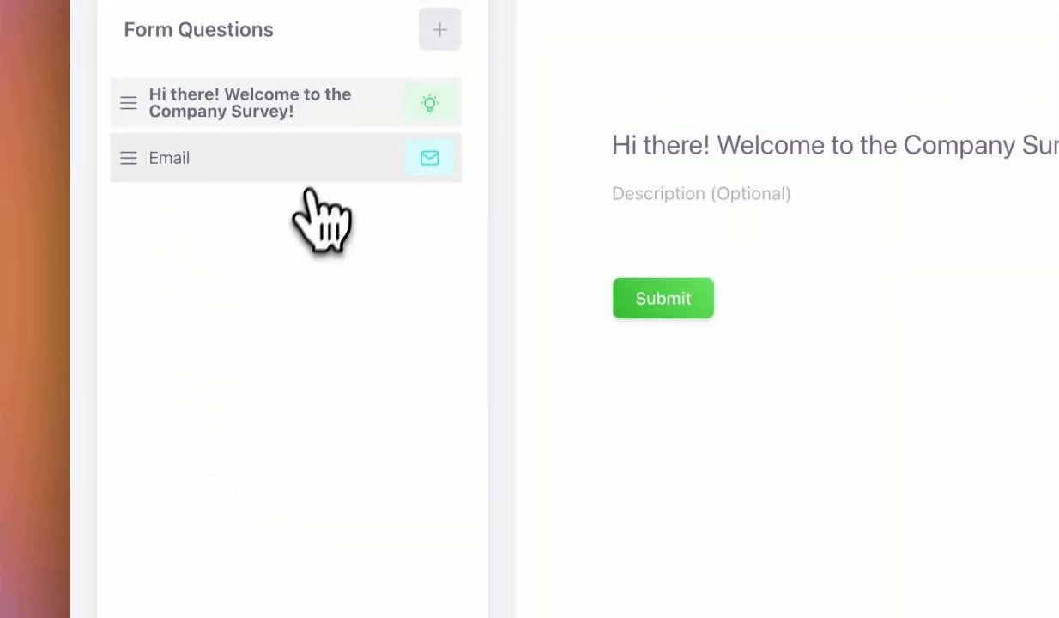
left_click(331, 158)
left_click(609, 244)
type("What'")
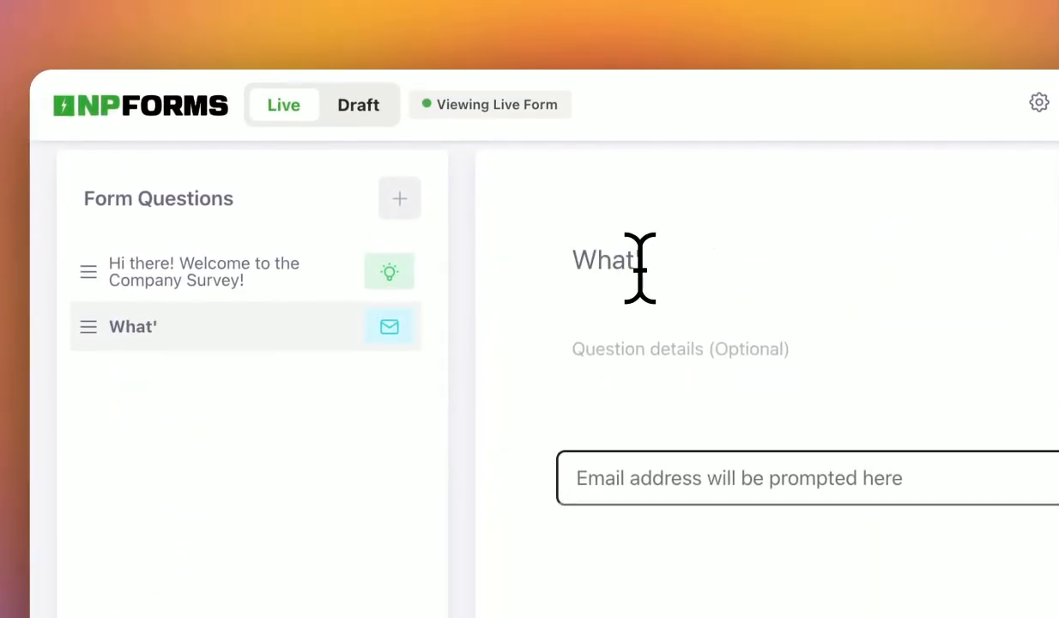
type("s your email?")
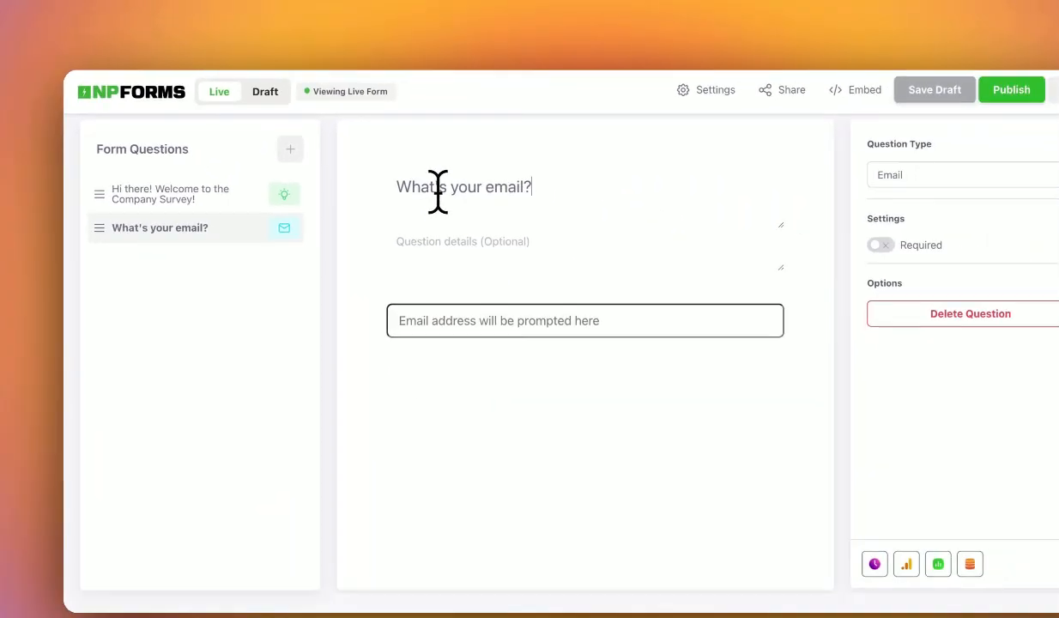
left_click(675, 357)
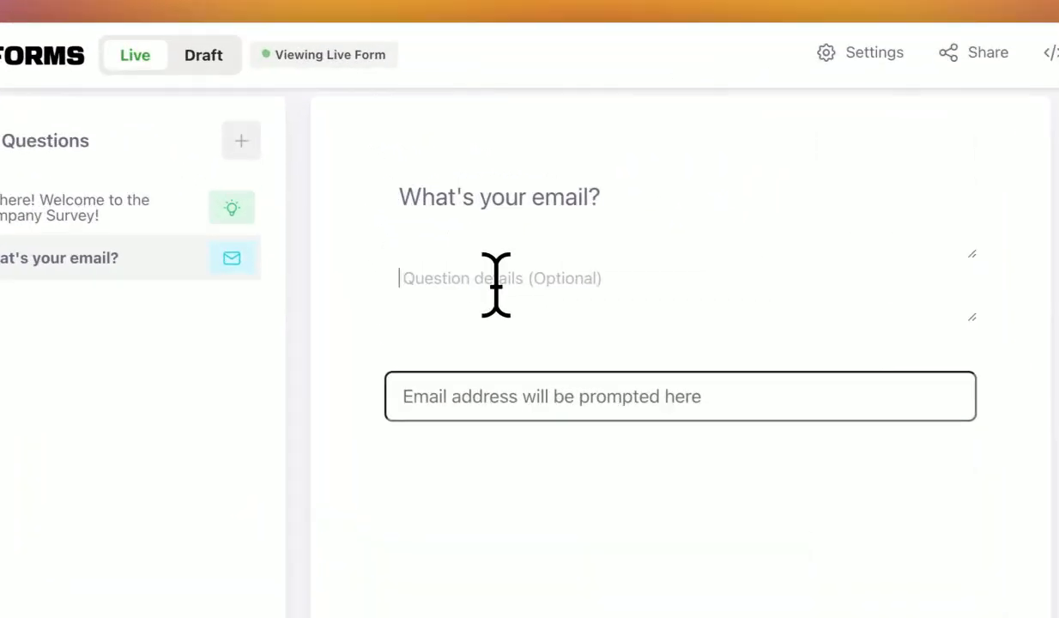
type("This helps ")
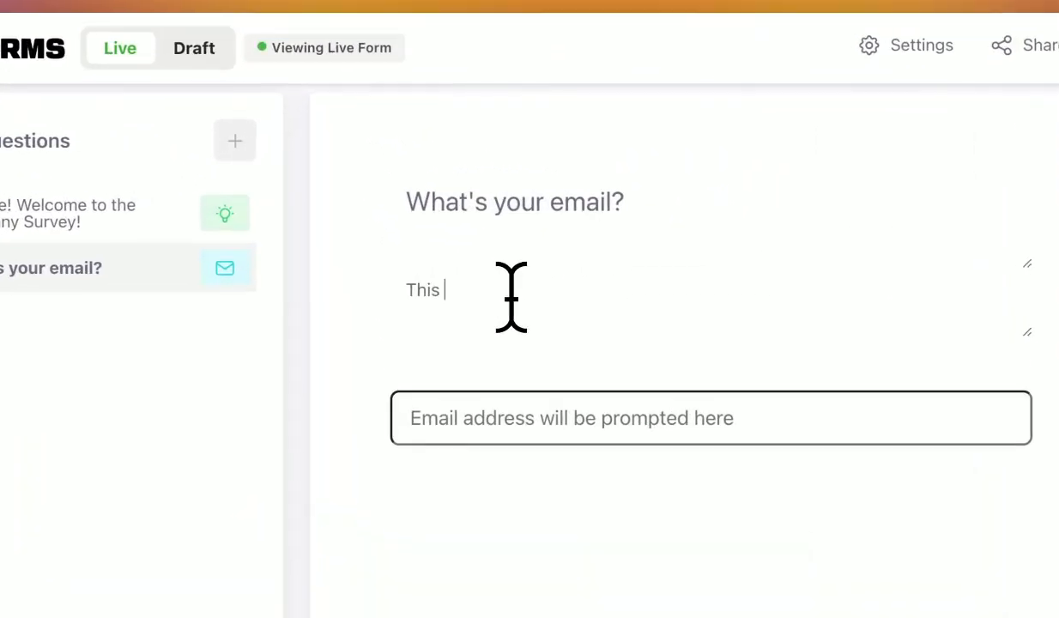
type("us get in touch!")
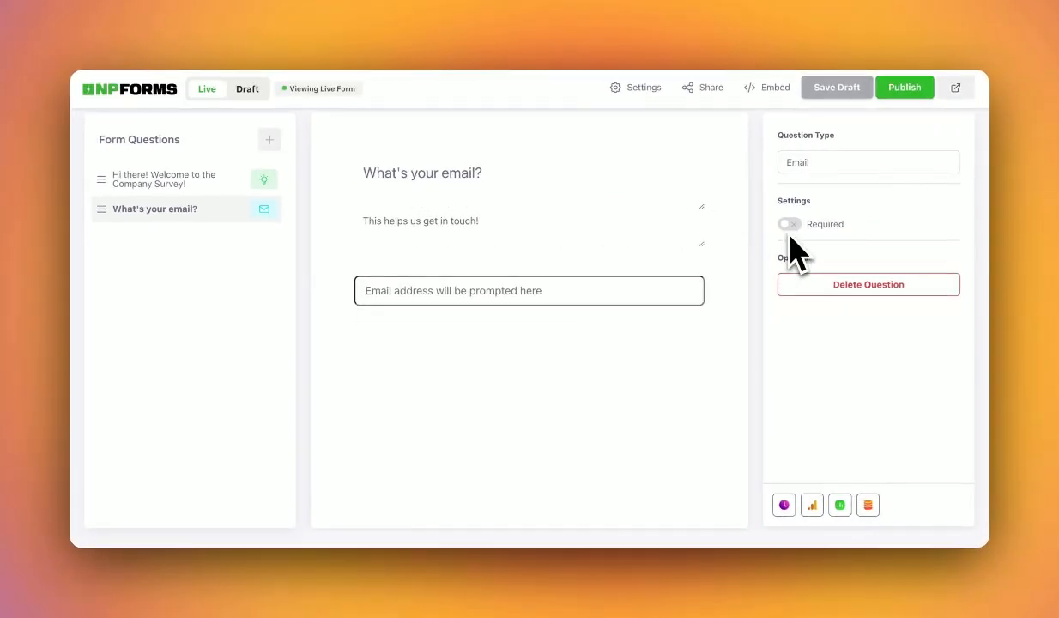
left_click(789, 227)
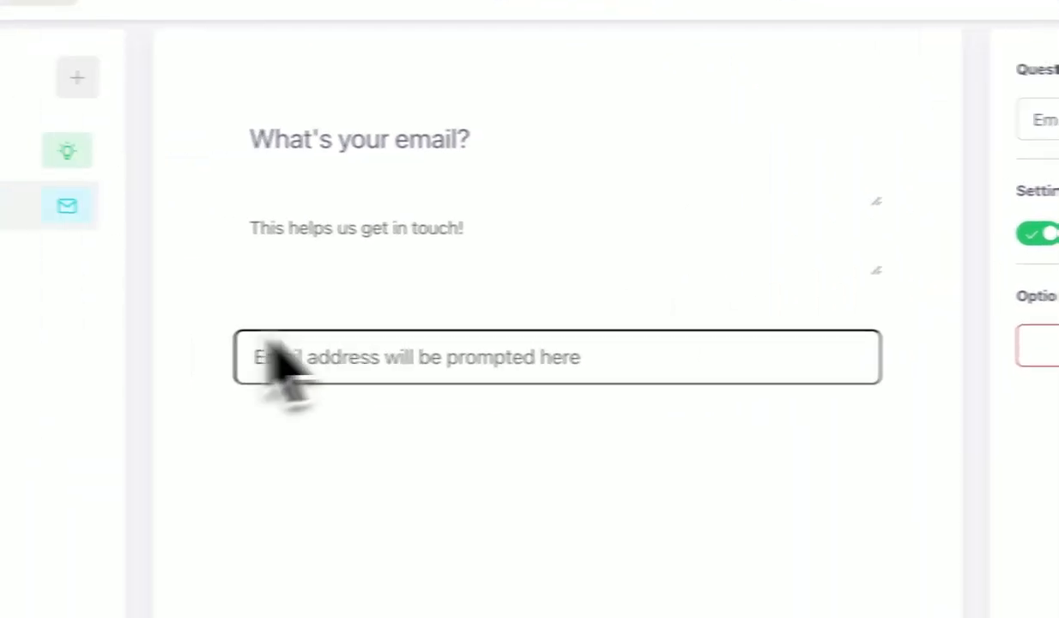
left_click(77, 77)
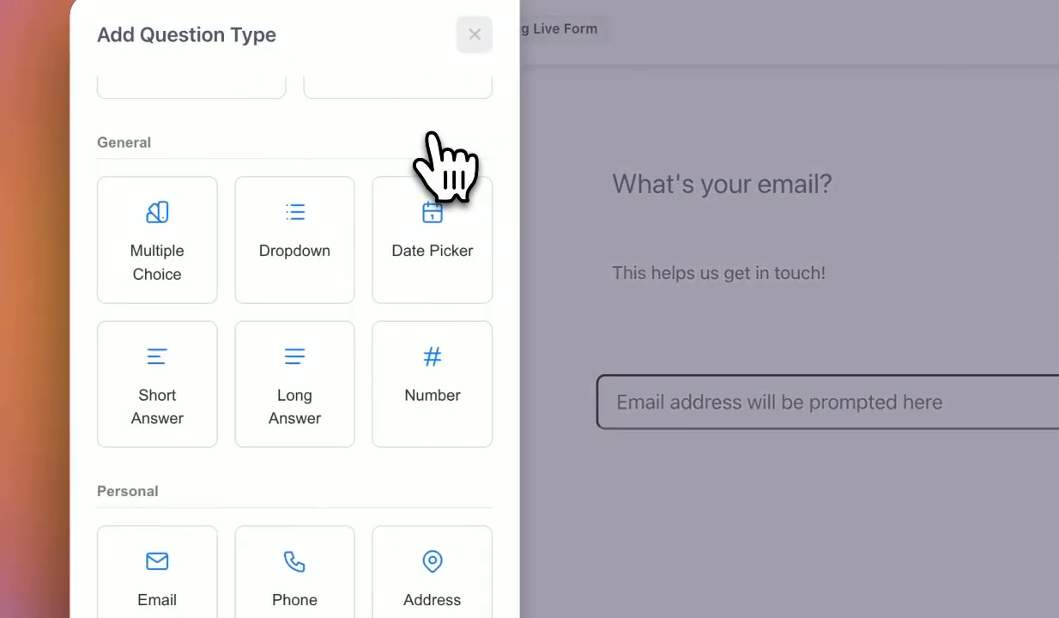
Add a Short Answer question 'What's your name?' described 'This is a great way to get to know you'.
scroll(350, 532, "down", 2)
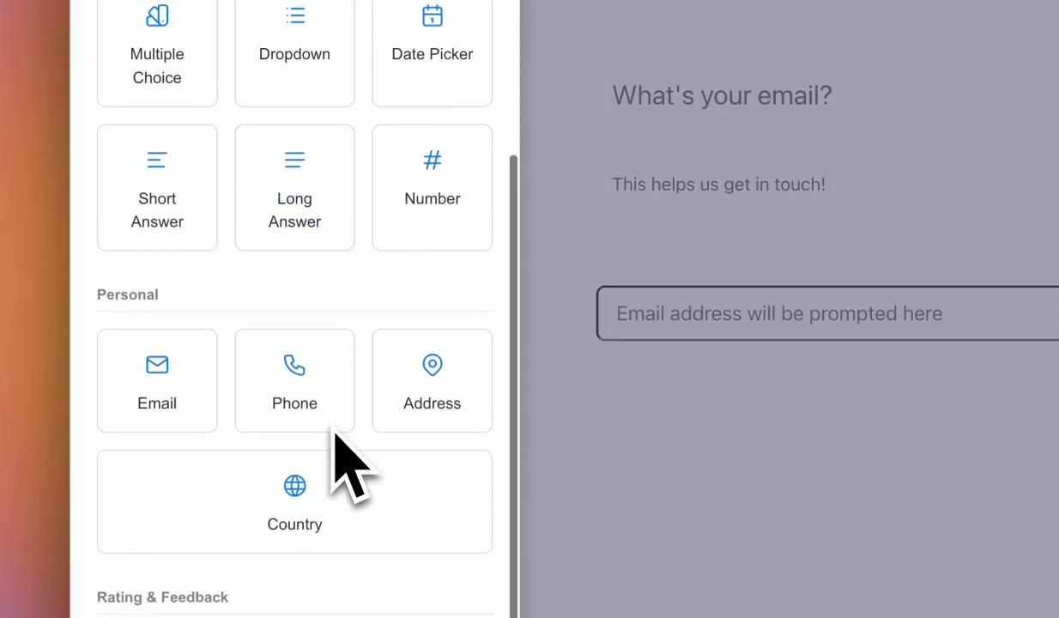
left_click(221, 230)
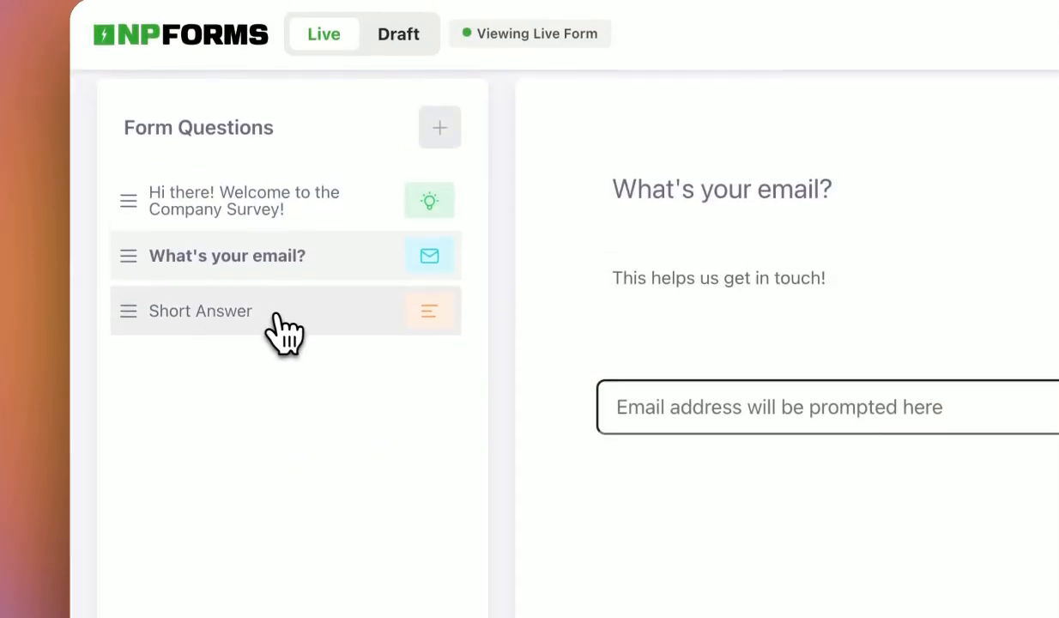
left_click(286, 230)
type("What's your name?")
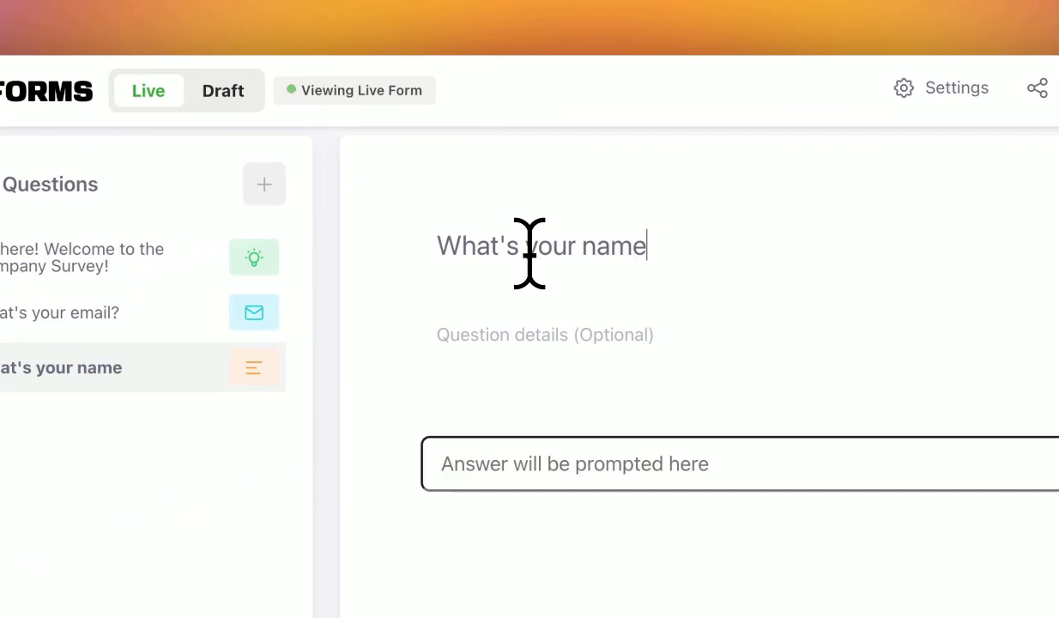
left_click(532, 333)
type("This is a great way t")
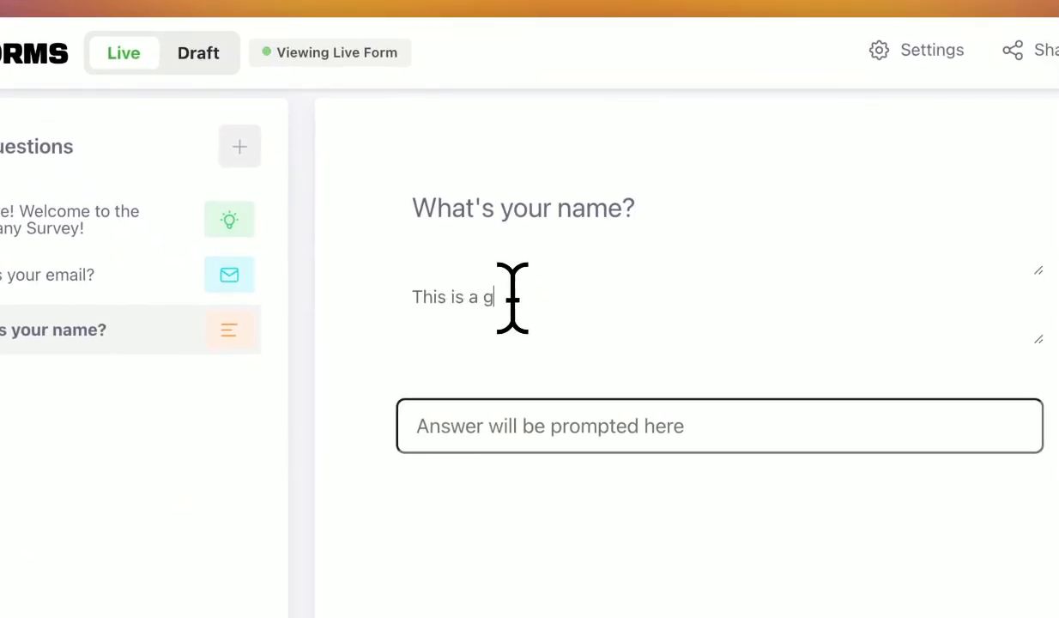
type("o get to know you :)")
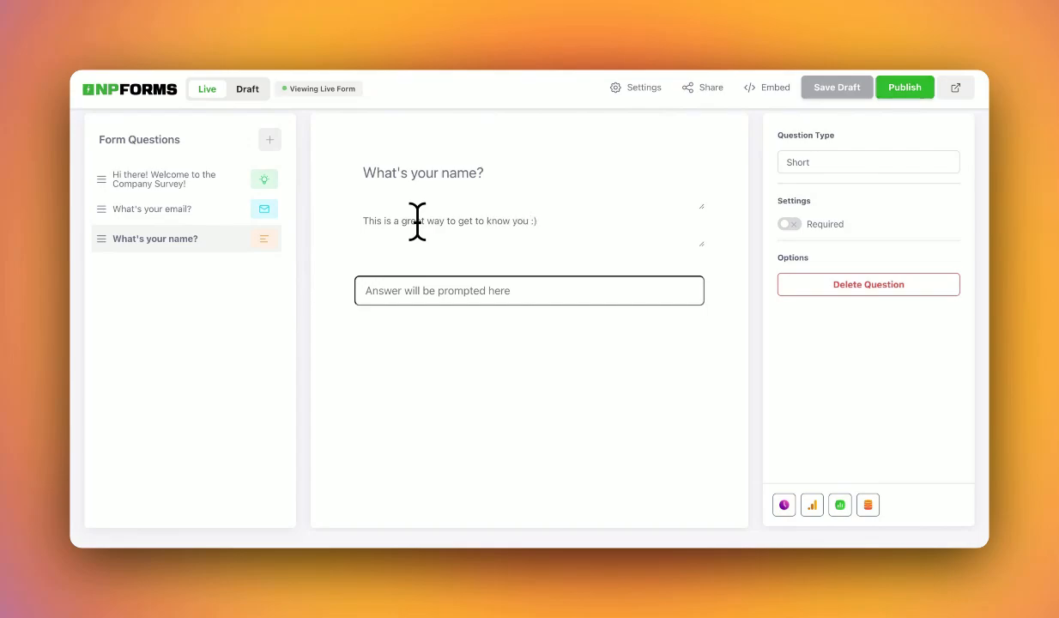
Add a Phone question 'What's the best phone number to get in touch with?'.
left_click(268, 141)
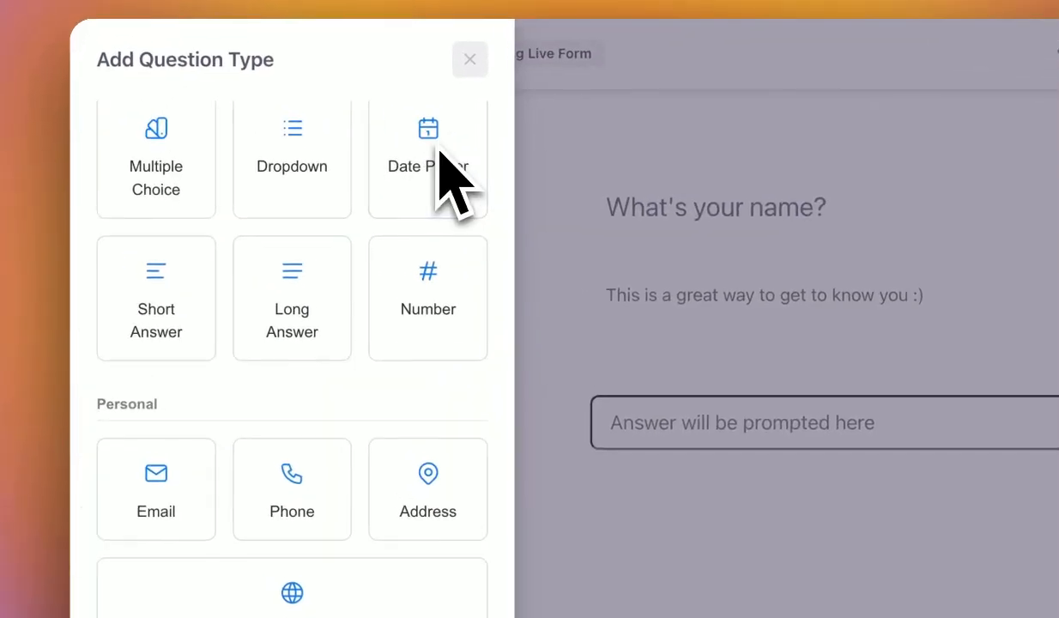
scroll(413, 461, "down", 3)
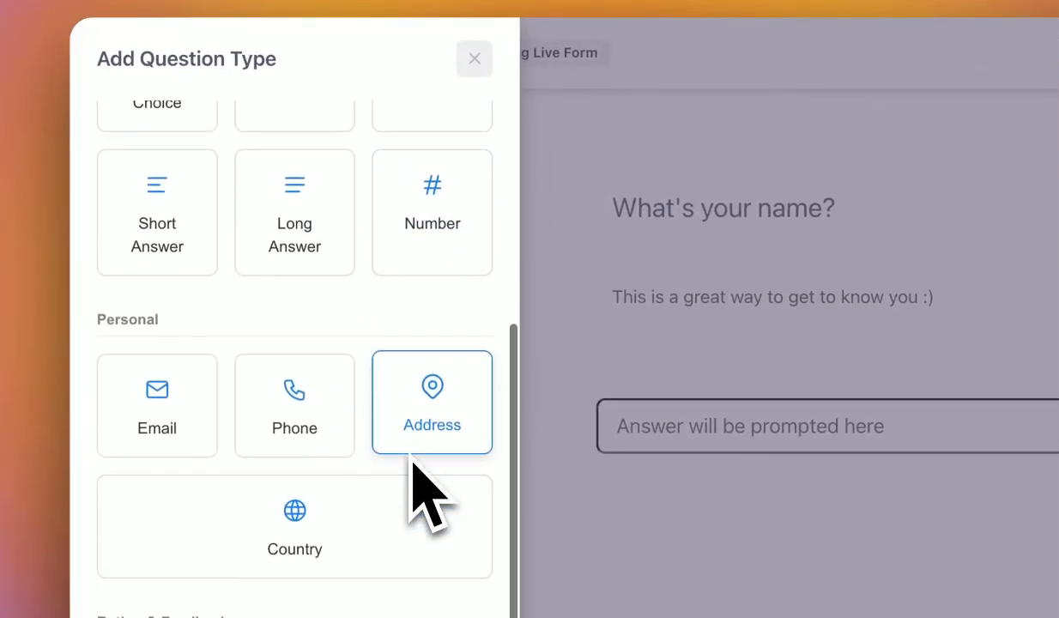
left_click(316, 400)
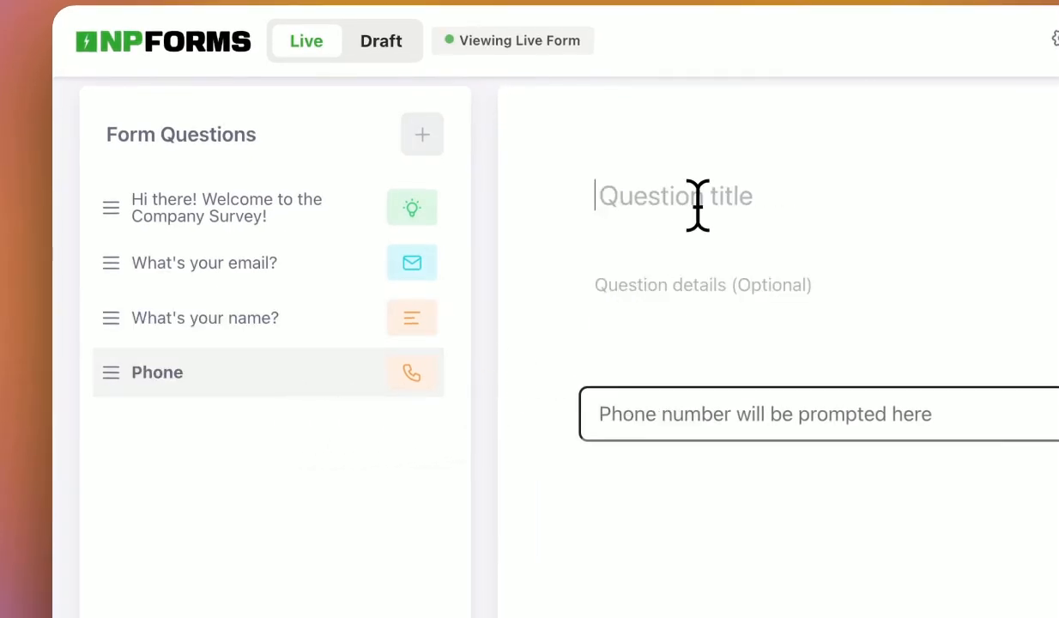
type("What's the best phone number to get in touch with?")
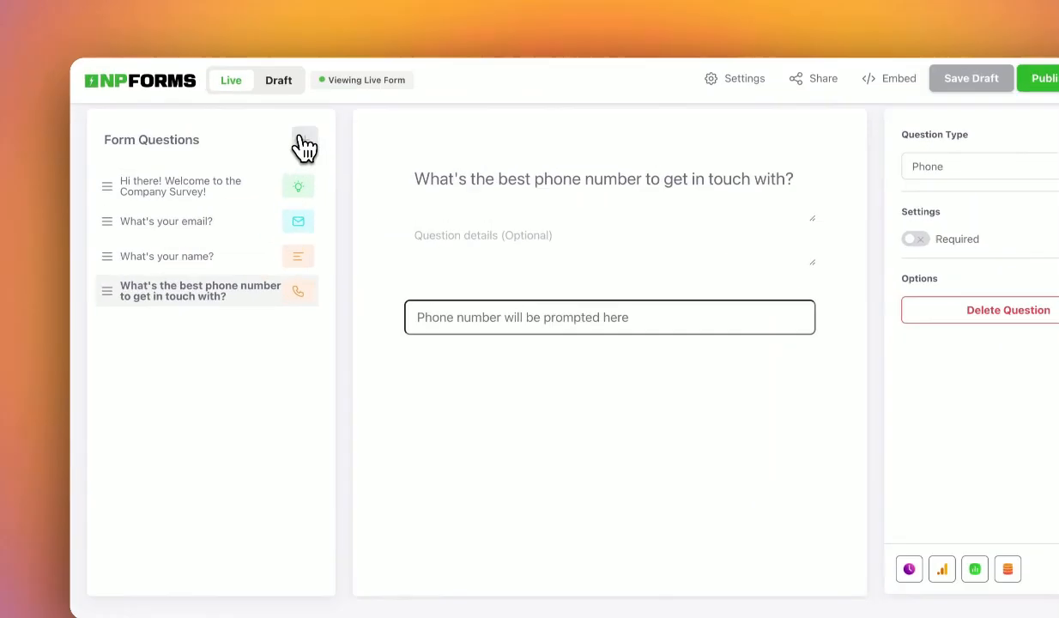
left_click(270, 139)
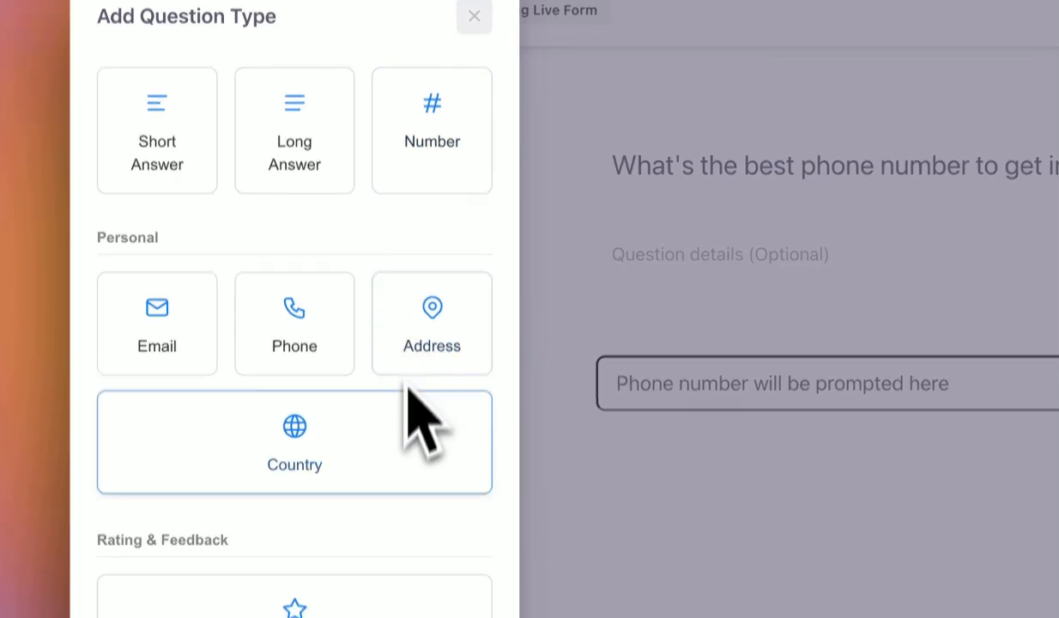
Add a File Upload question requesting the latest payslip, described 'This is for verification purposes'.
scroll(408, 403, "down", 2)
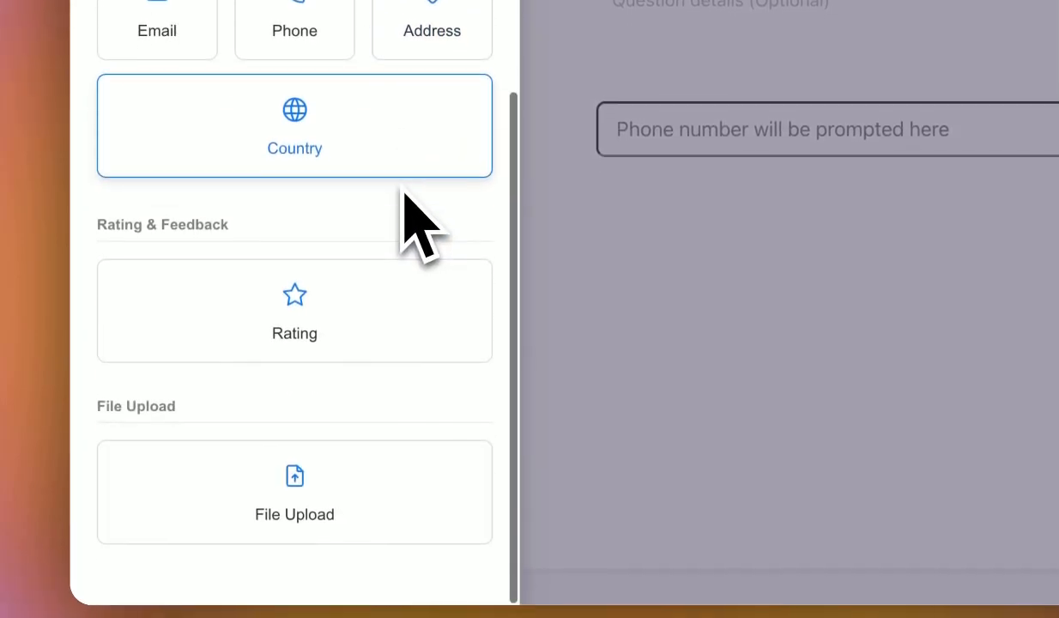
left_click(382, 471)
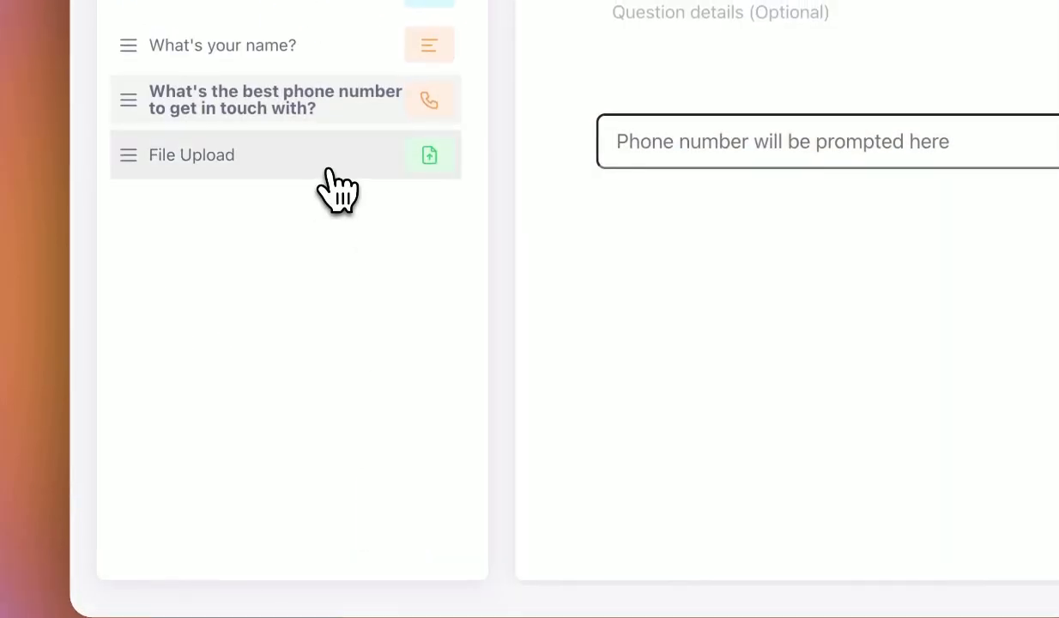
left_click(327, 165)
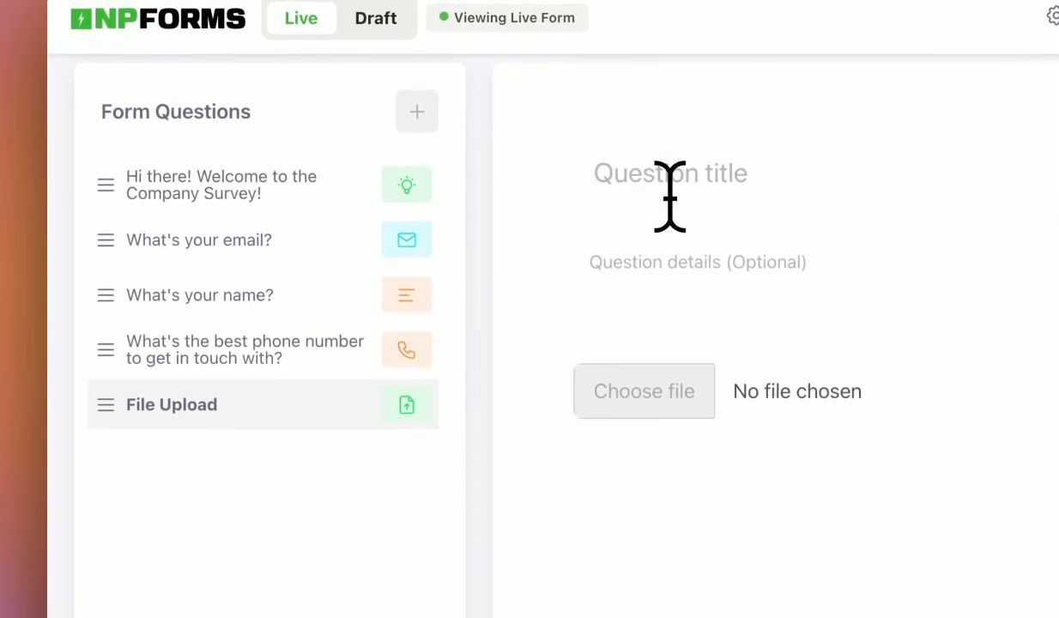
left_click(670, 196)
type("Pl")
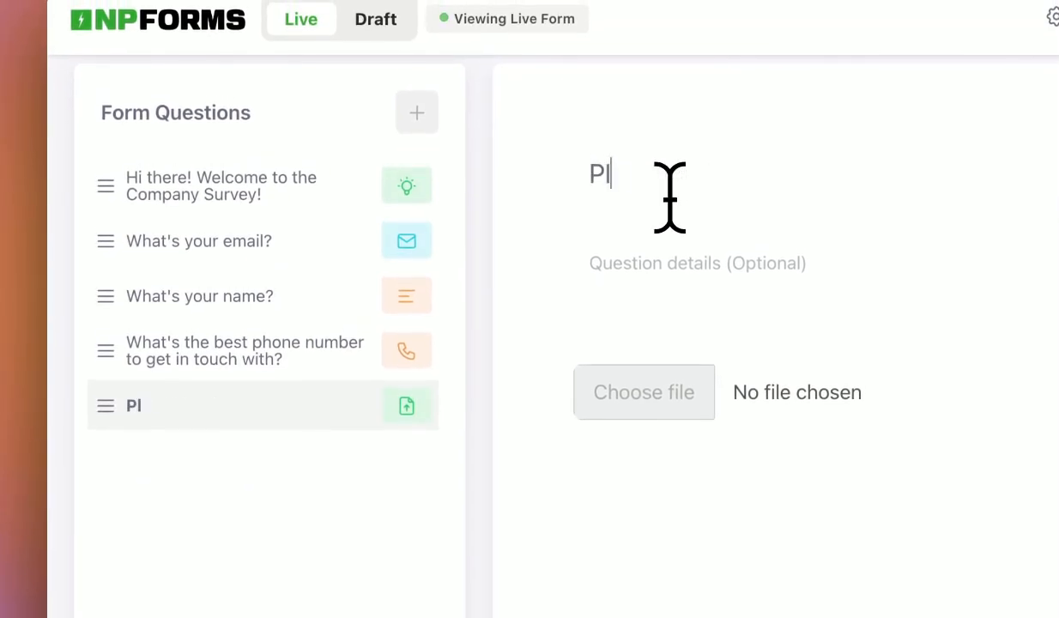
type("ease upload your latest payslip")
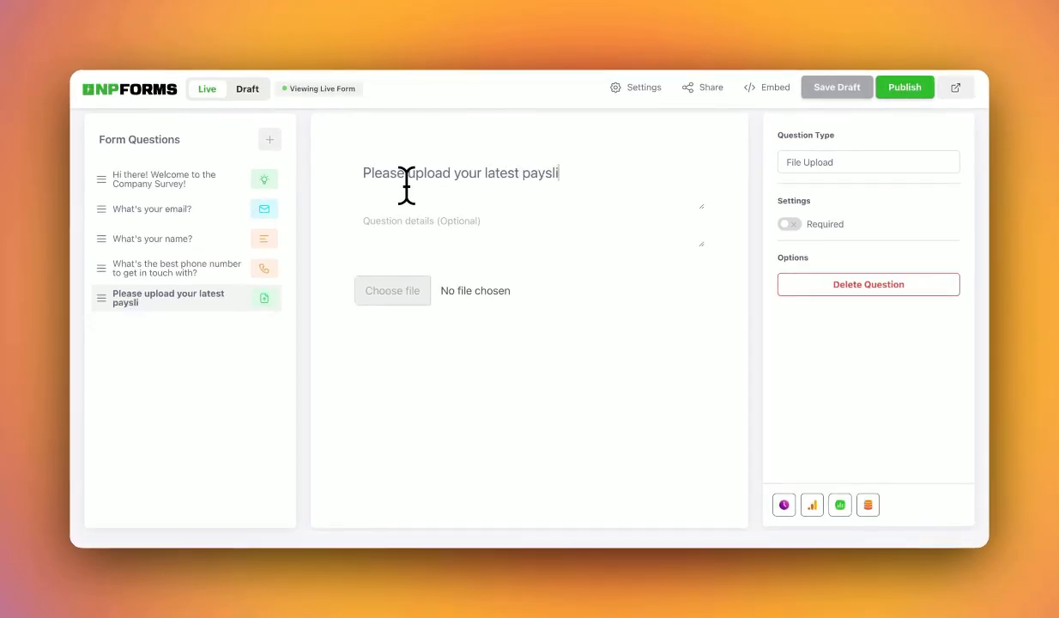
left_click(373, 203)
type("This is for verification purposes")
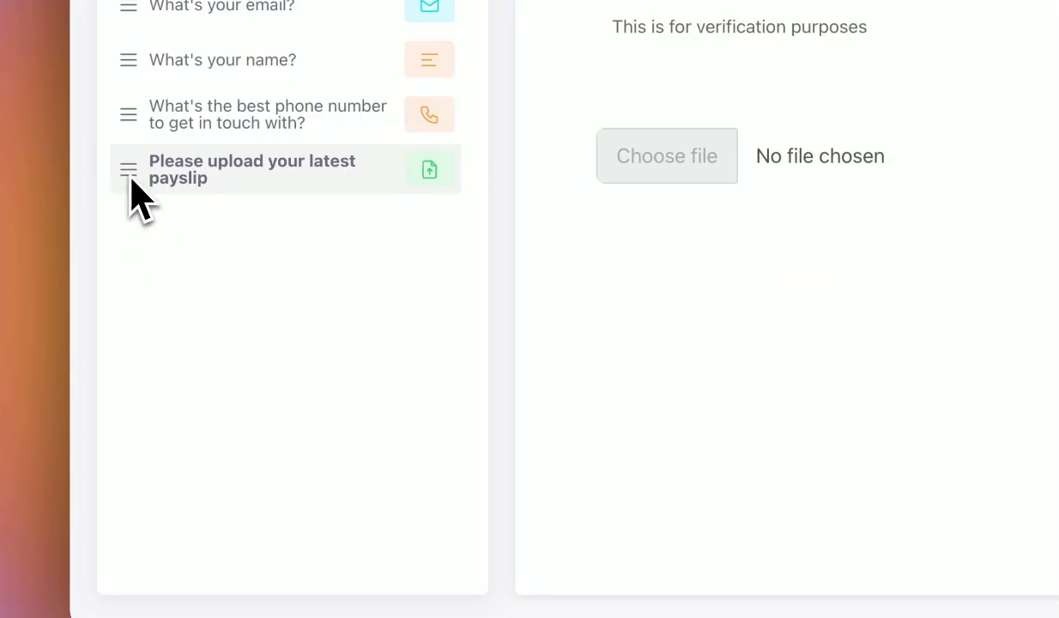
Move the payslip question below the email question, then delete it and save the form as a draft.
left_click_drag(132, 179, 131, 88)
left_click_drag(131, 272, 129, 386)
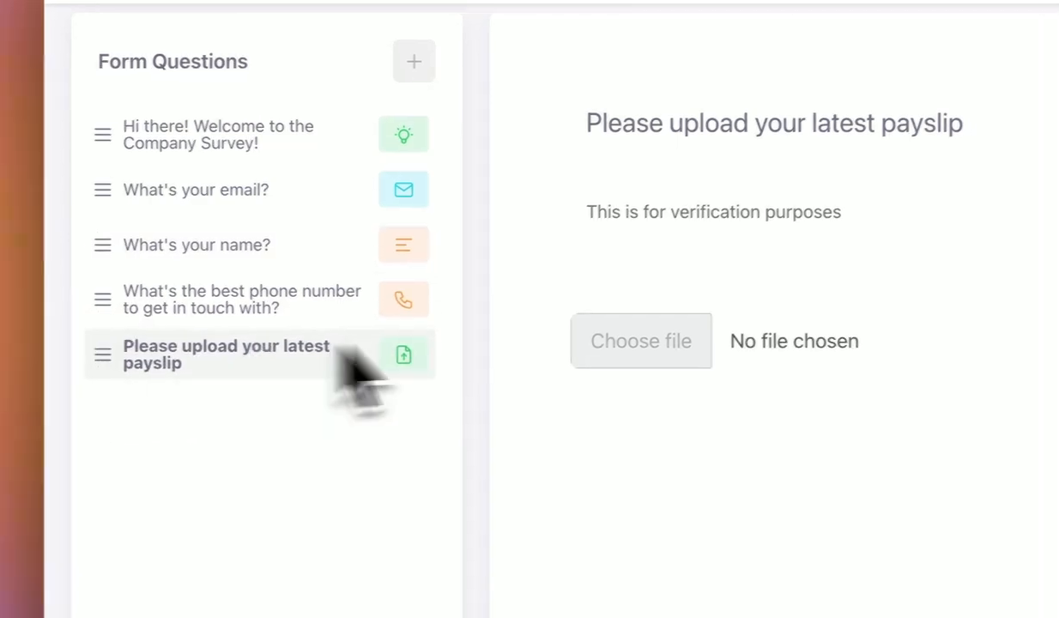
left_click(893, 296)
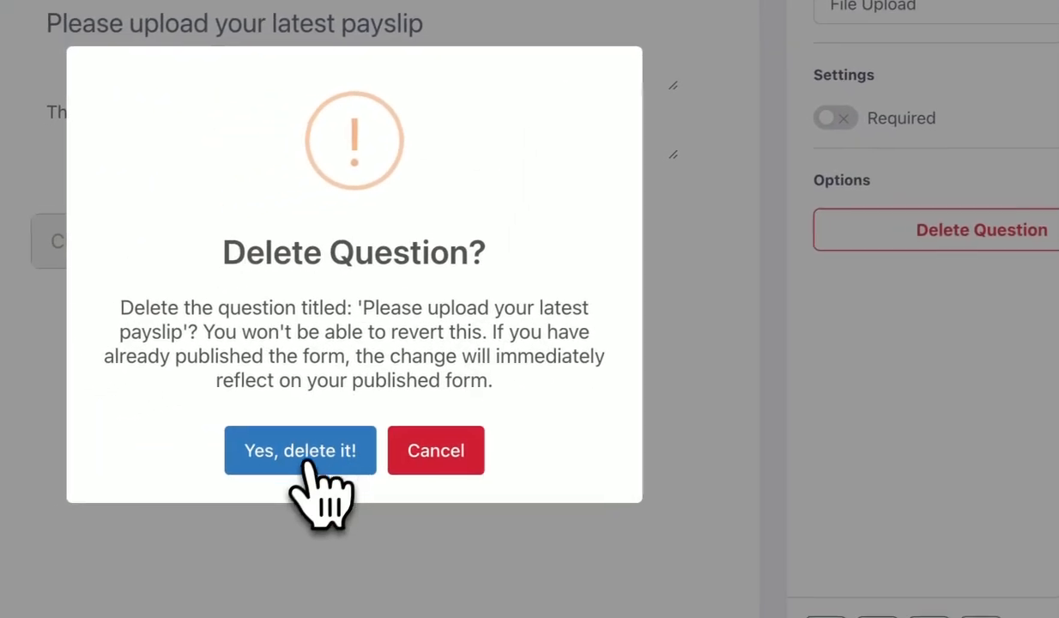
left_click(311, 459)
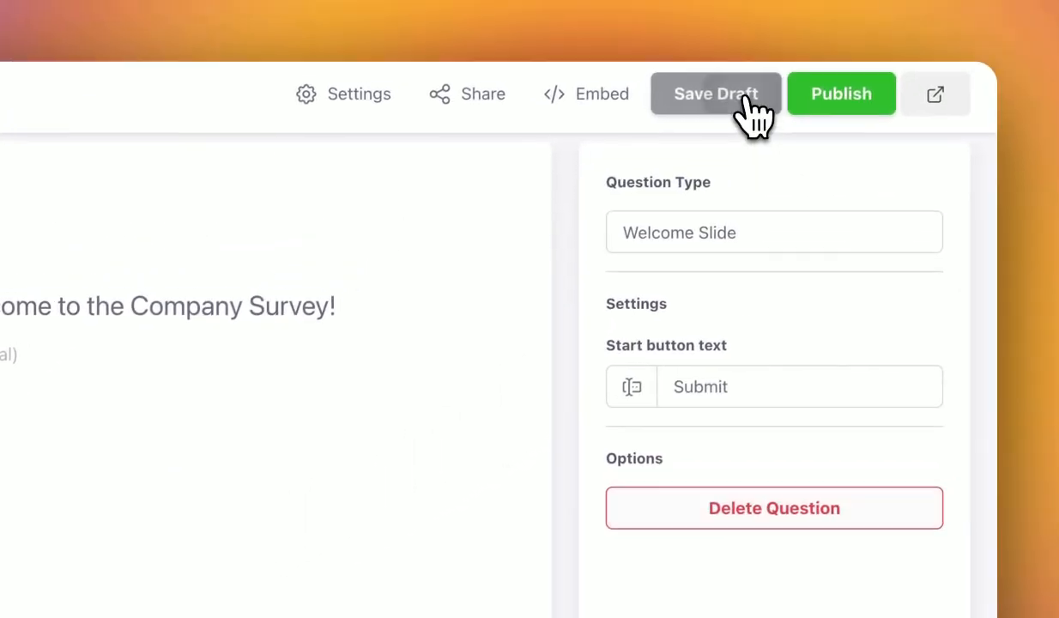
left_click(970, 0)
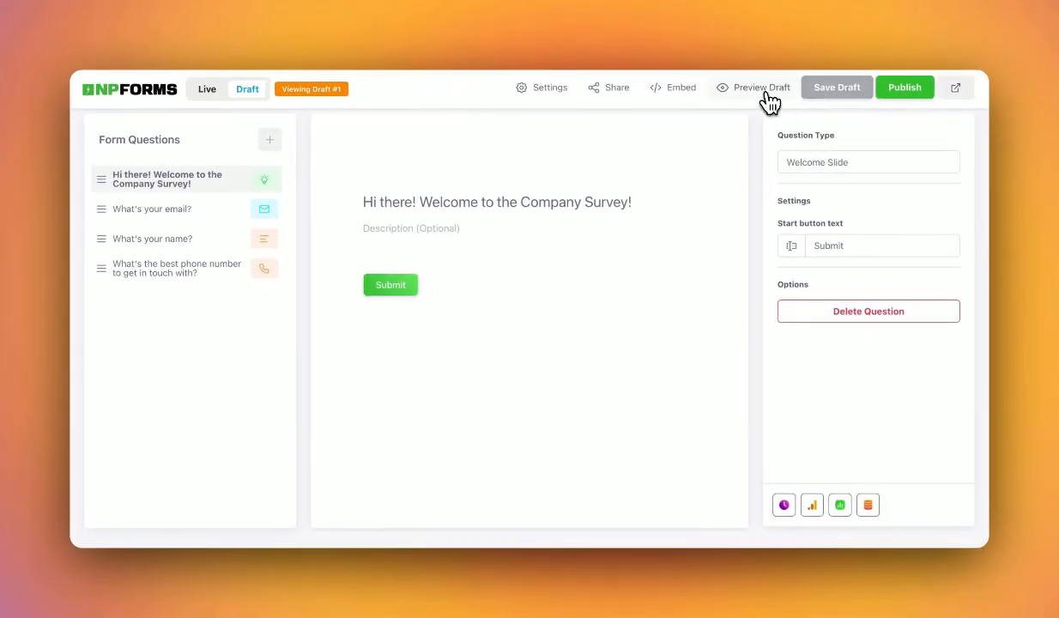
Preview the saved Draft #1 of the Company Survey Form.
left_click(760, 89)
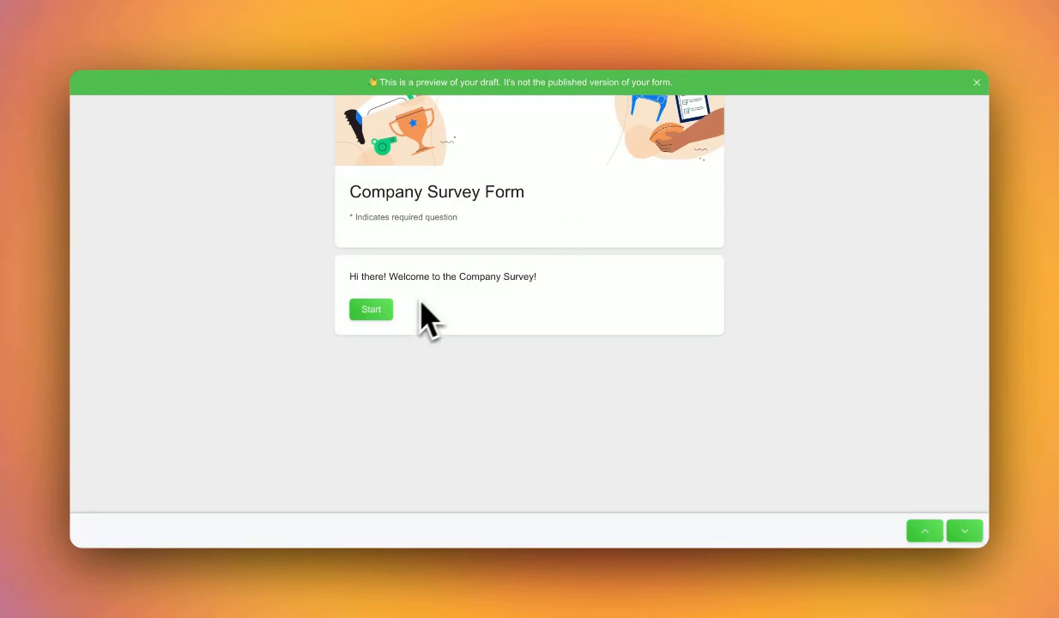
Start the preview survey and answer the email and name questions with test values.
left_click(377, 313)
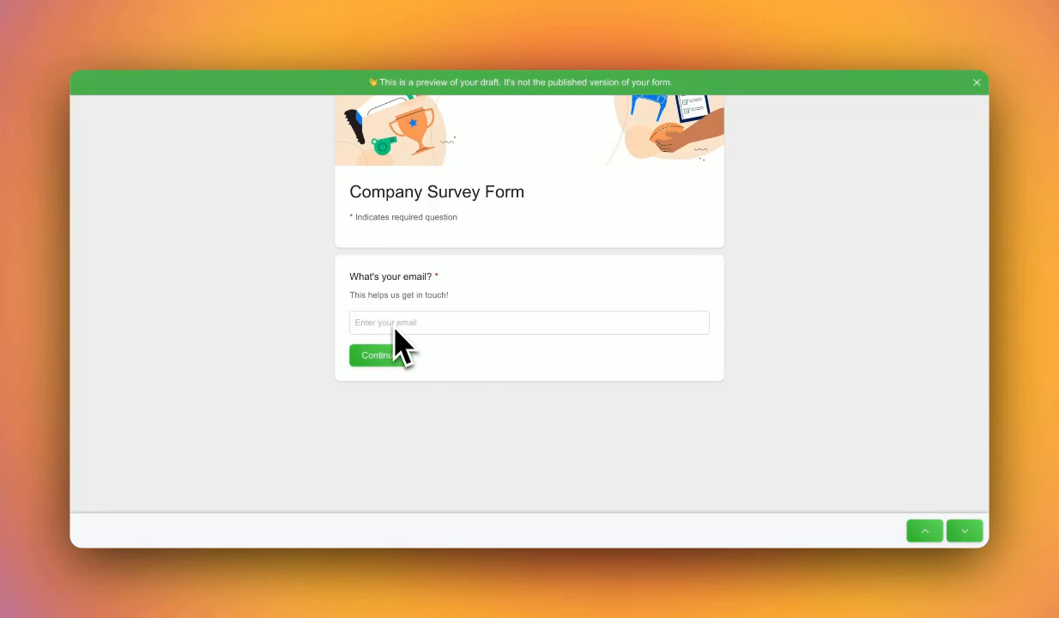
left_click(388, 358)
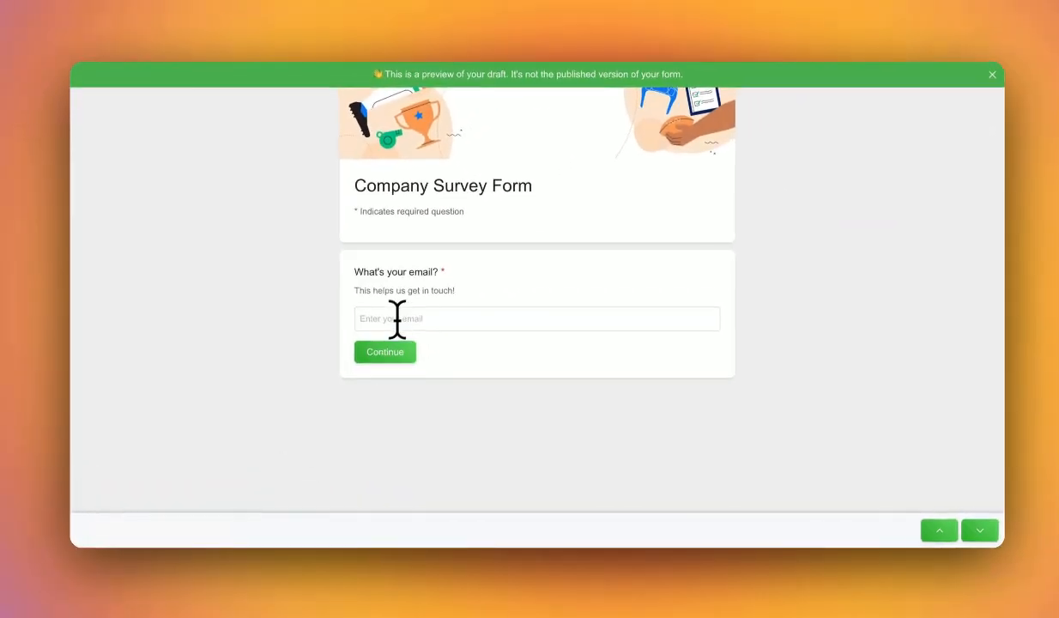
left_click(668, 131)
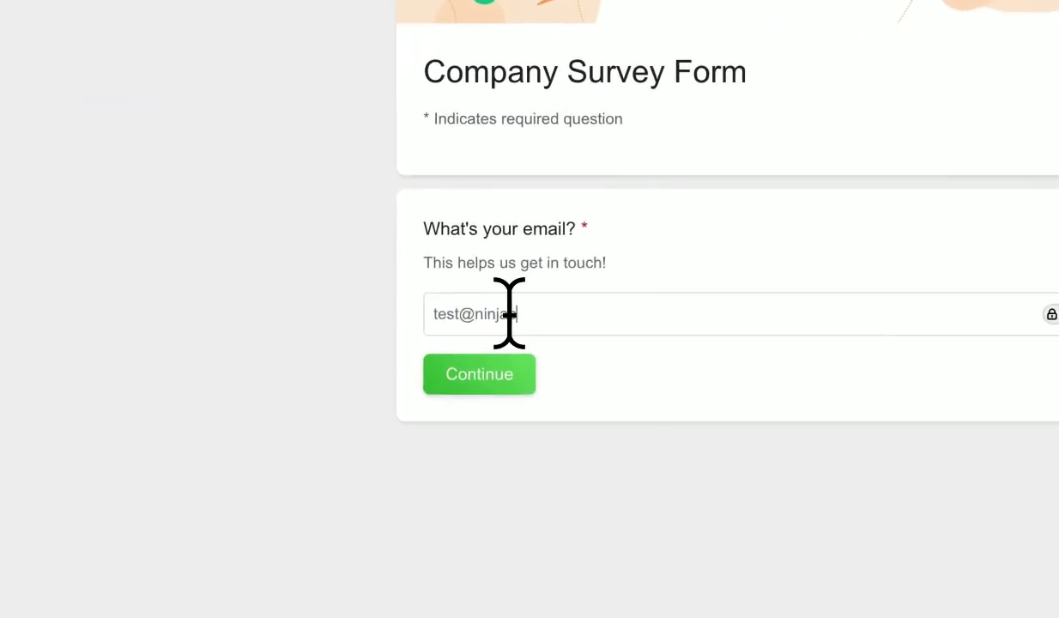
left_click(519, 379)
left_click(539, 327)
type("Jeremy")
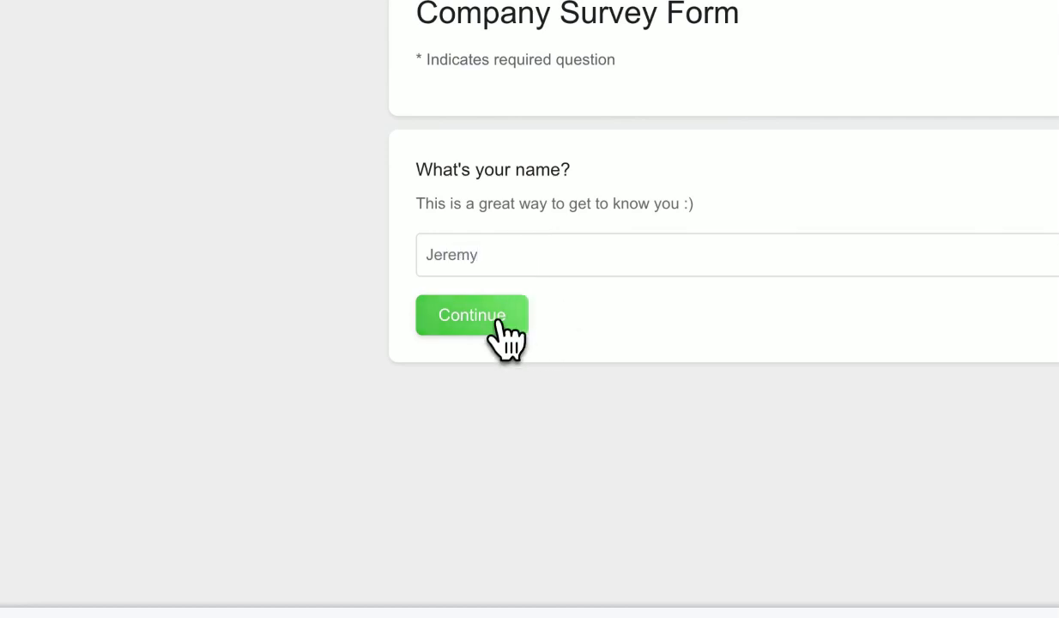
left_click(498, 324)
Enter a phone number with the +355 Albania code, submit the response and close the preview.
left_click(488, 250)
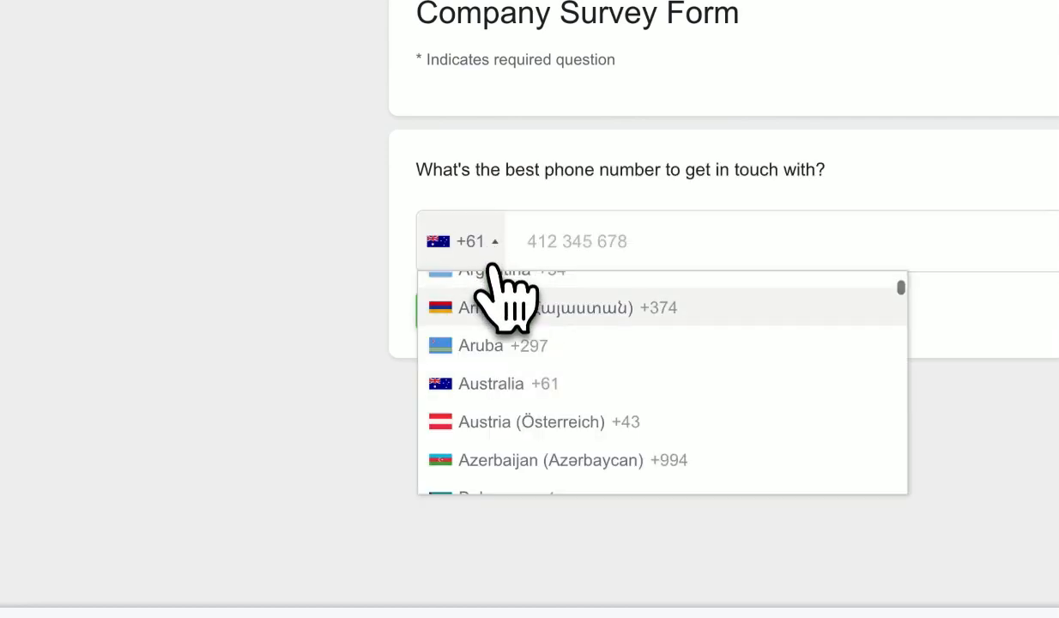
scroll(533, 422, "down", 6)
scroll(515, 391, "up", 10)
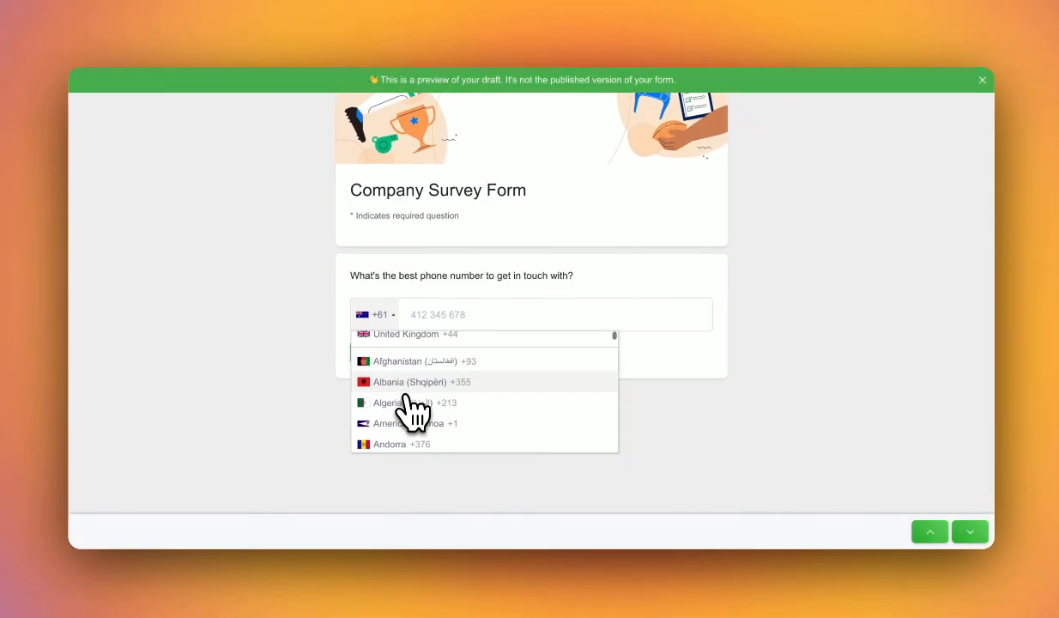
left_click(517, 357)
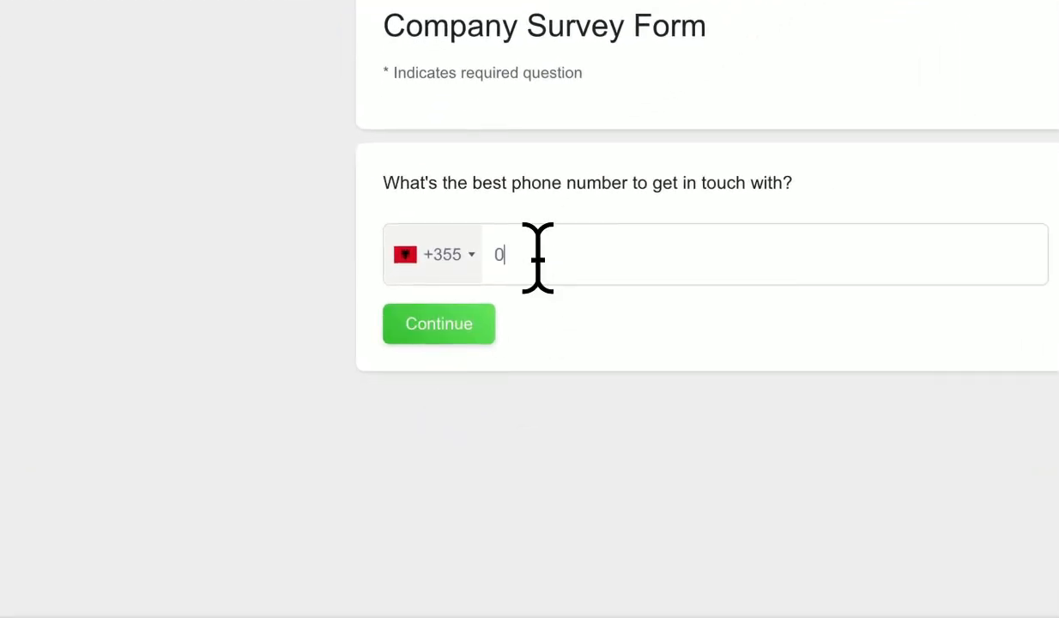
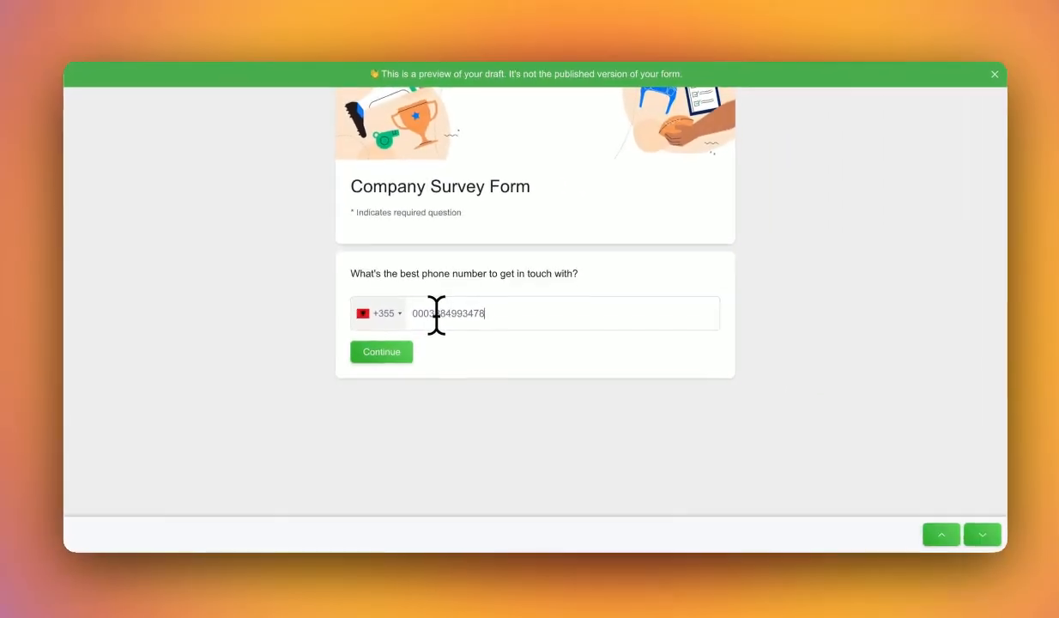
left_click(455, 325)
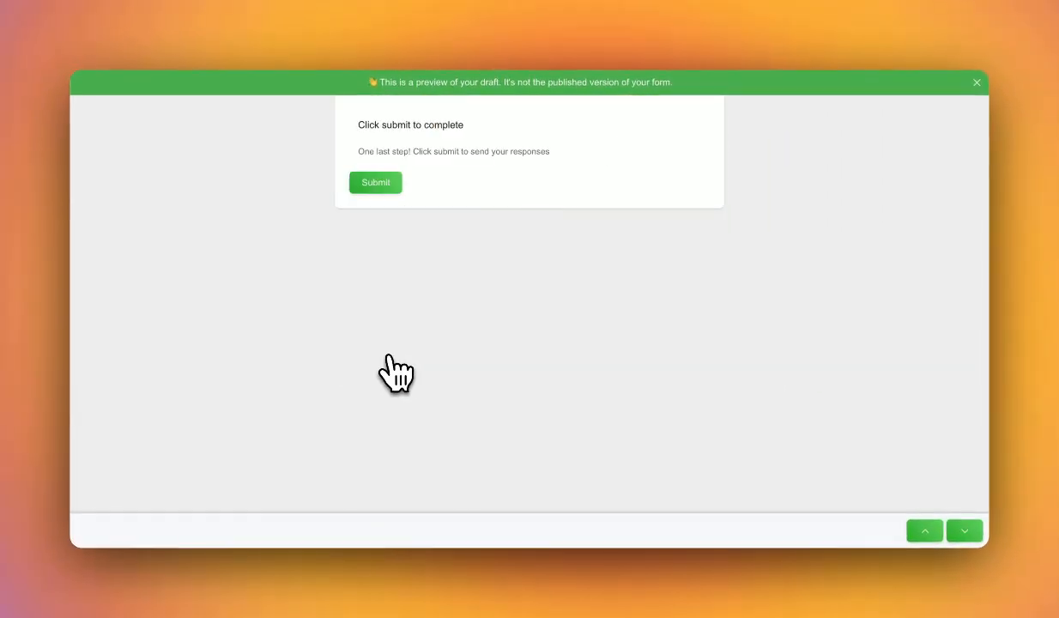
left_click(376, 184)
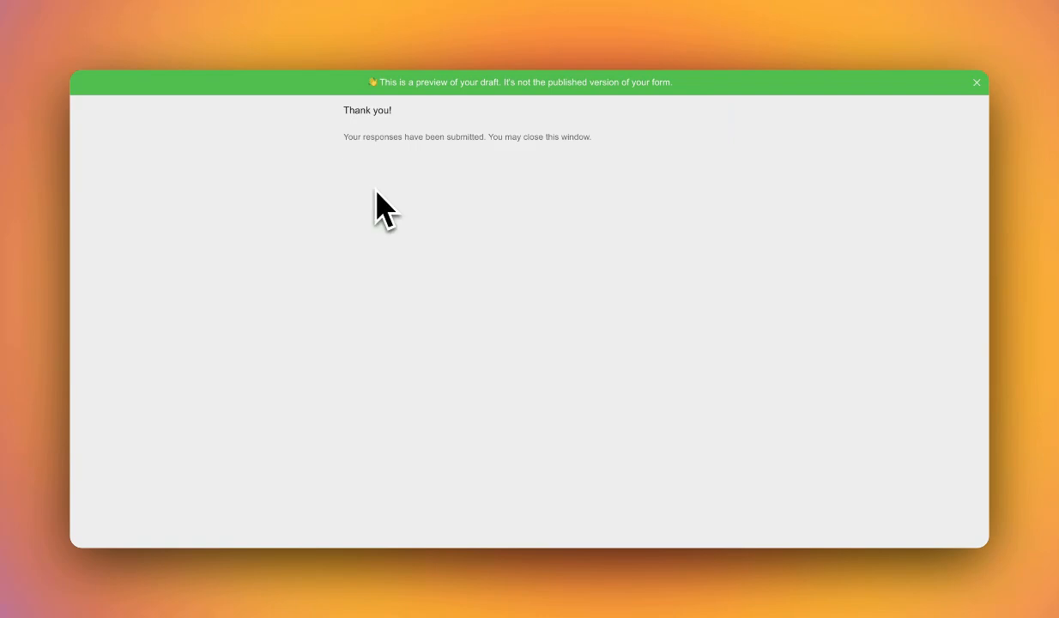
left_click(219, 36)
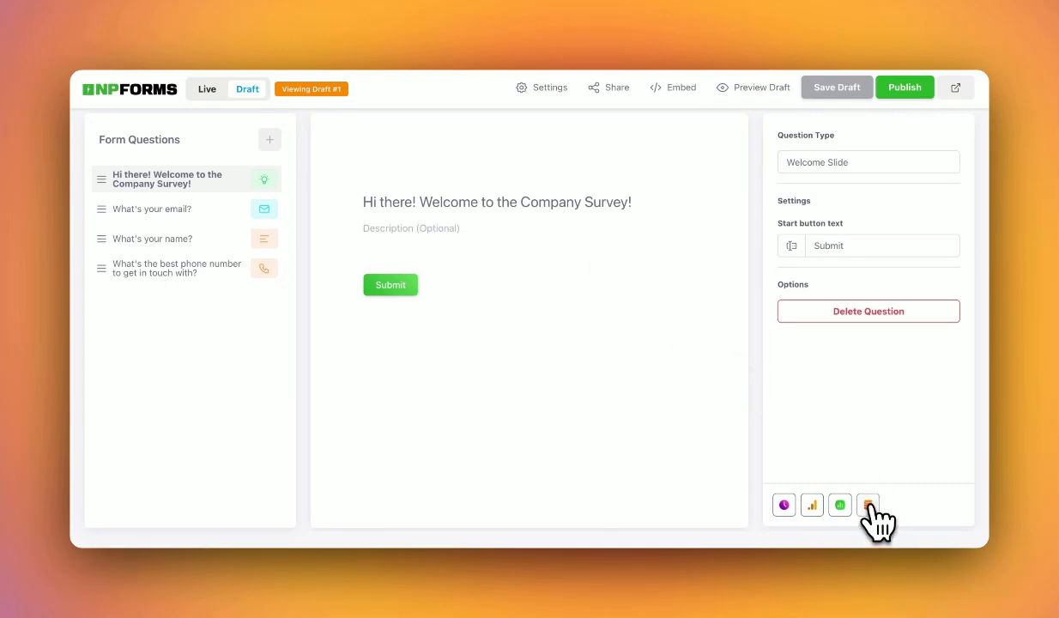
left_click(841, 506)
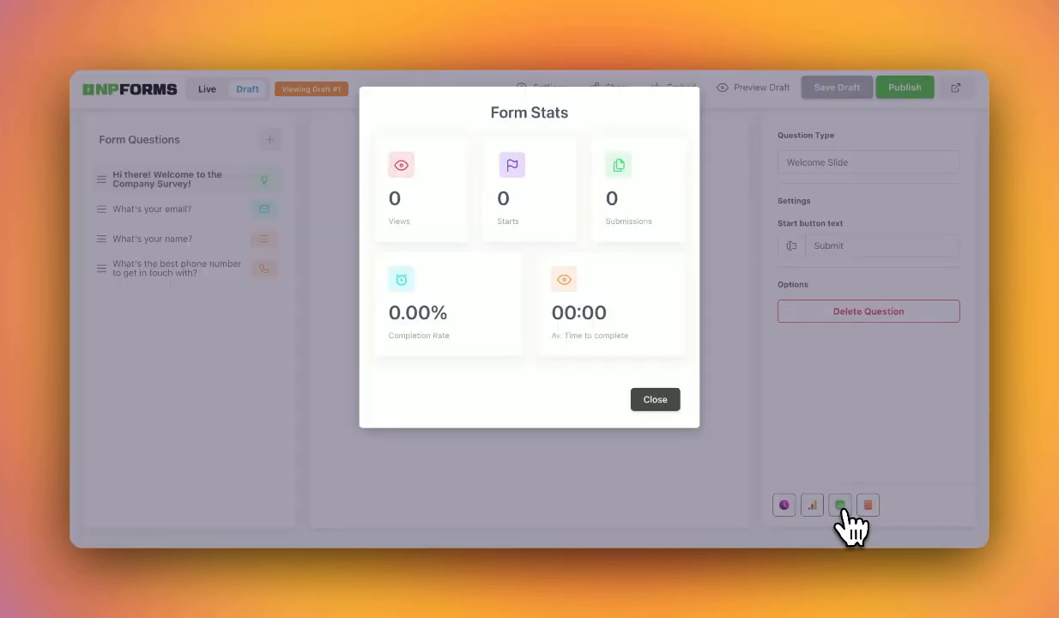
left_click(672, 406)
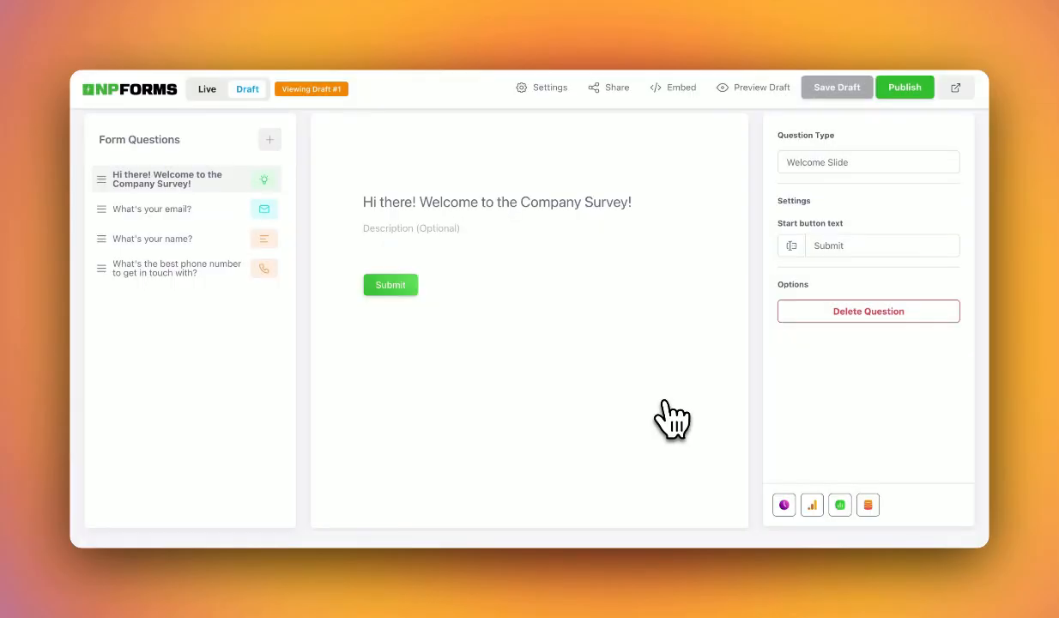
left_click(813, 507)
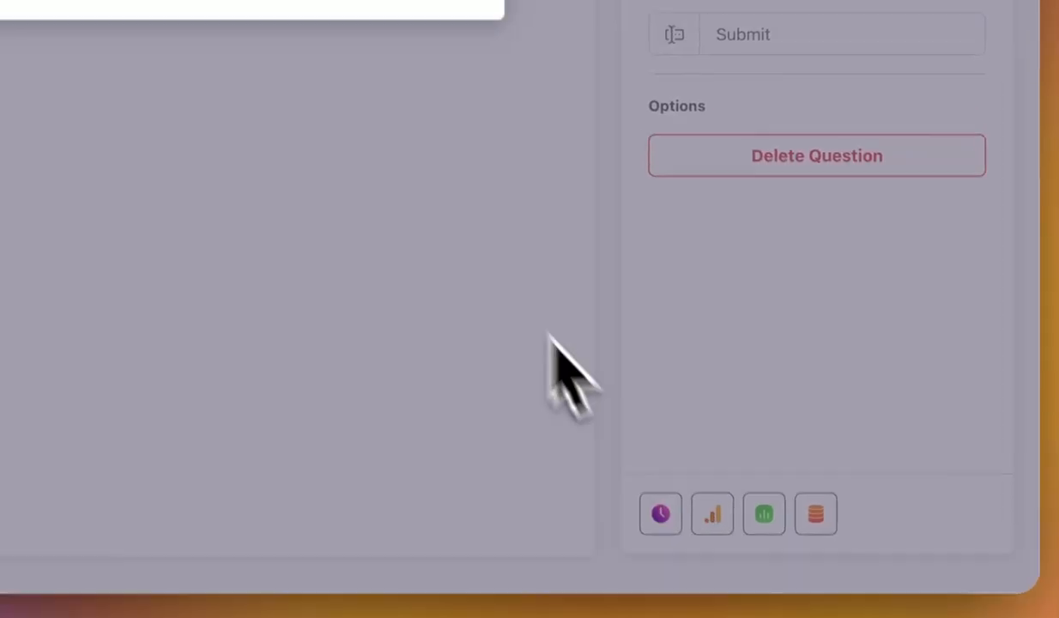
left_click(539, 234)
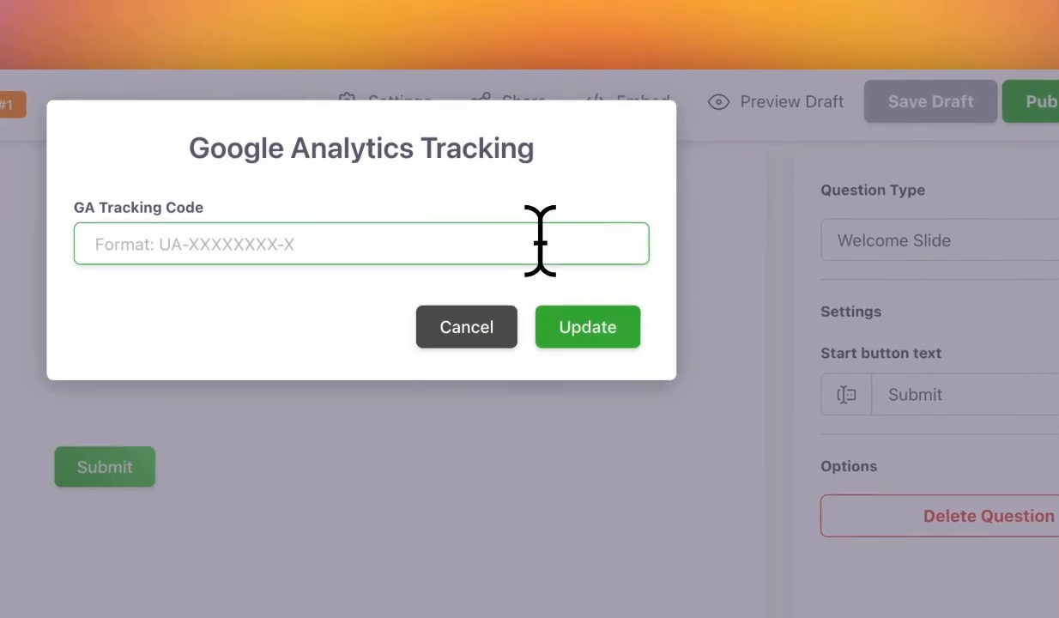
type("Paste")
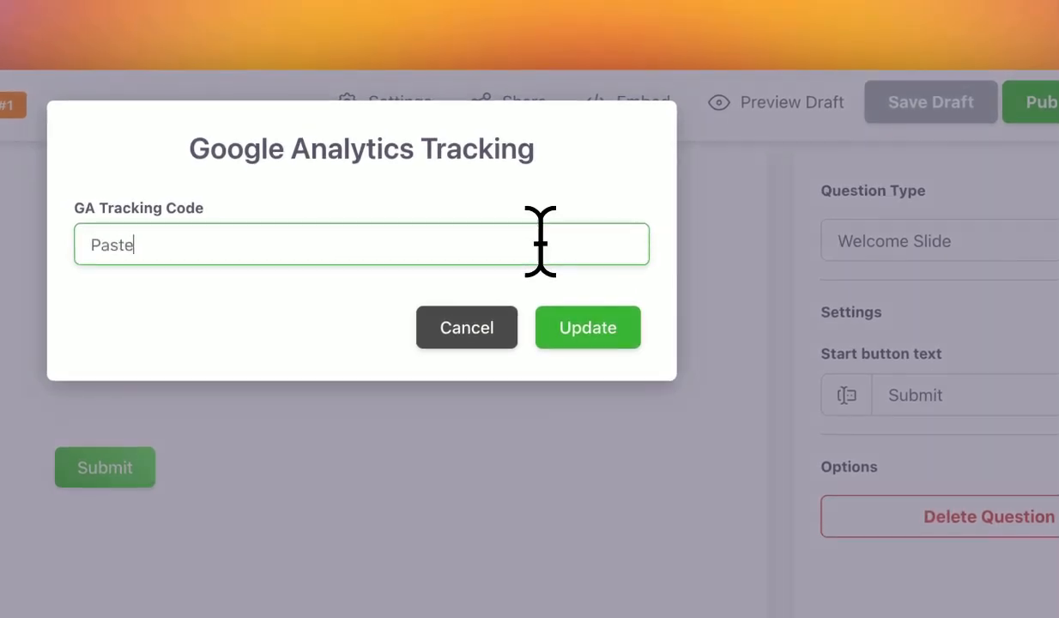
type(" your tracking code here")
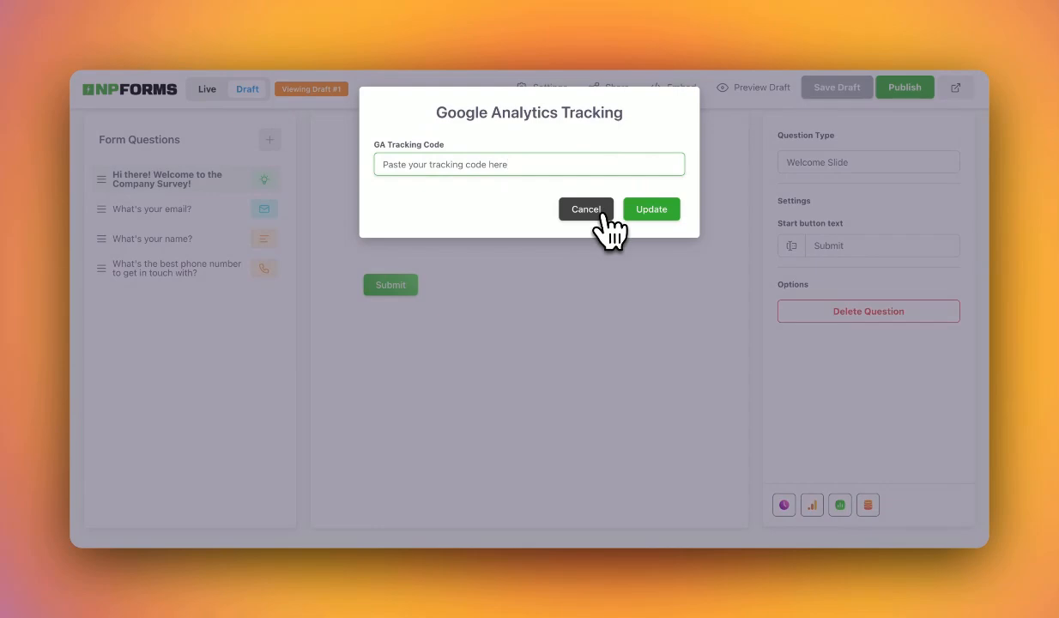
left_click(604, 214)
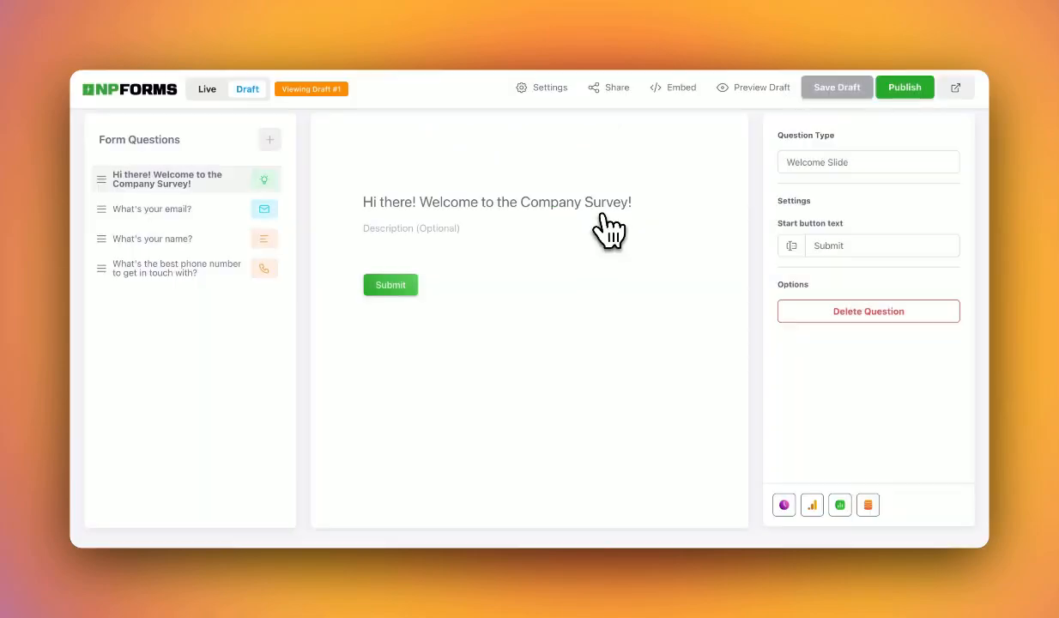
left_click(786, 505)
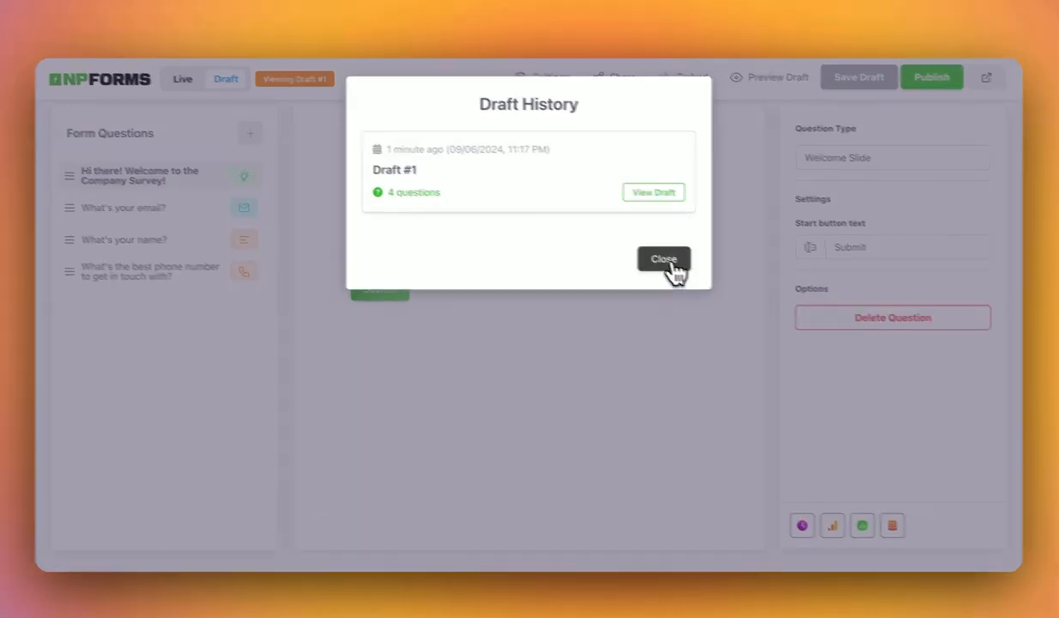
left_click(662, 260)
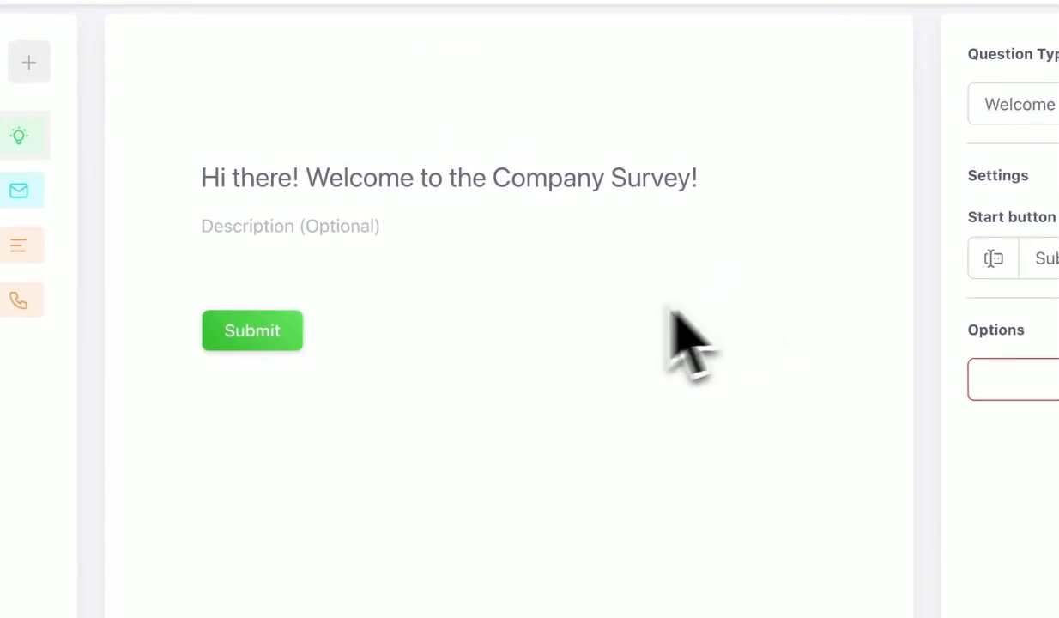
Add a Multiple Choice question 'Which suits you best?' with choices Working from home, Hybrid, On-site.
left_click(28, 61)
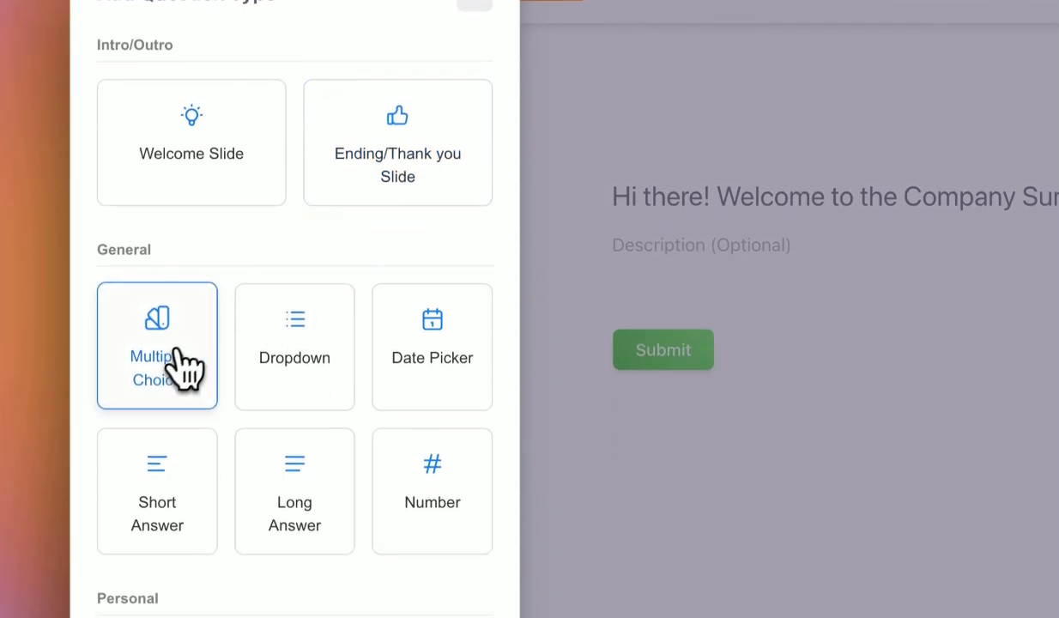
left_click(168, 434)
left_click(215, 453)
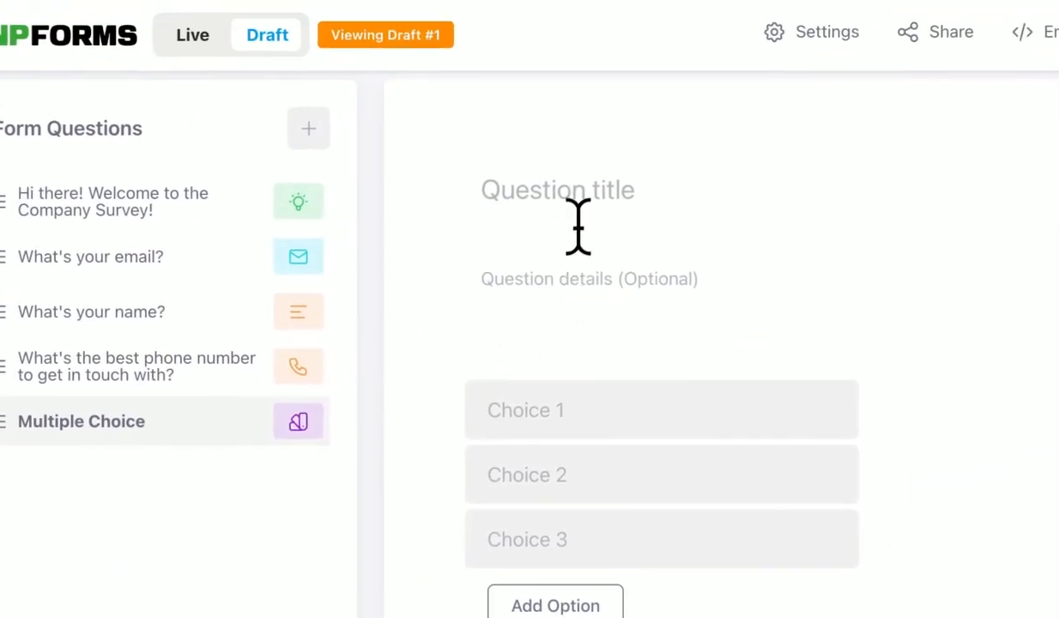
left_click(704, 113)
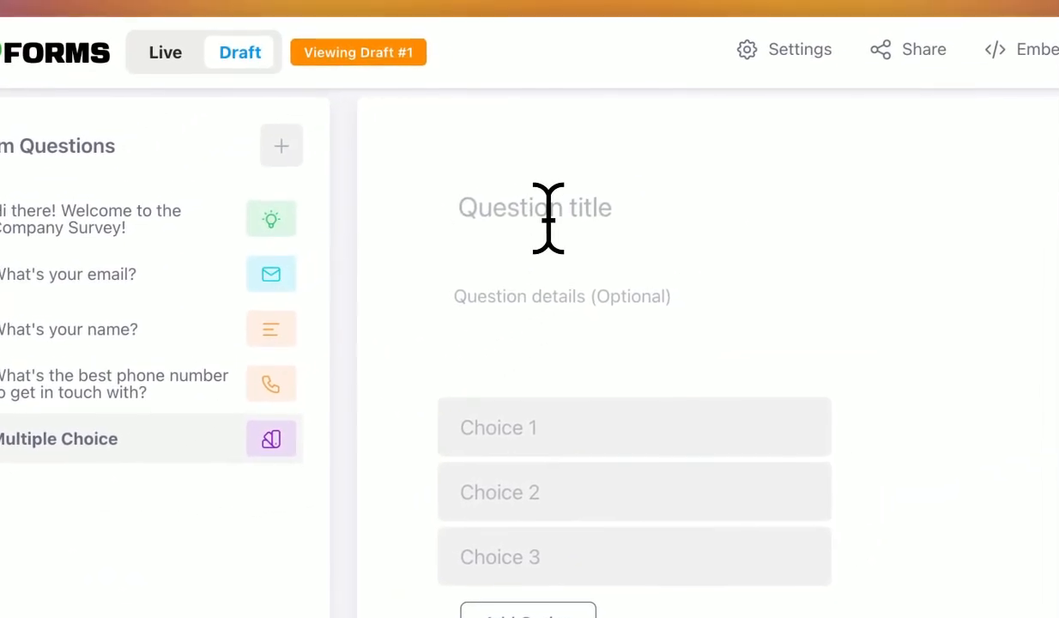
type("Which suits you best?")
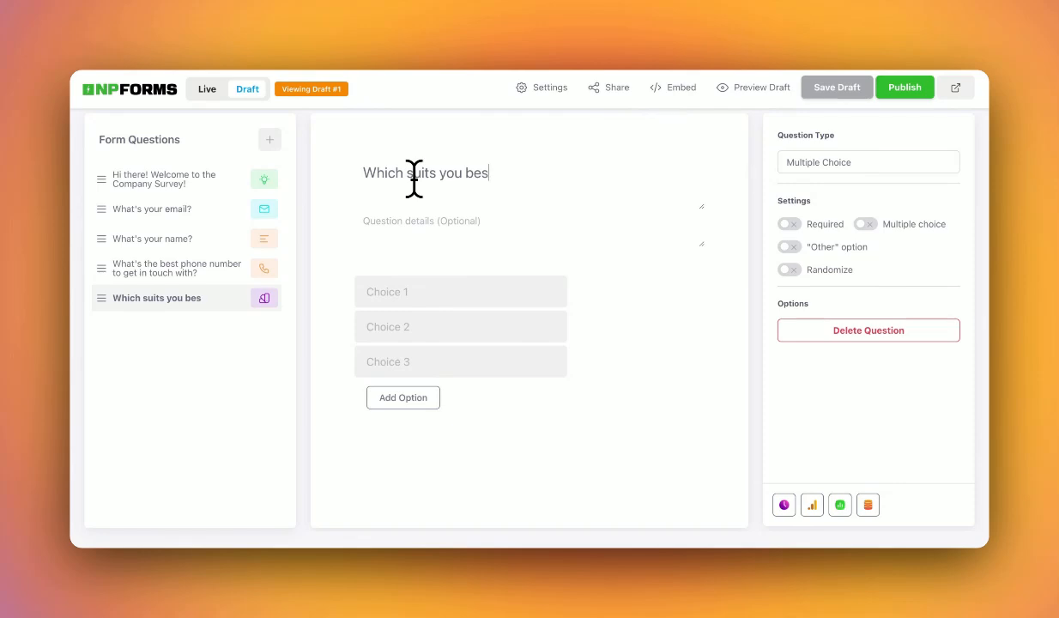
left_click(403, 291)
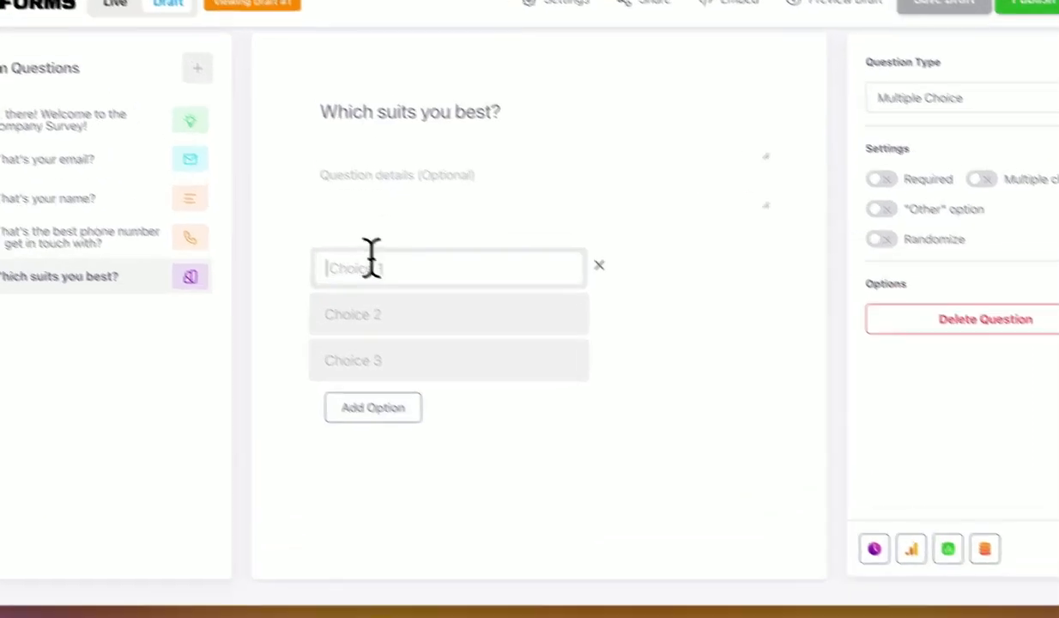
type("Working from home")
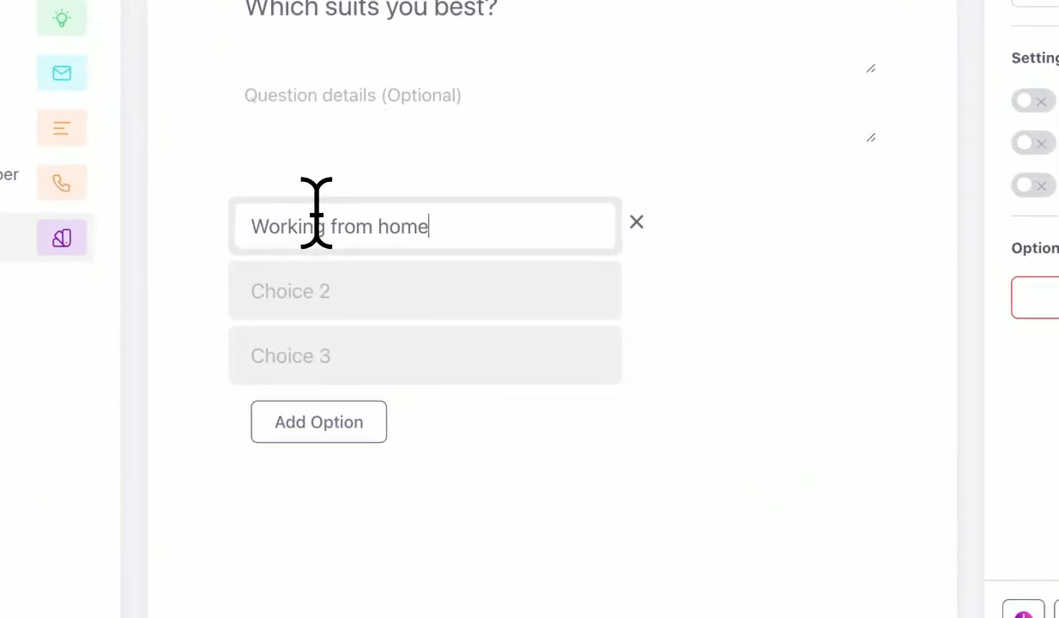
left_click(312, 259)
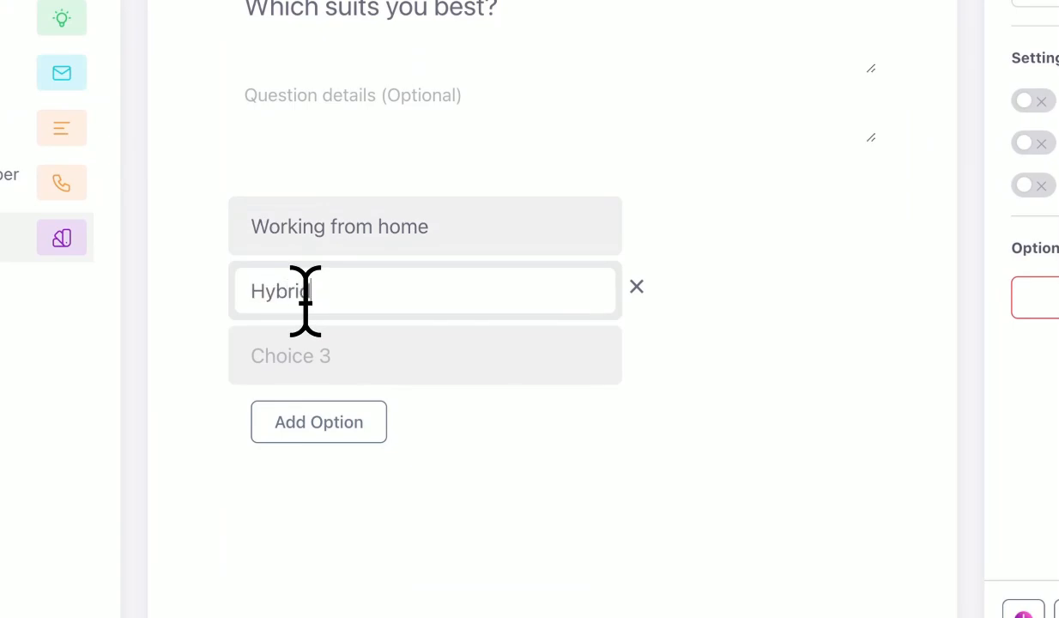
left_click(307, 355)
type("On")
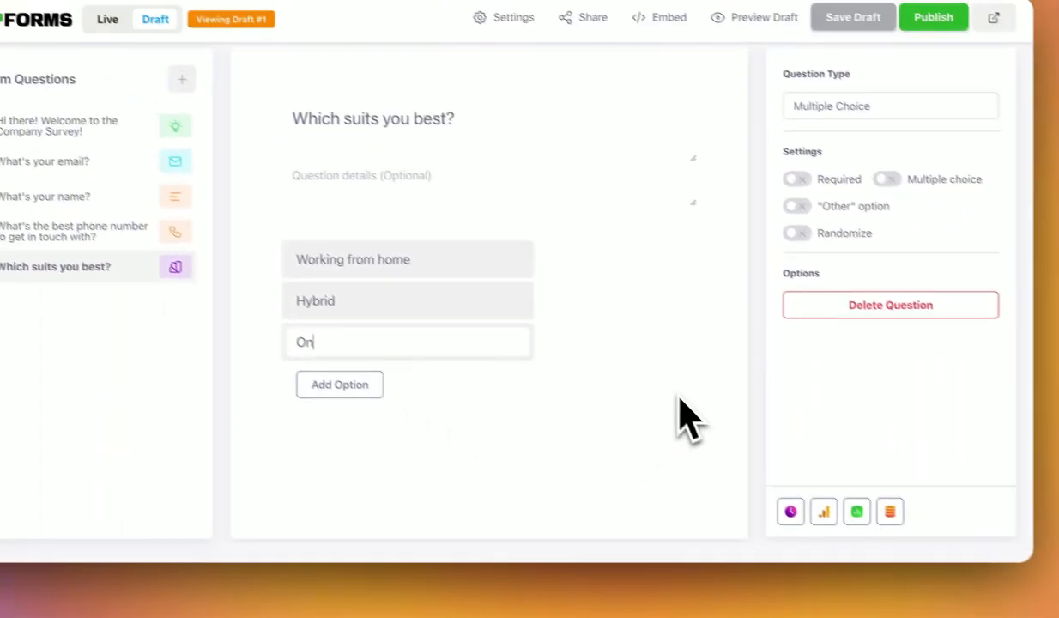
type("-site")
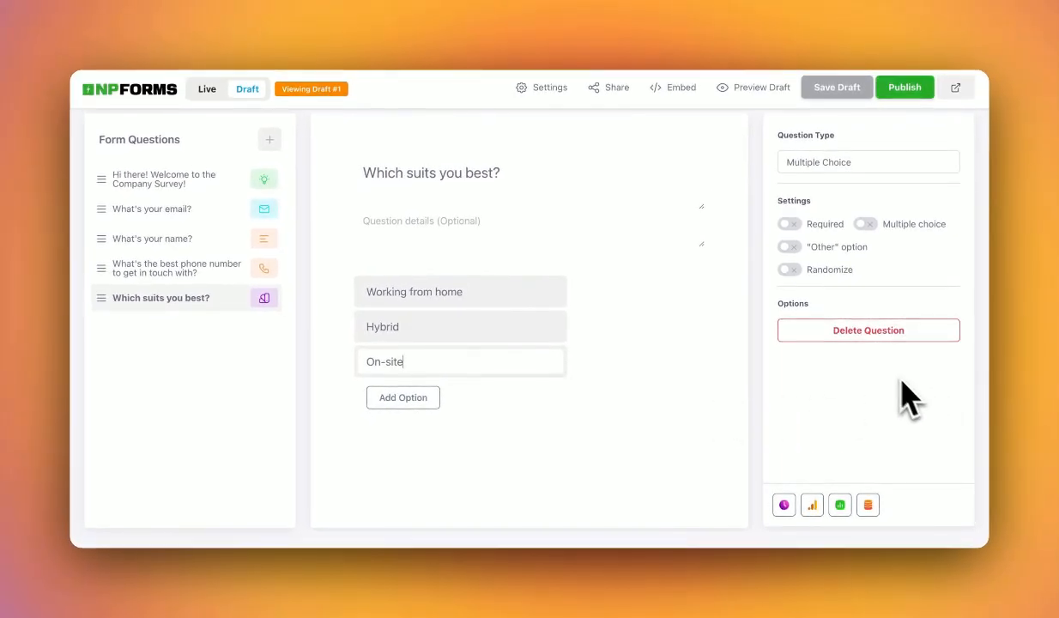
Make it required and allow unlimited multiple answers, with Other and Randomize turned off.
left_click(788, 224)
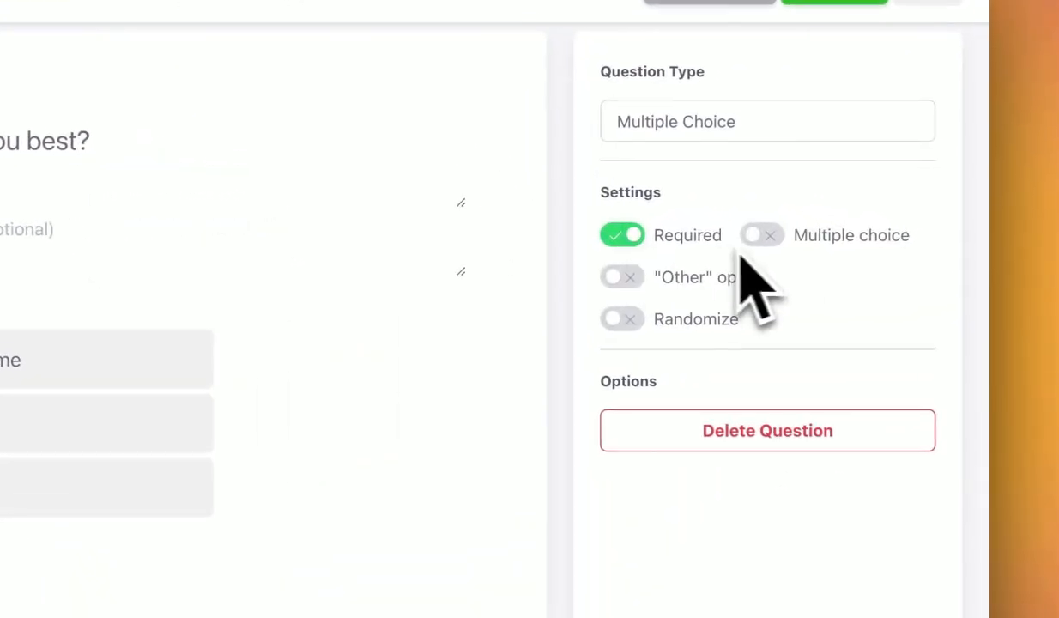
left_click(866, 224)
left_click(779, 320)
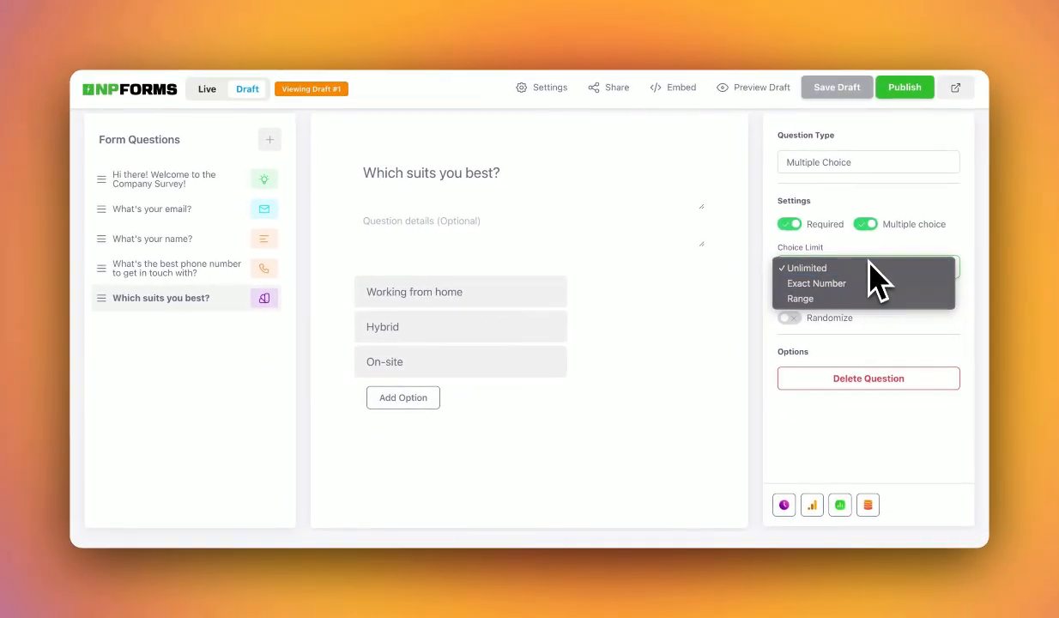
left_click(874, 269)
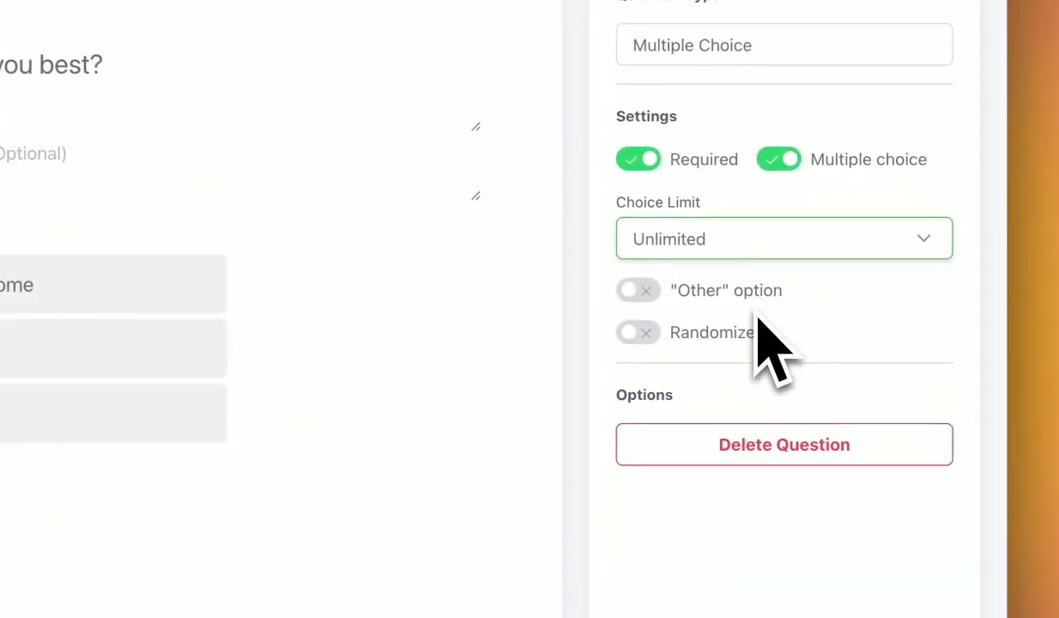
left_click(649, 306)
left_click(649, 303)
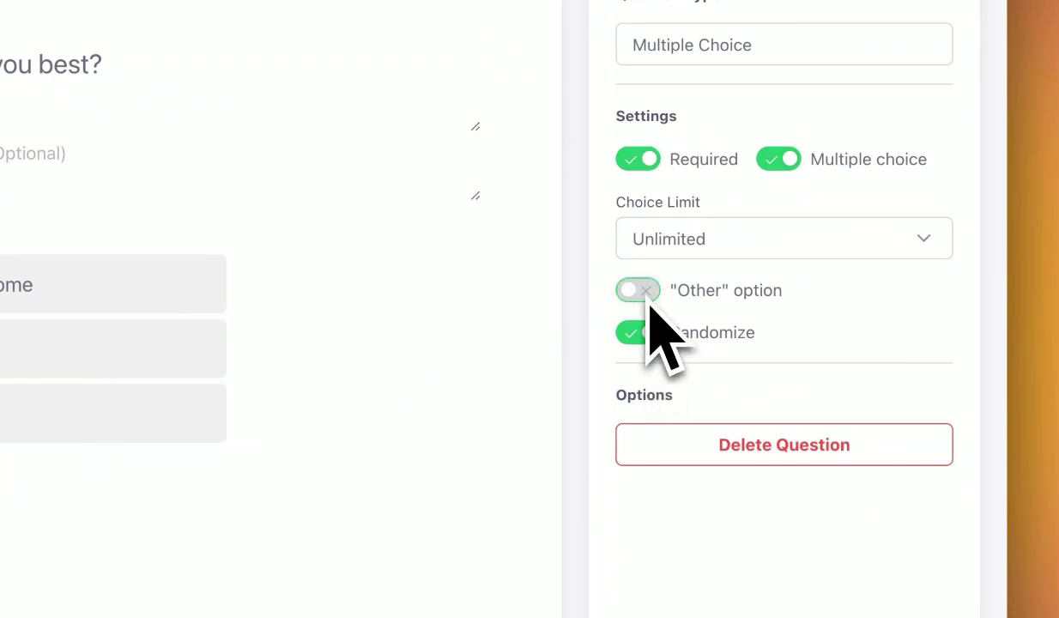
left_click(648, 343)
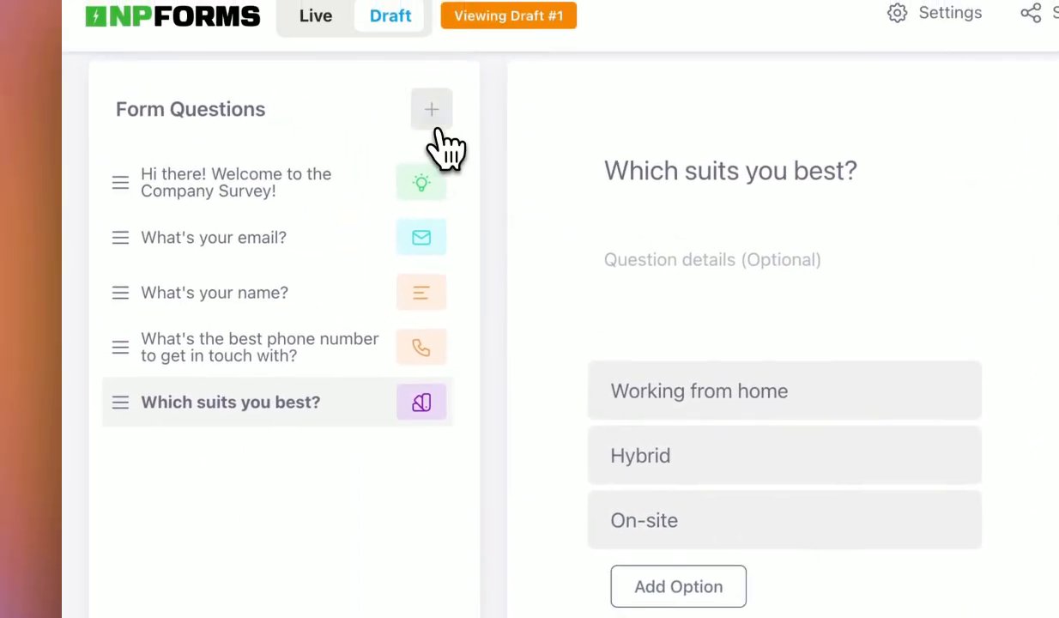
Add a Dropdown question titled 'What's your position?'.
left_click(433, 119)
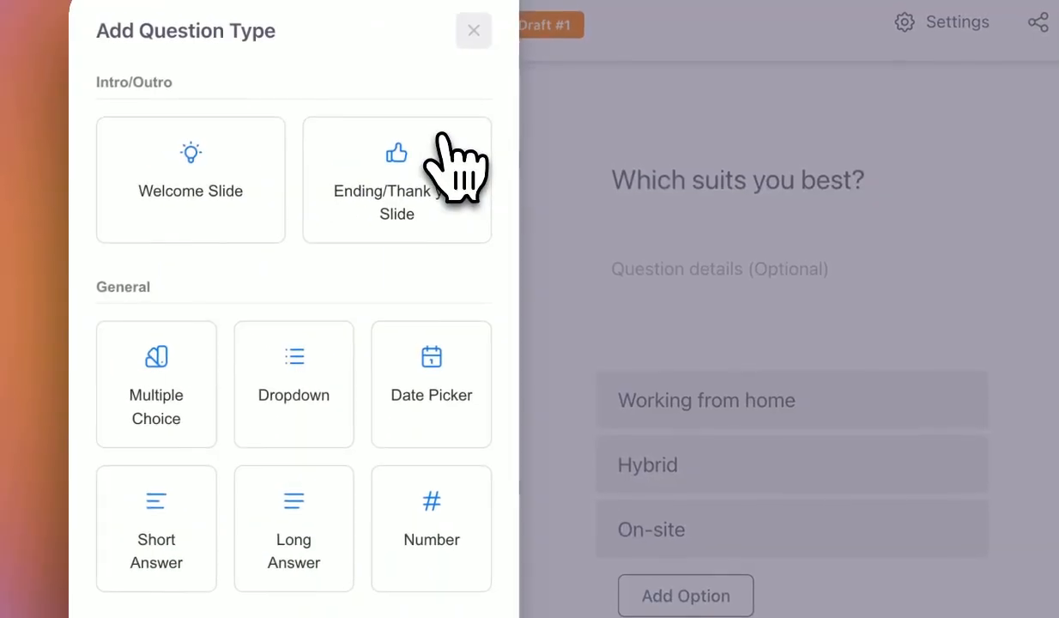
left_click(340, 416)
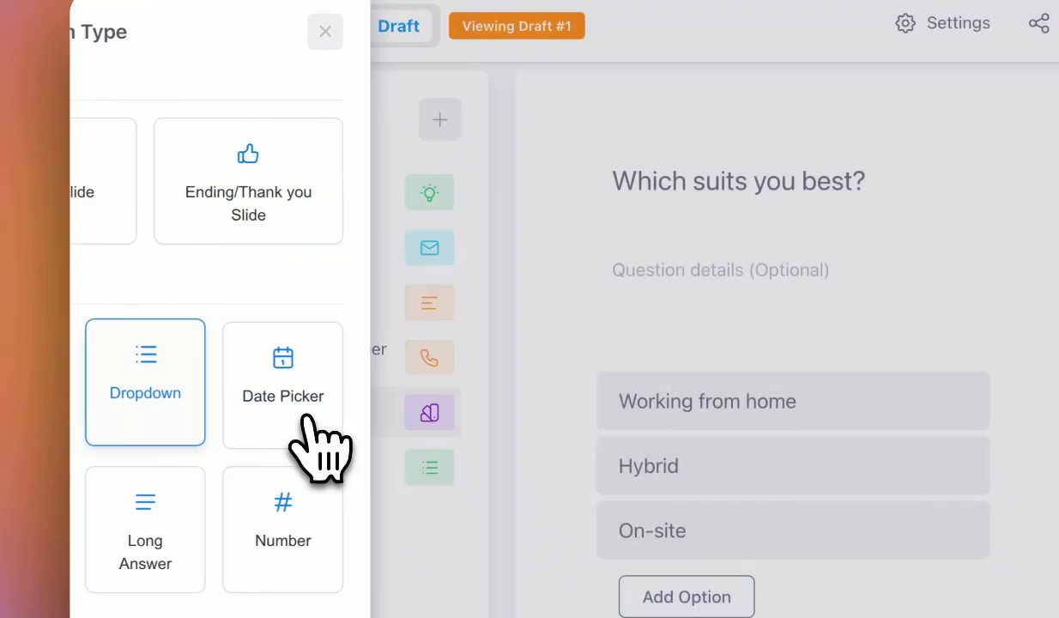
left_click(289, 446)
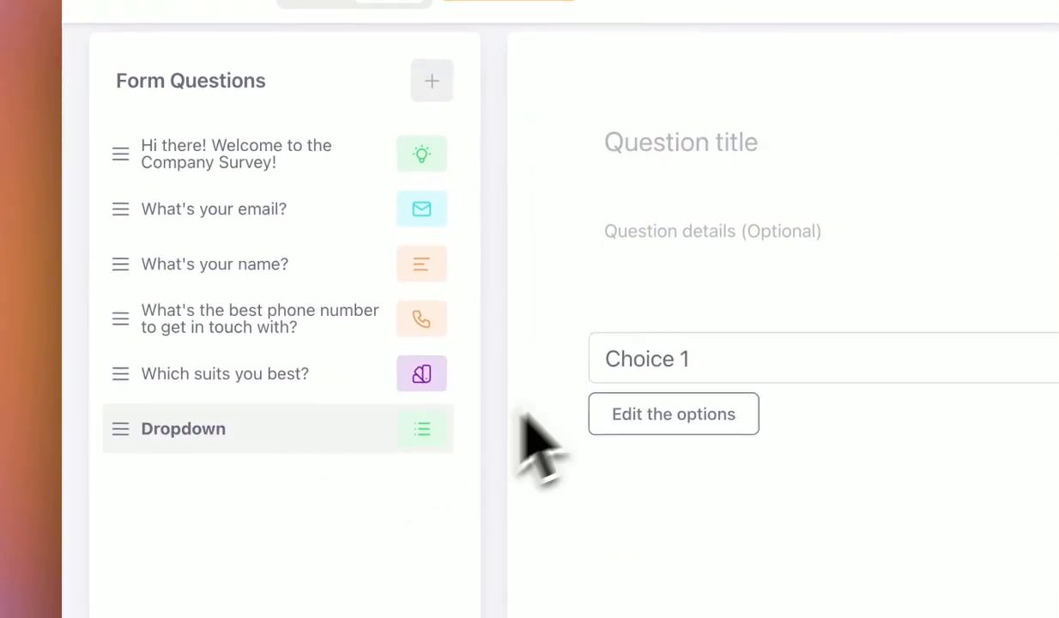
left_click(705, 153)
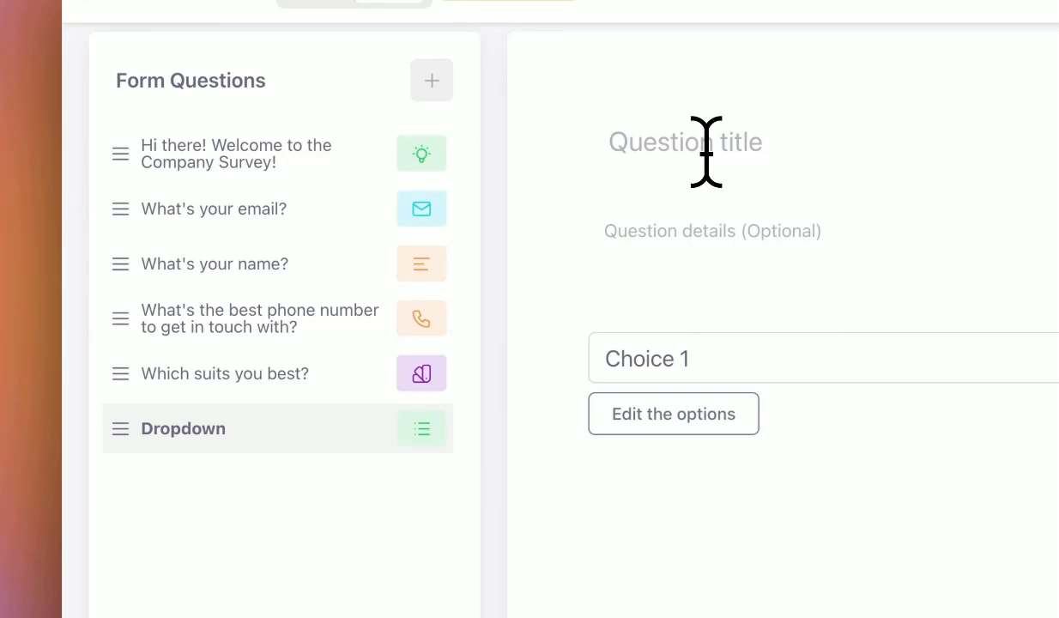
type("What's your")
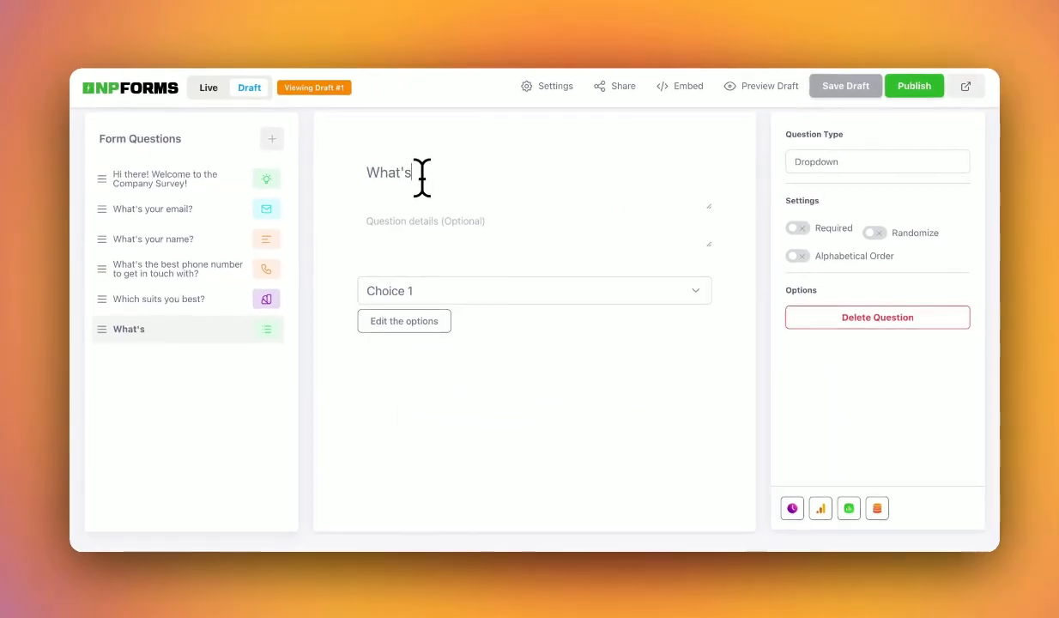
type(" position?")
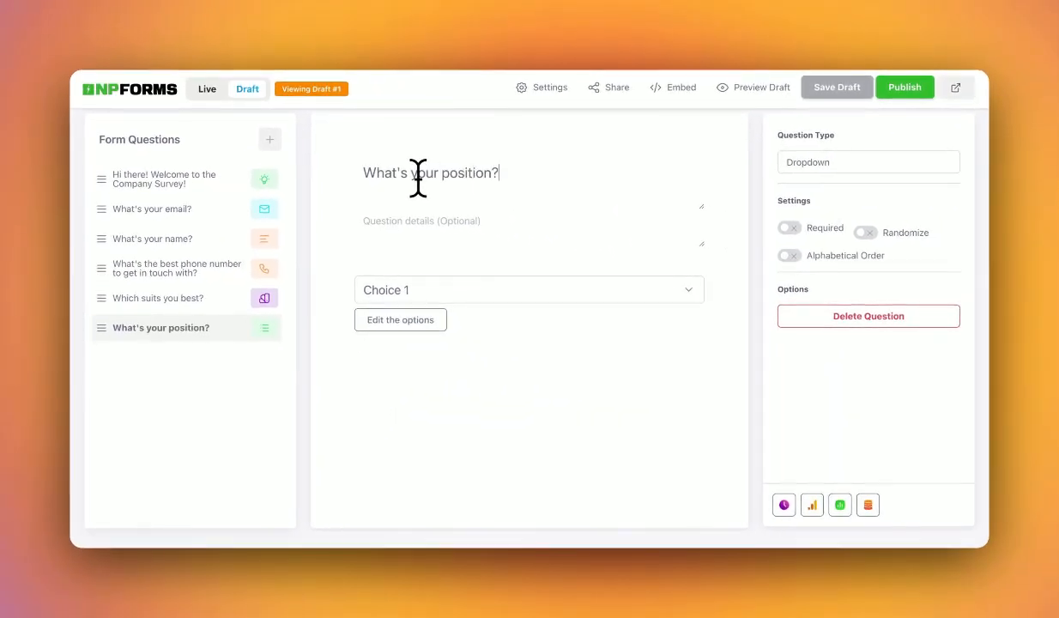
left_click(445, 296)
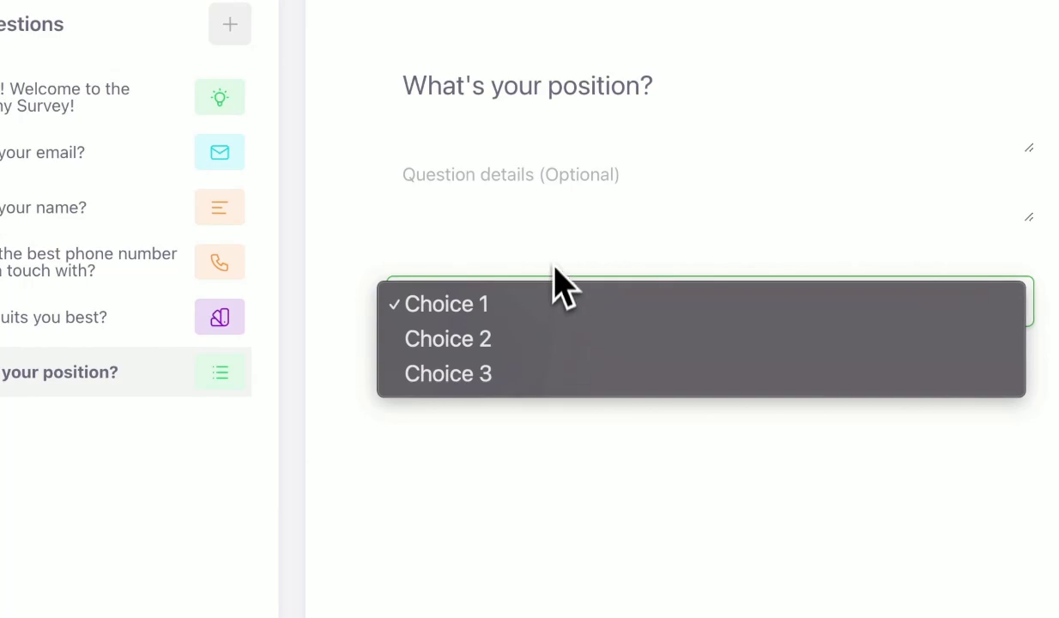
left_click(541, 282)
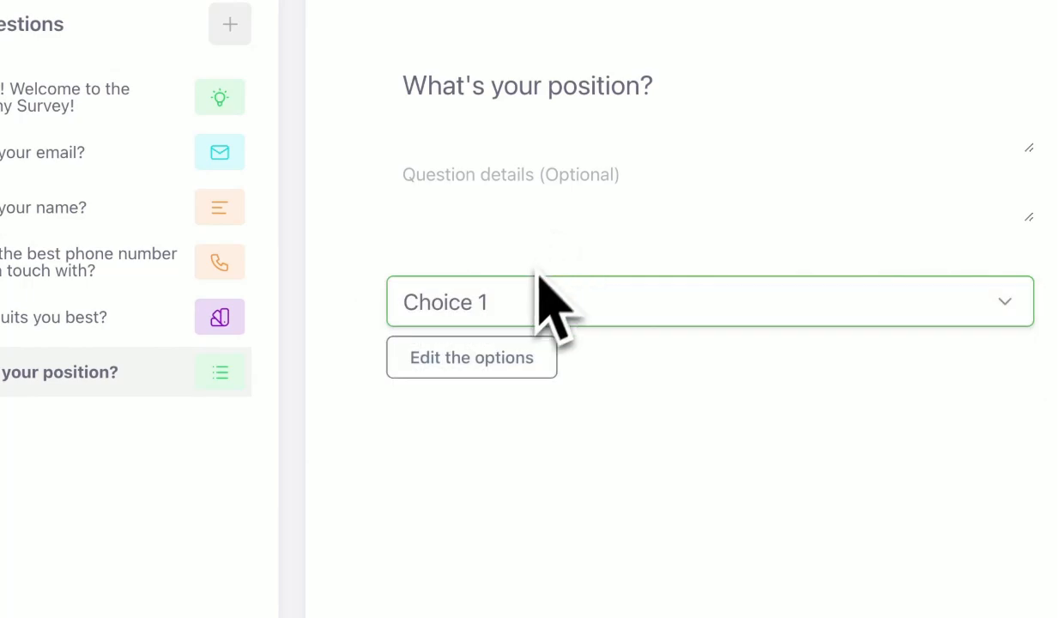
Replace its options with CEO/Director, Manager, Software Engineer, Quality Assurance, HR and make it required.
left_click(487, 362)
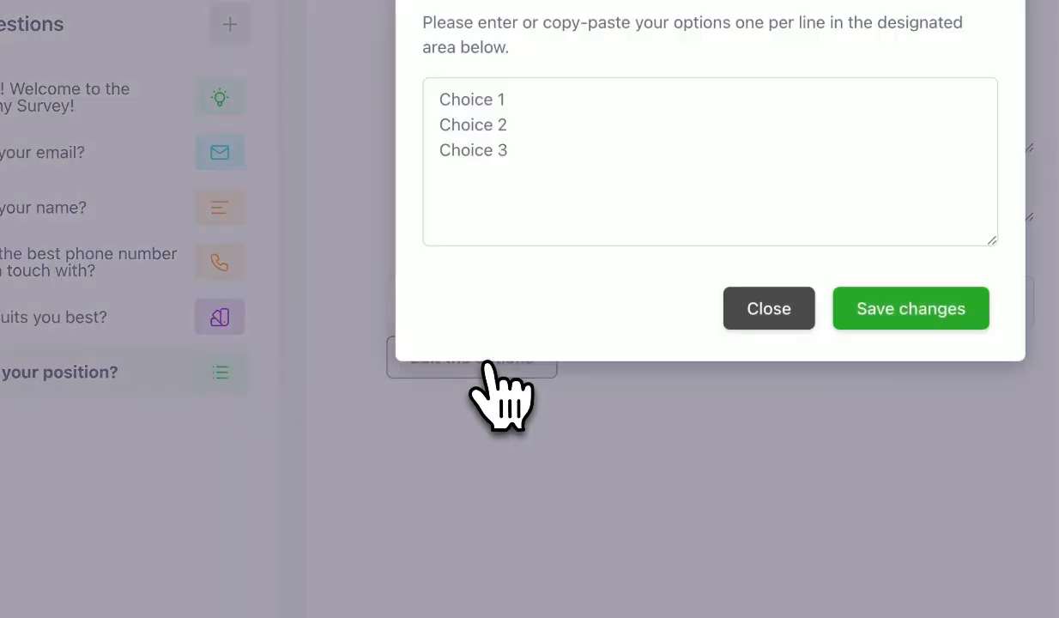
left_click(454, 206)
key("super+a")
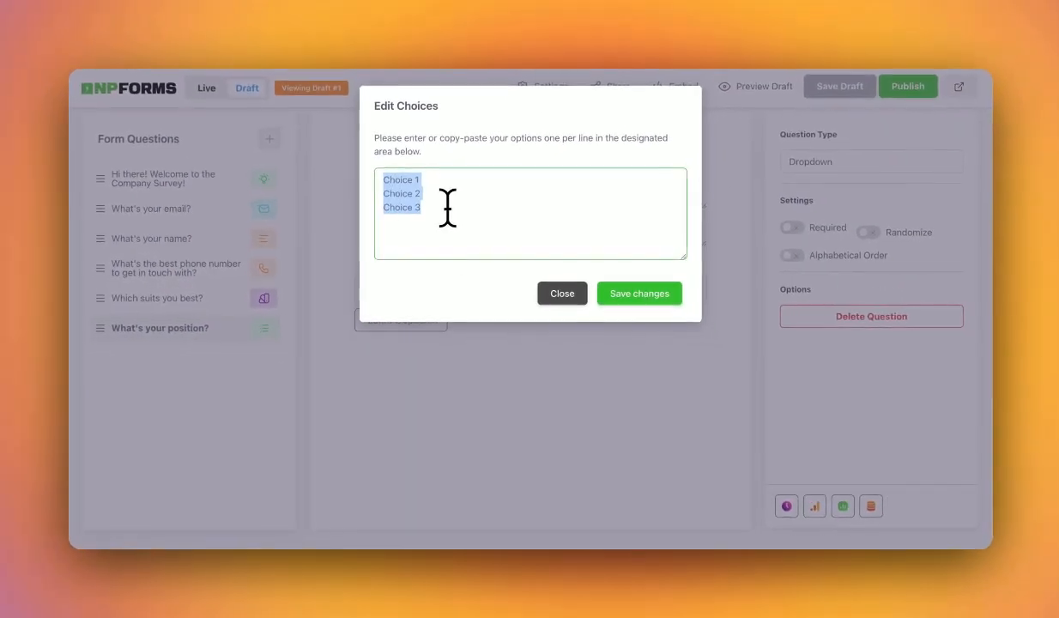
type("CEO")
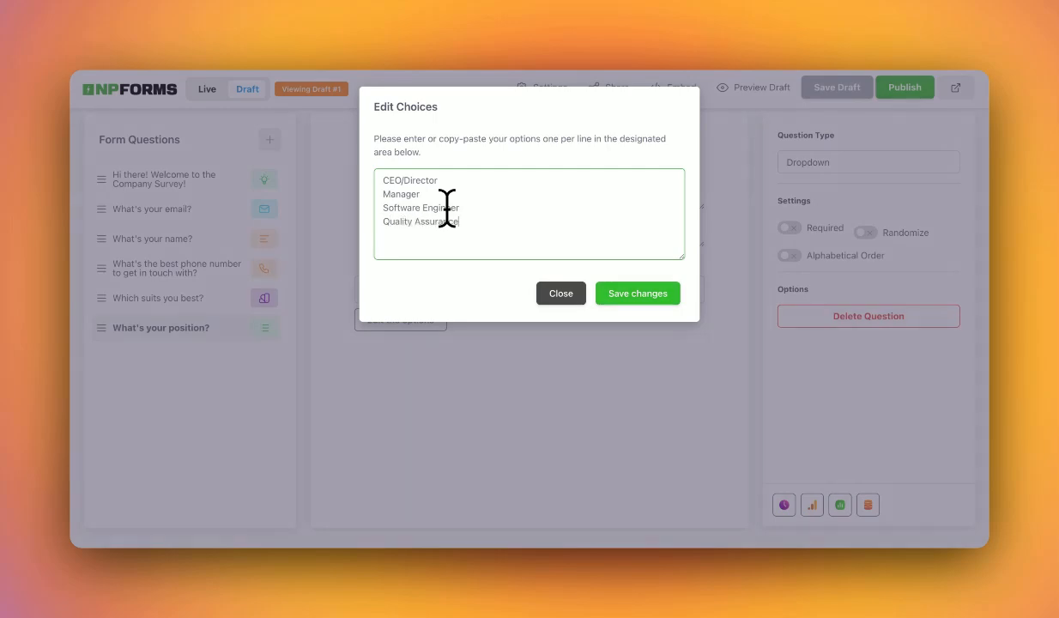
left_click(632, 296)
left_click(633, 298)
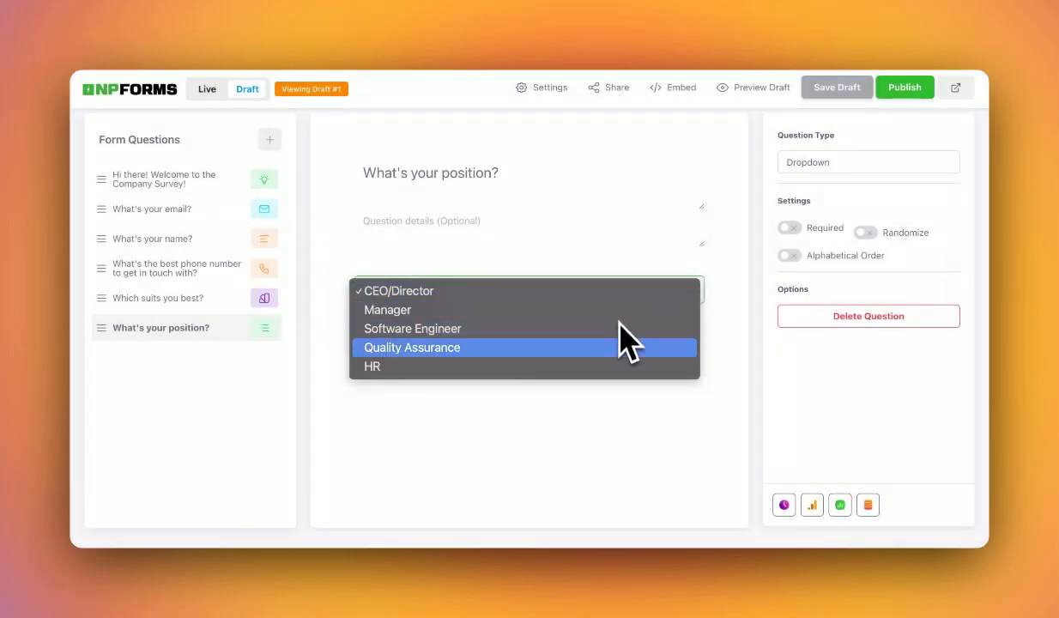
left_click(627, 291)
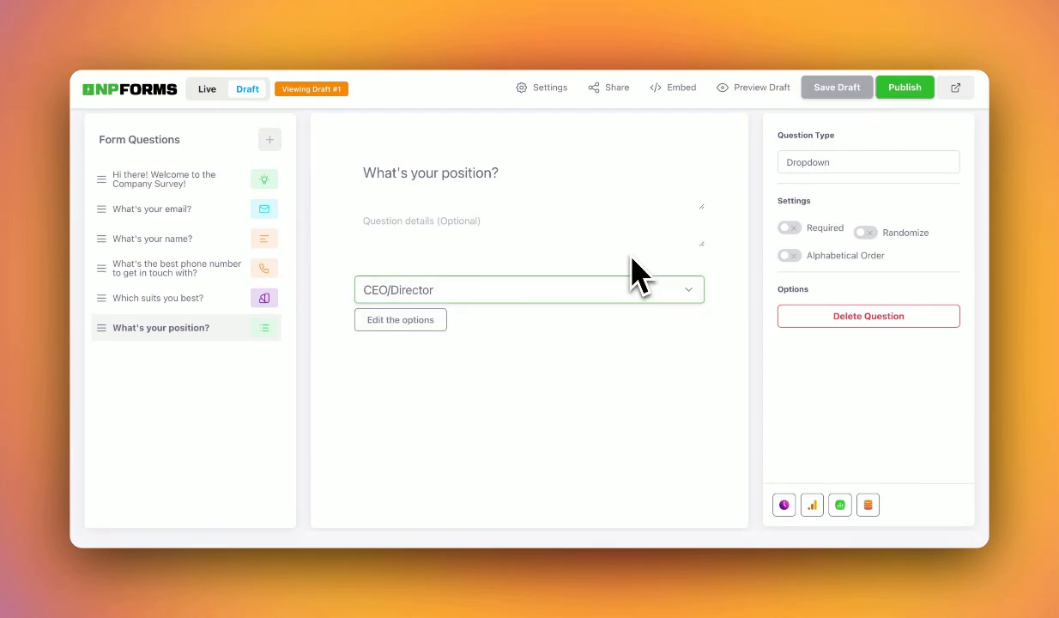
left_click(790, 229)
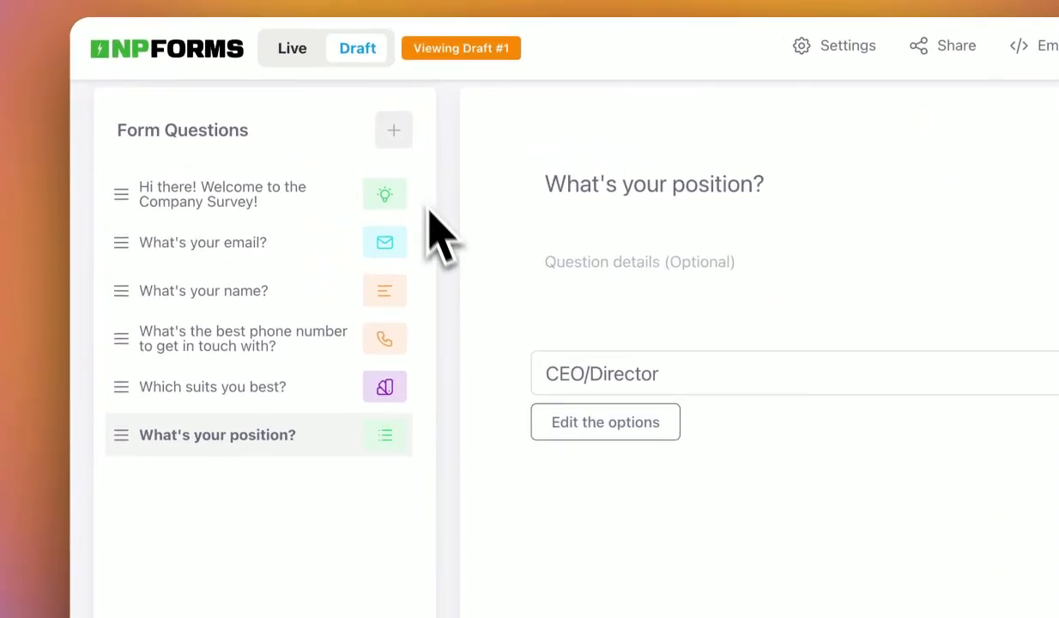
Add an Address question after the position dropdown, titled 'What is your home address?'.
left_click(269, 139)
scroll(402, 459, "down", 5)
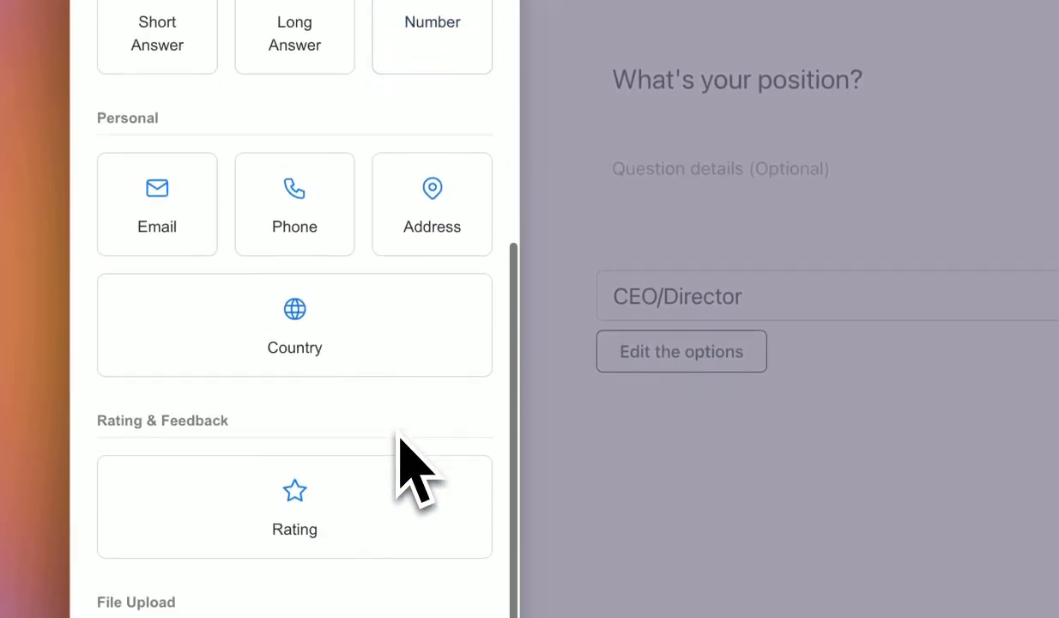
left_click(436, 203)
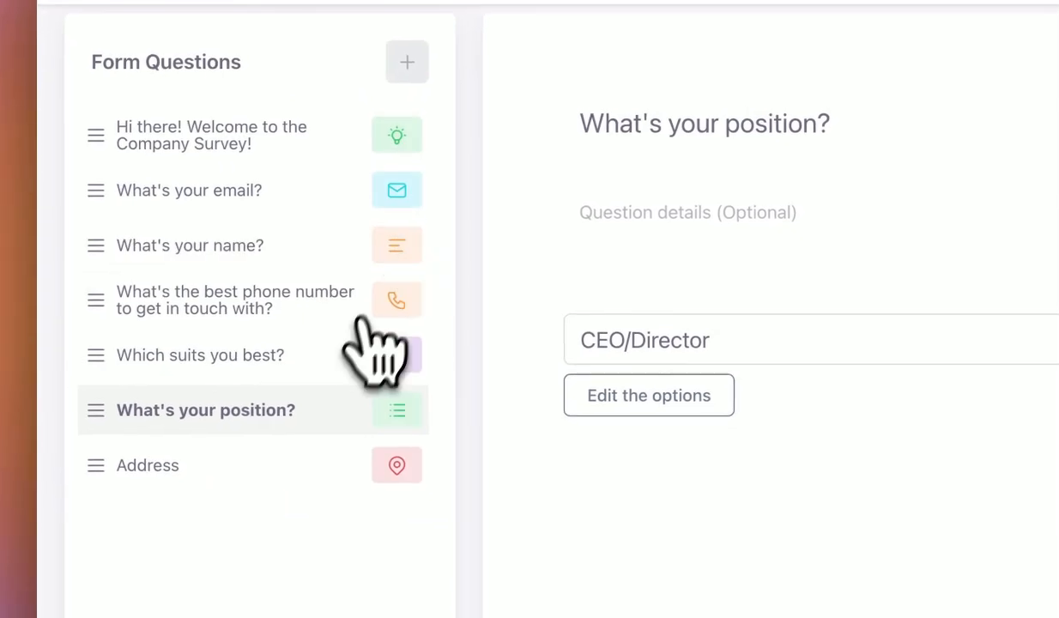
left_click(296, 464)
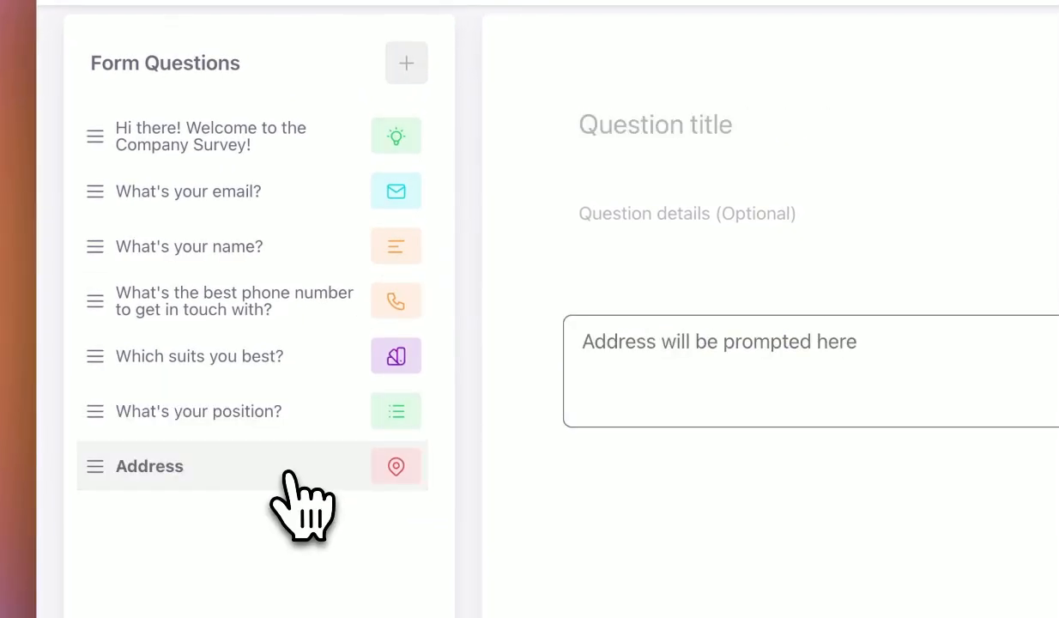
left_click(691, 128)
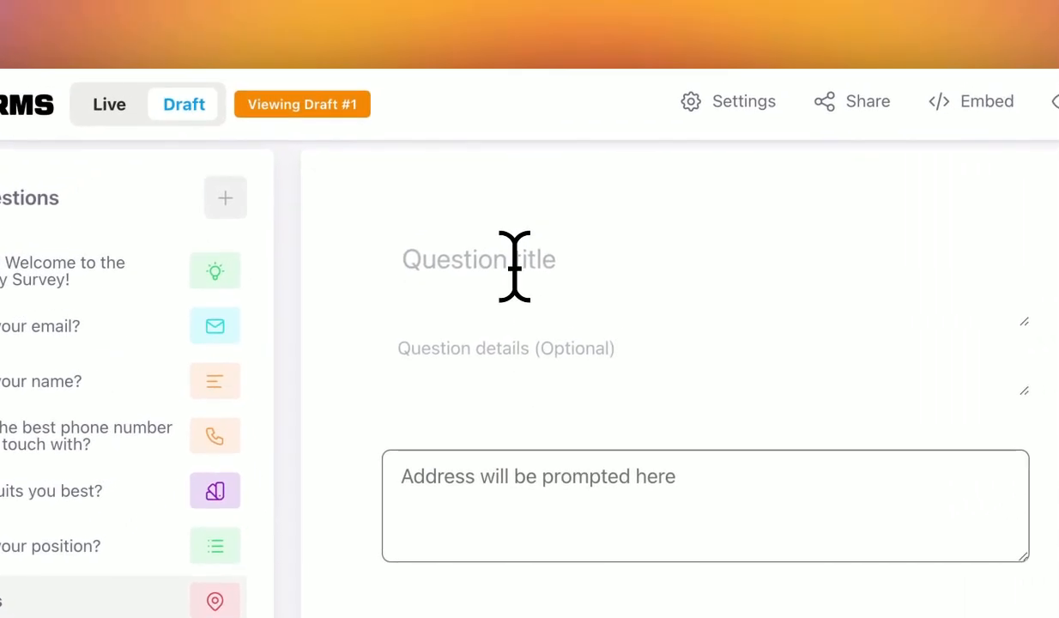
type("What is your home address?")
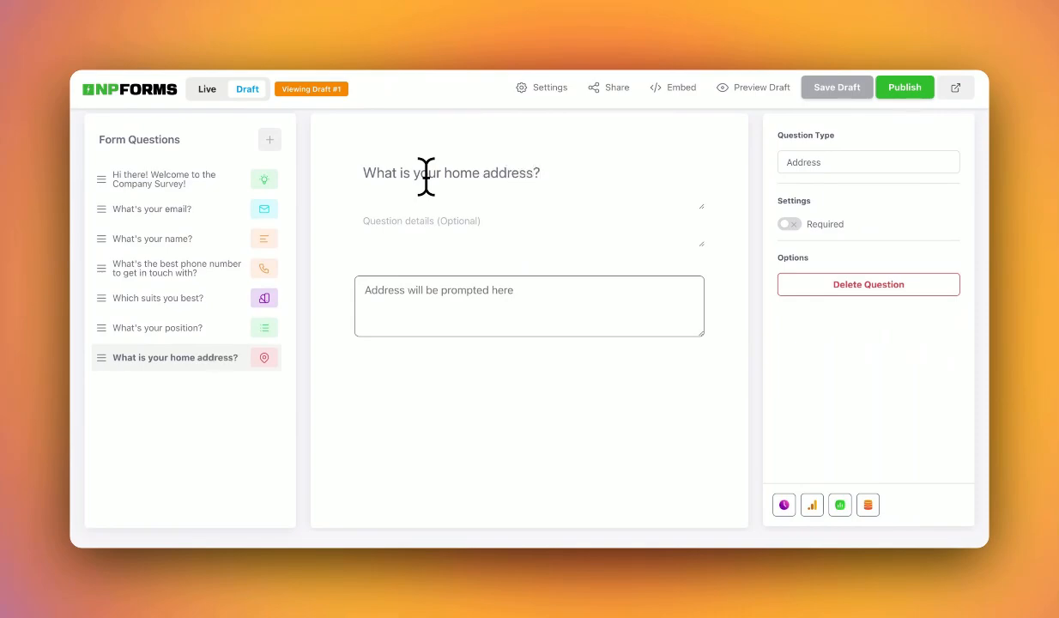
Append a Rating question titled "How is your experience working at NinjaPipe?" after the home address question.
left_click(271, 141)
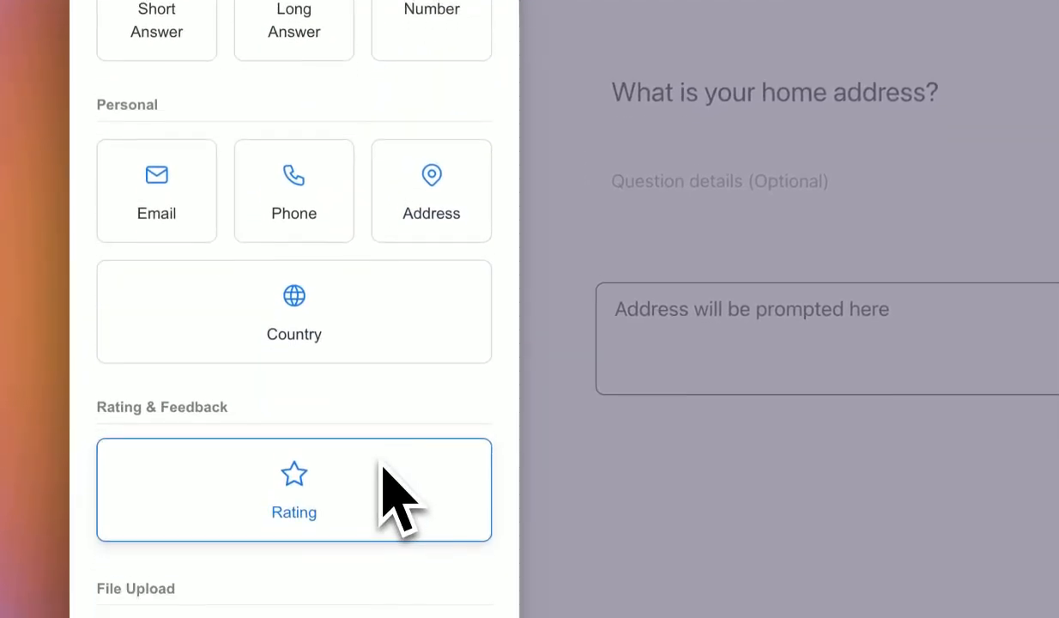
left_click(386, 477)
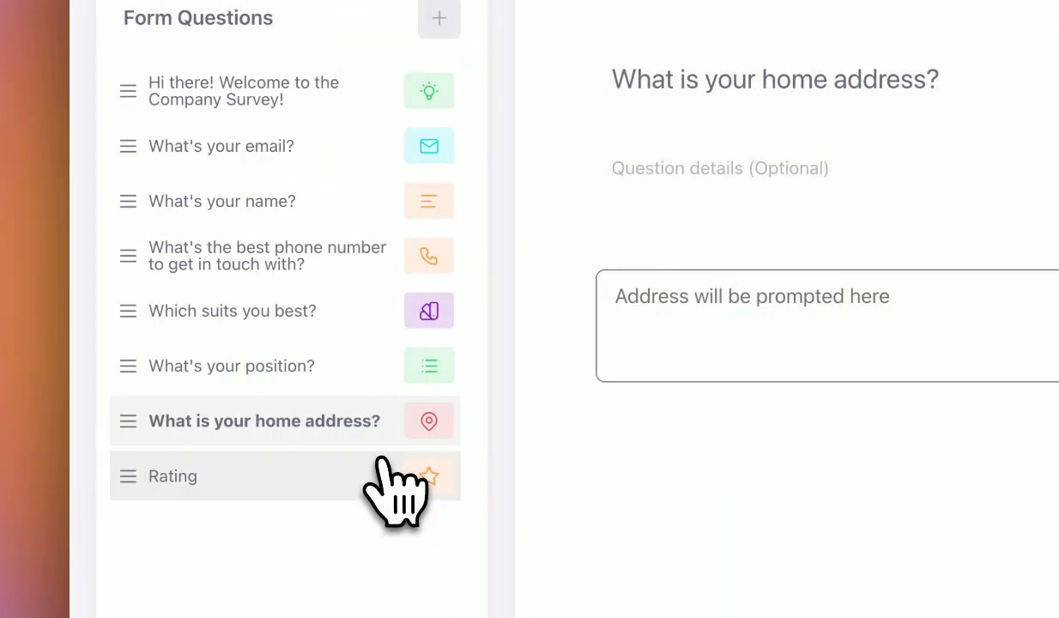
left_click(664, 83)
type("Ho")
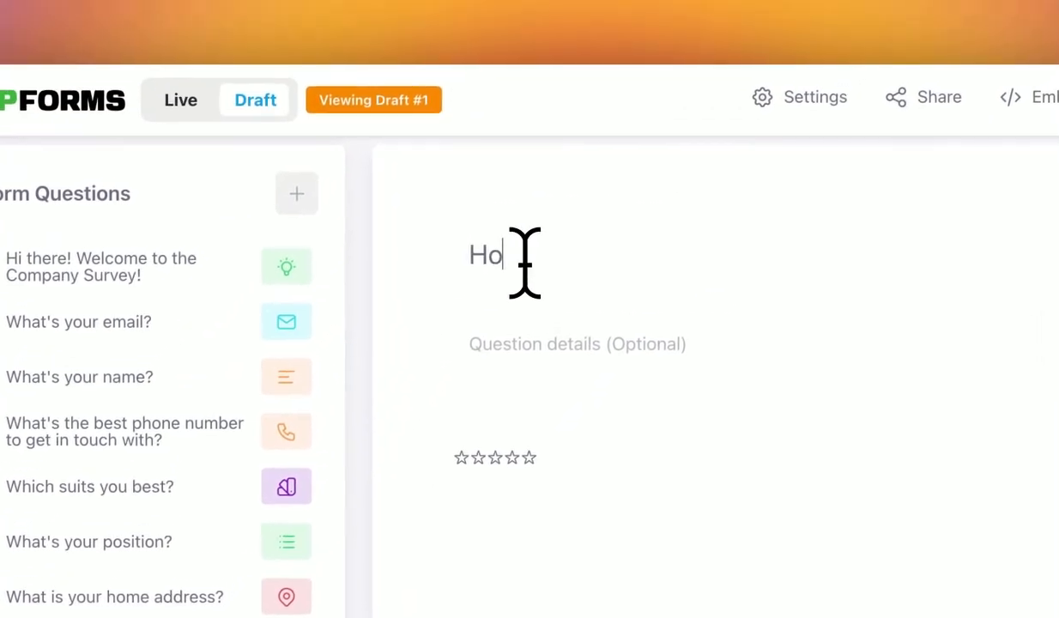
type("w is your experience working at ")
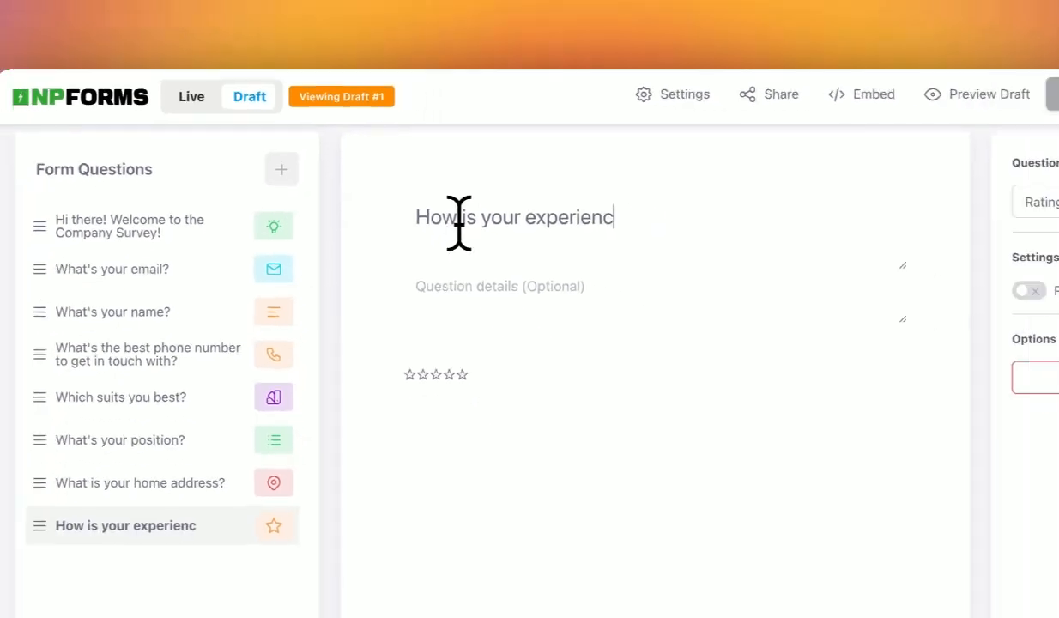
type("Ni")
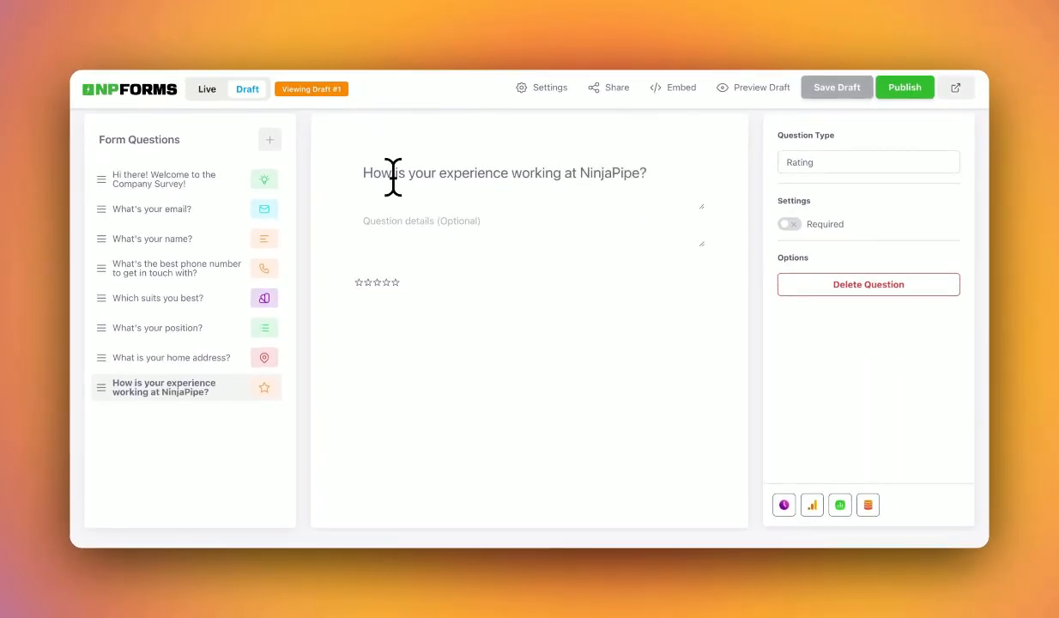
Publish the draft, confirming that it overwrites the live survey.
left_click(909, 96)
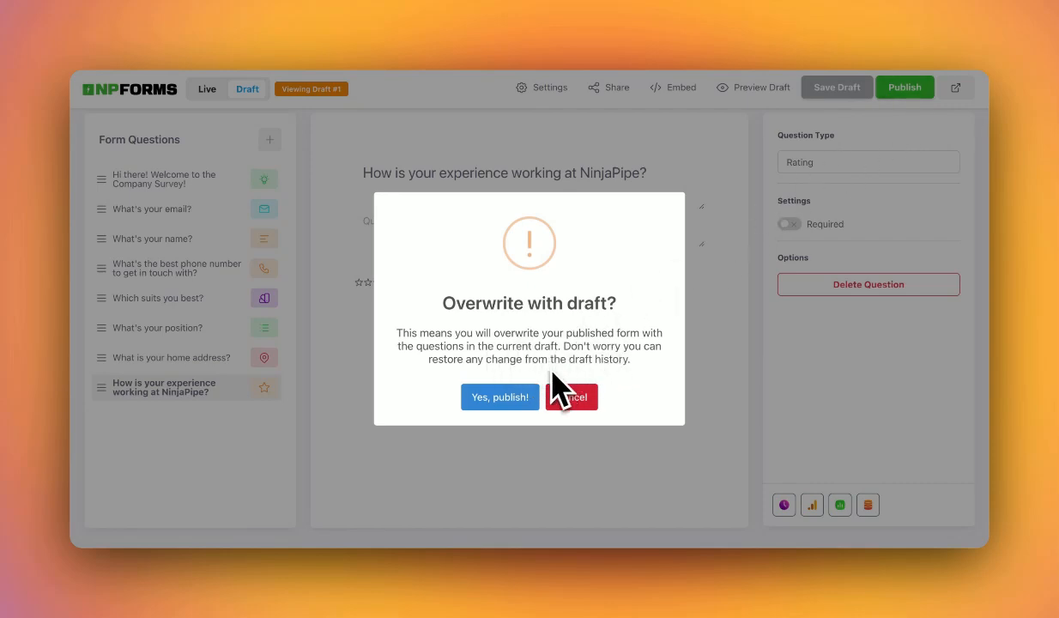
left_click(505, 400)
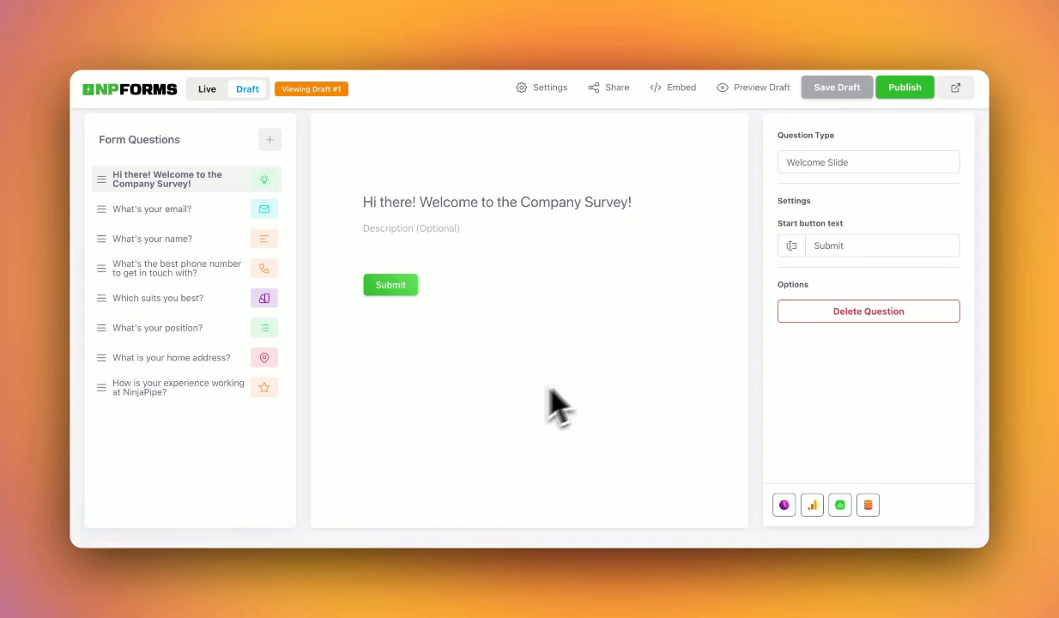
In the published form, enter a test email, skip name and phone, and choose Hybrid and On-site.
left_click(957, 89)
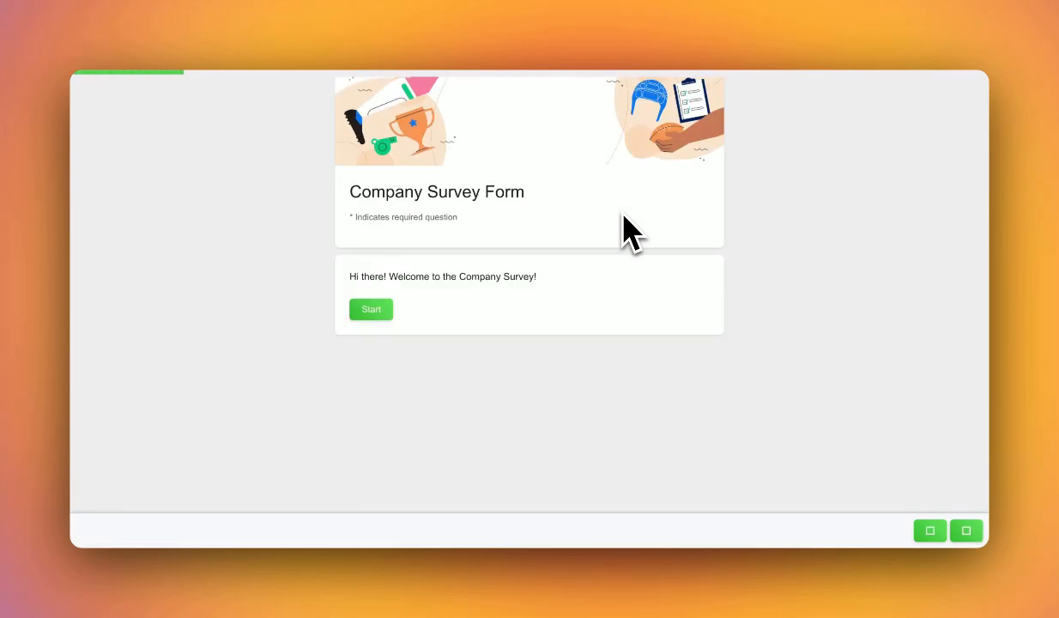
left_click(386, 309)
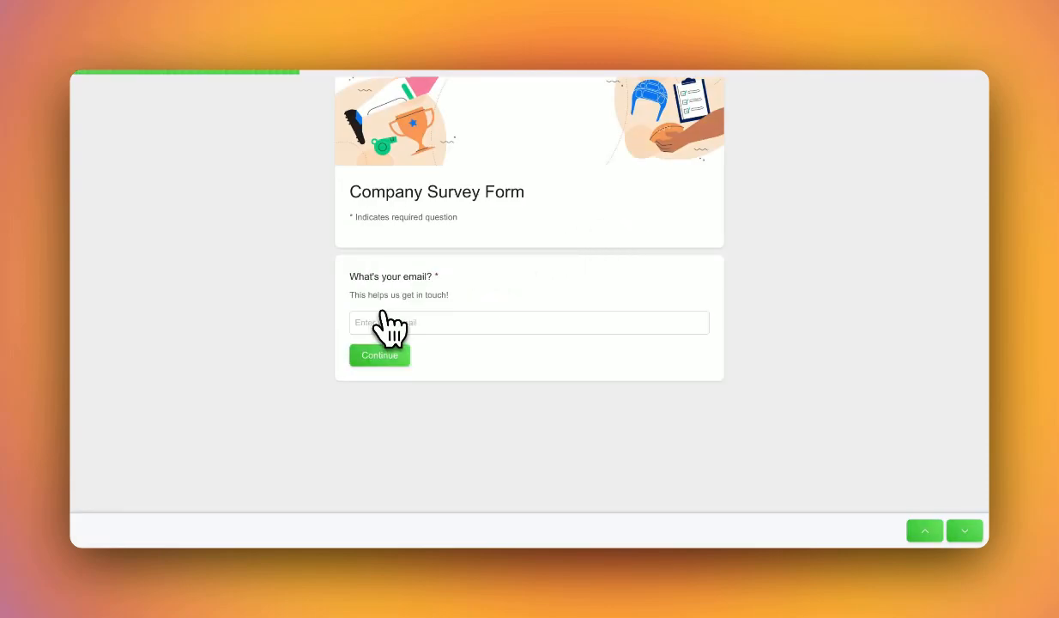
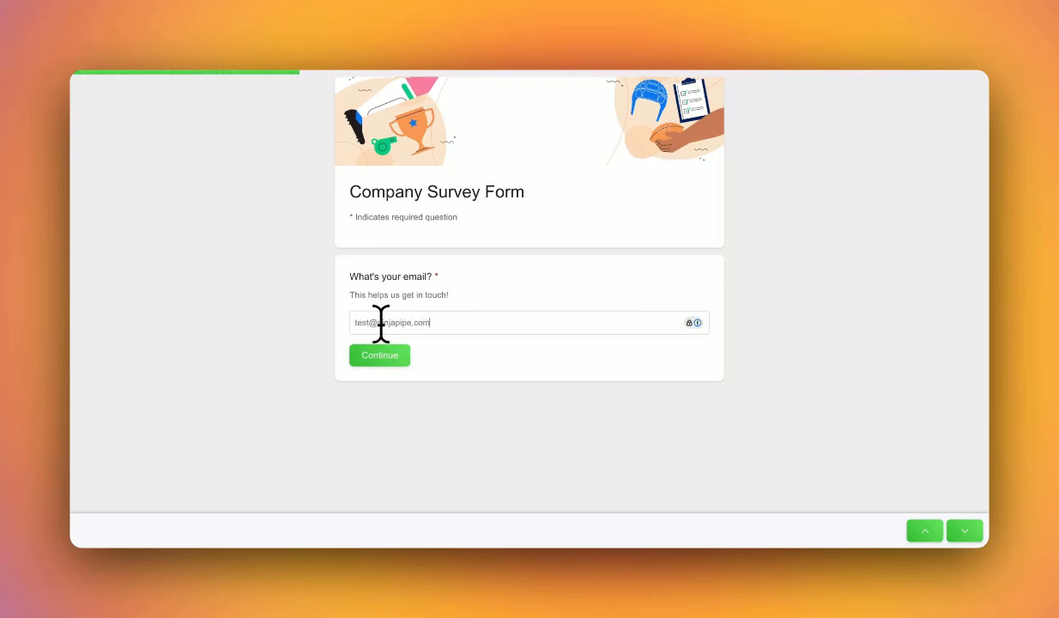
left_click(369, 357)
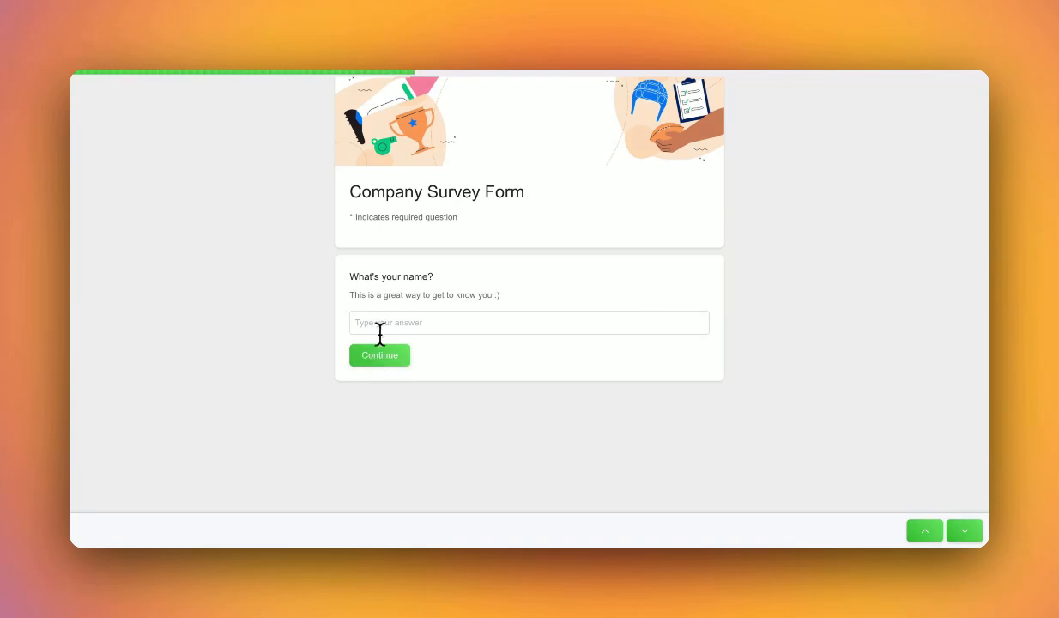
left_click(382, 354)
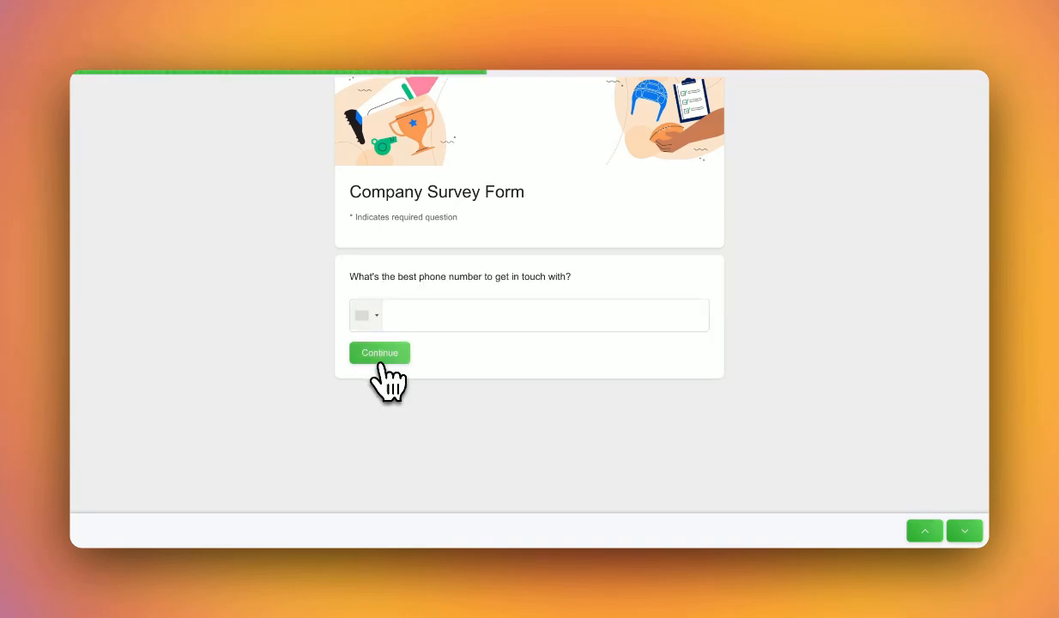
left_click(392, 353)
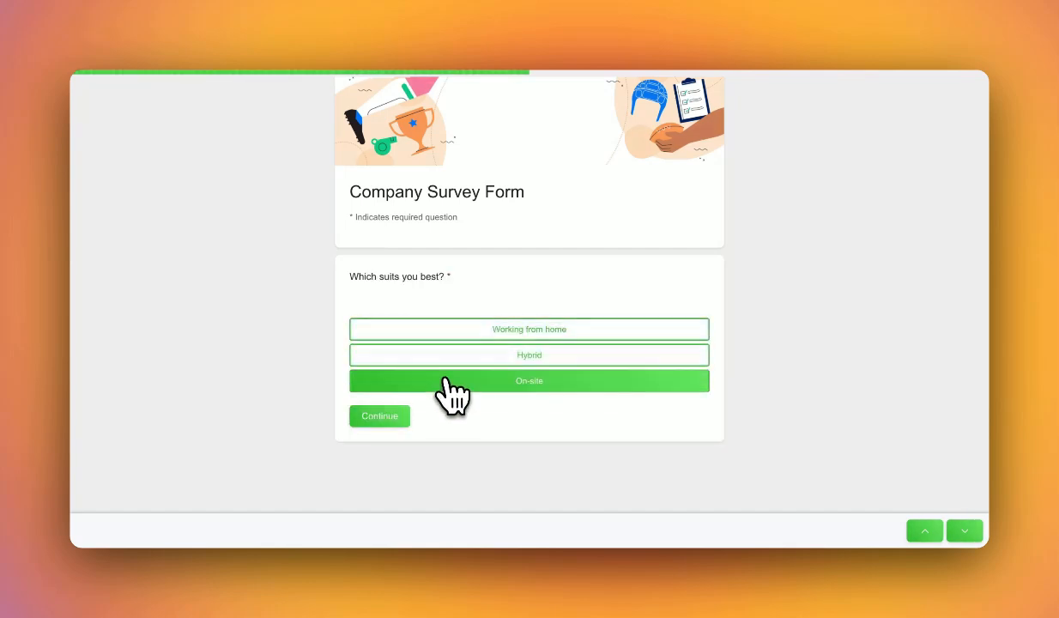
left_click(447, 355)
left_click(437, 384)
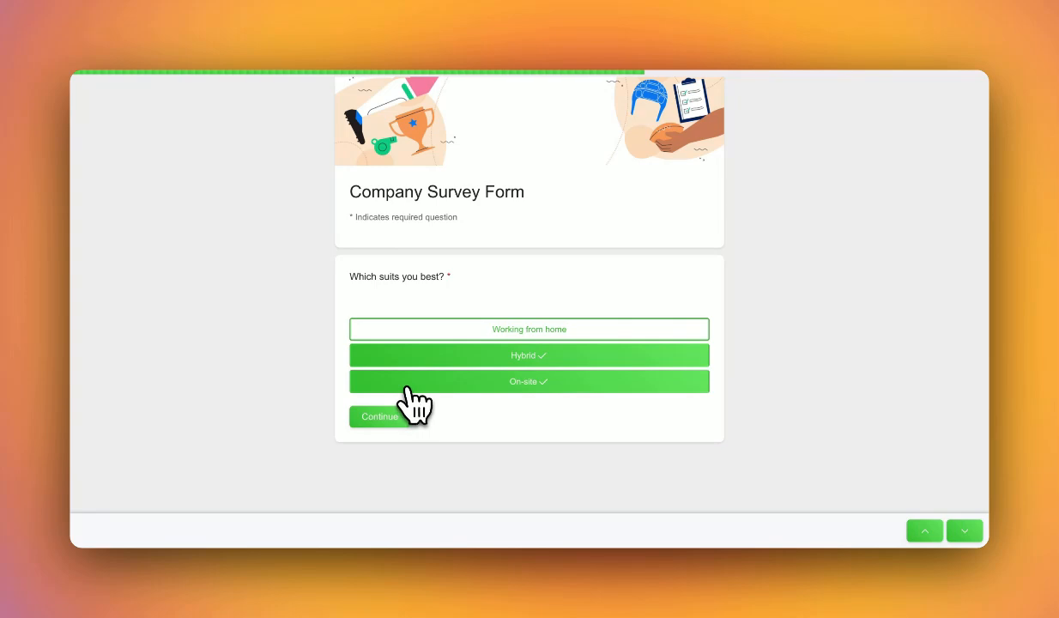
left_click(381, 418)
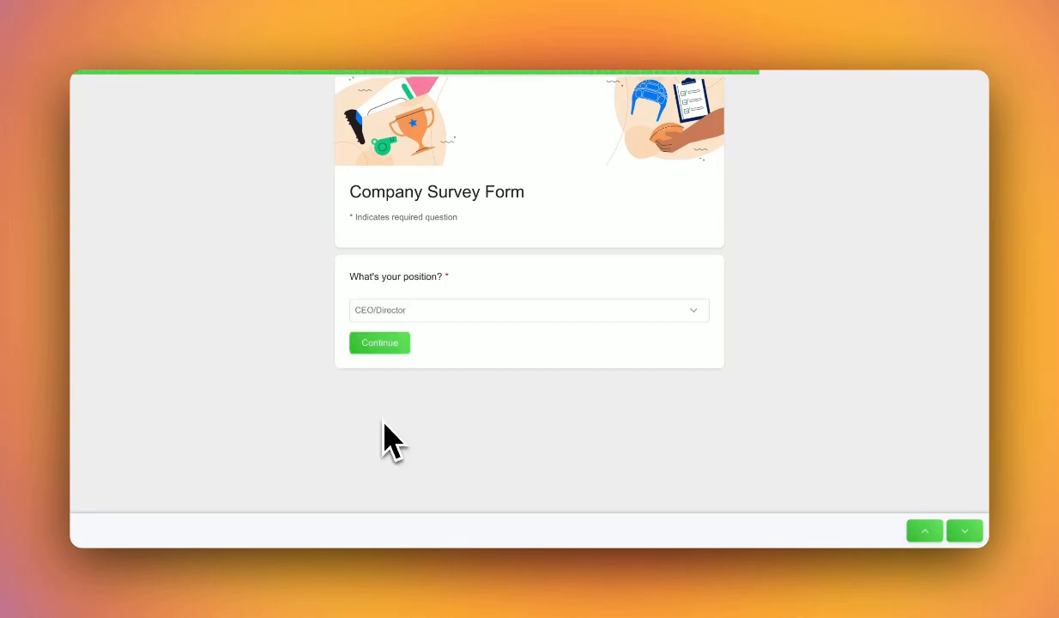
Pick Software Engineer, choose a suggested home address, rate 4 stars, and submit the test response.
left_click(400, 311)
left_click(409, 339)
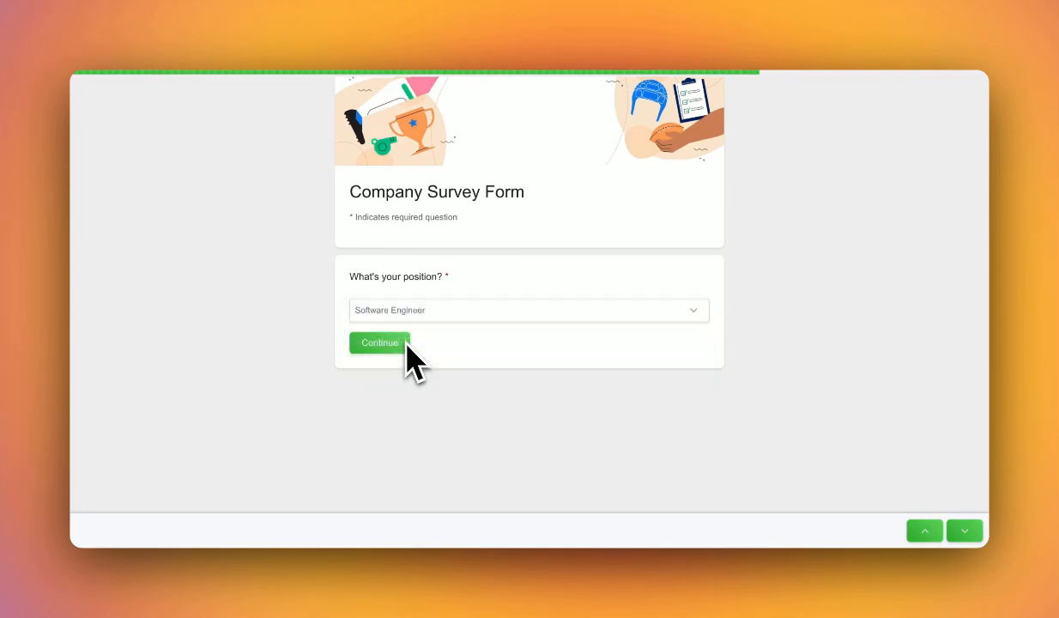
left_click(388, 346)
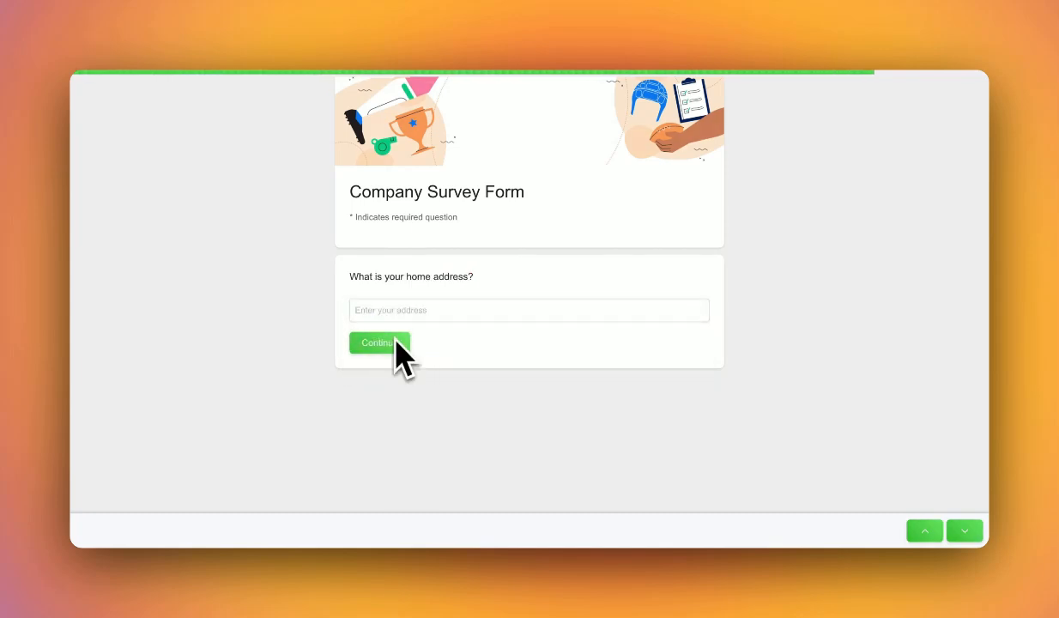
left_click(406, 310)
type("34")
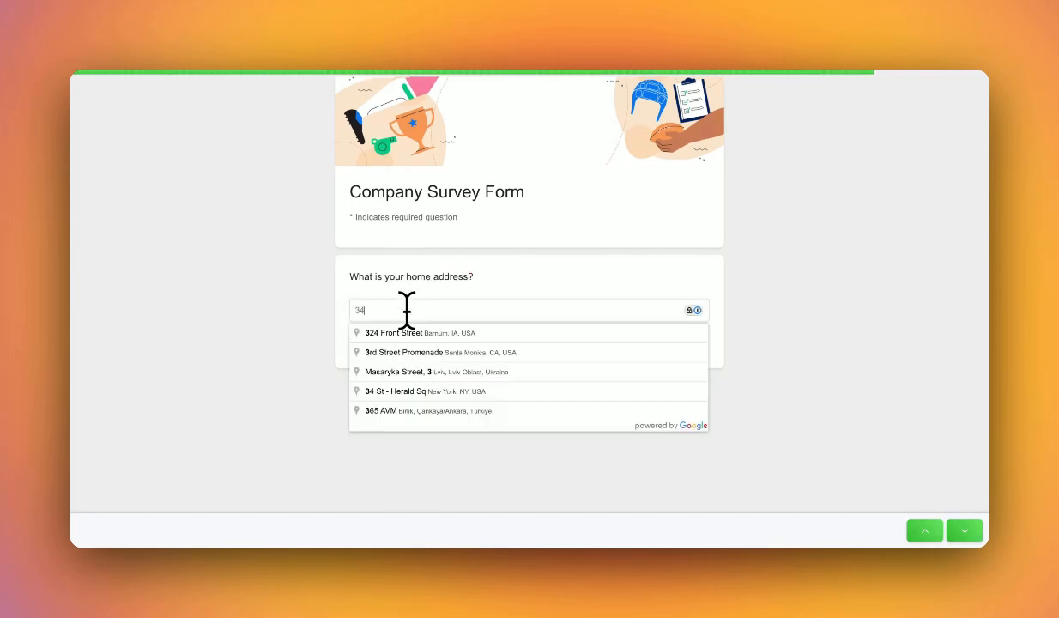
left_click(412, 352)
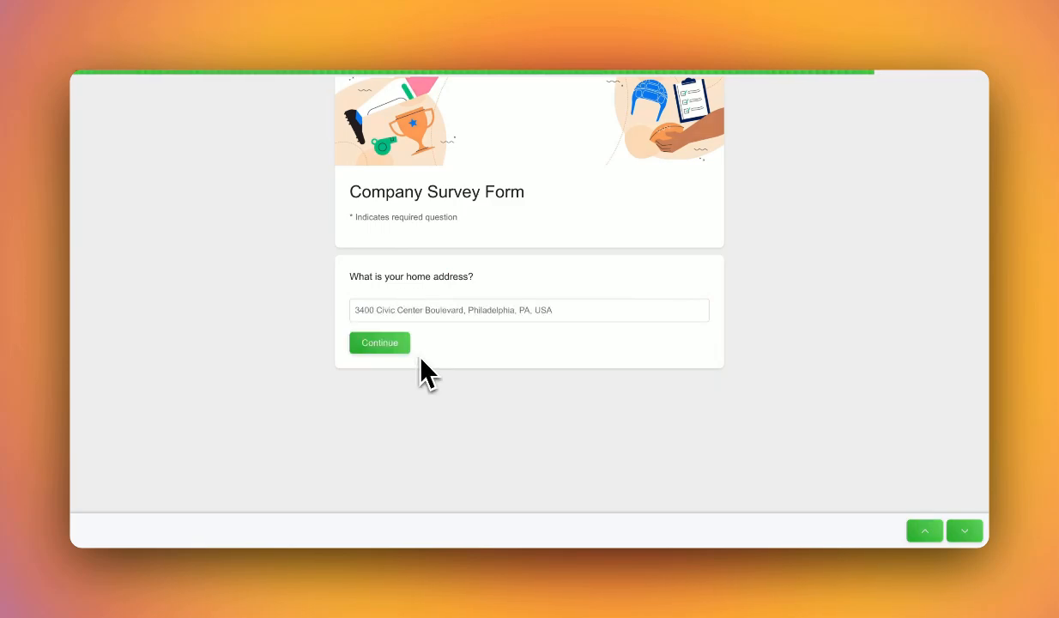
left_click(397, 350)
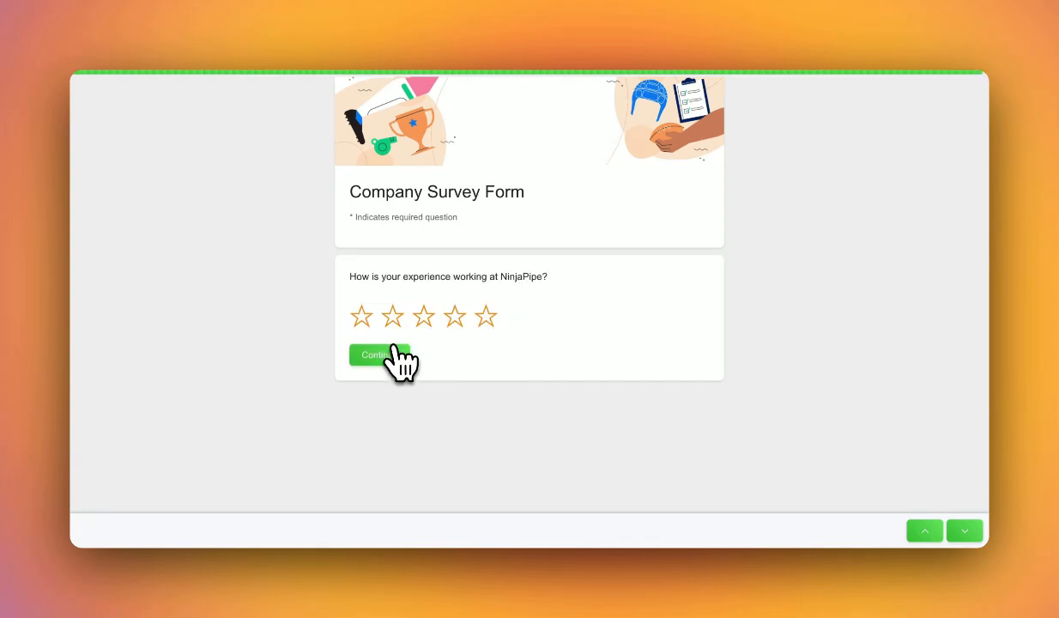
left_click(455, 316)
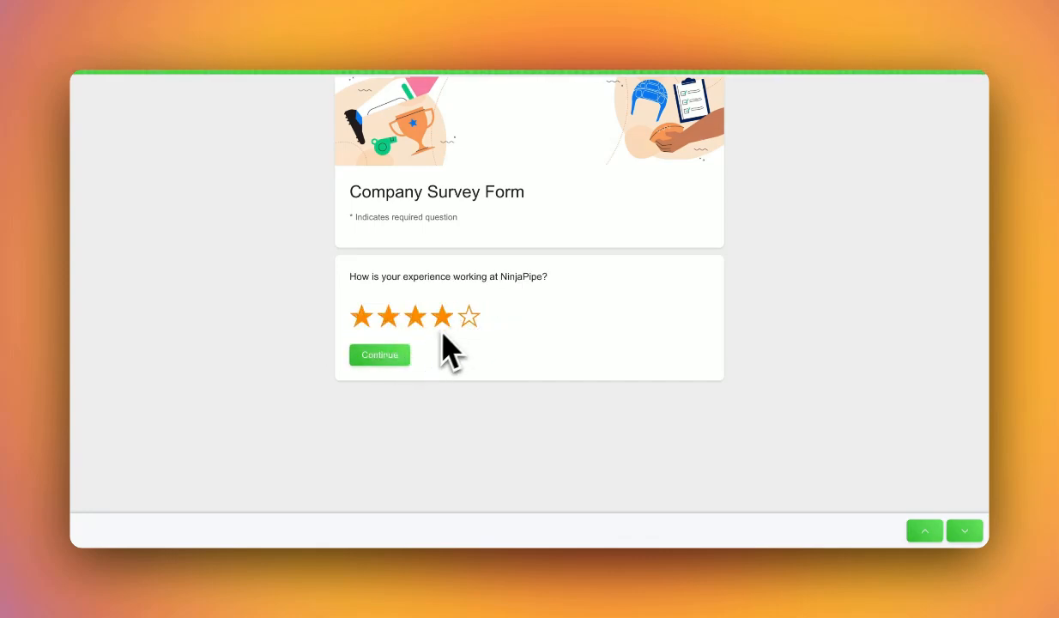
left_click(387, 355)
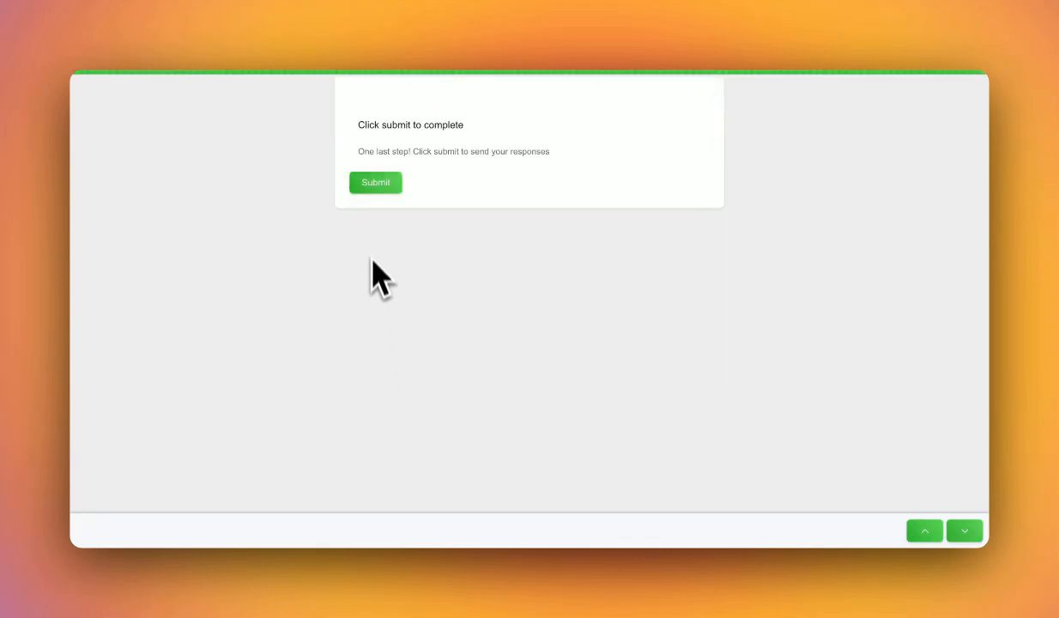
left_click(377, 185)
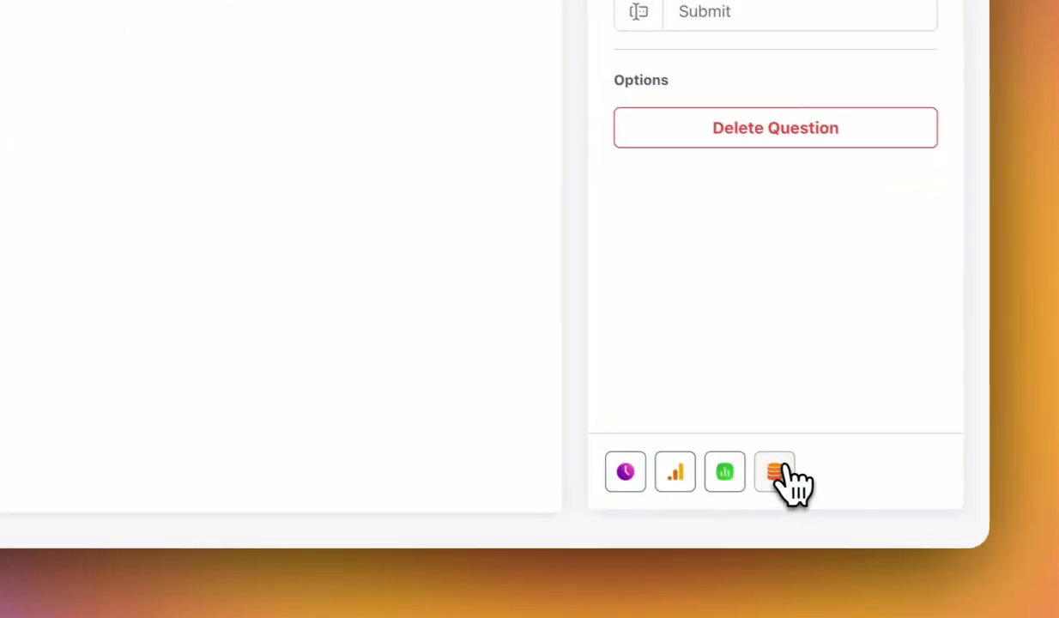
Open the test submission in Form Responses and read through its answers.
left_click(868, 504)
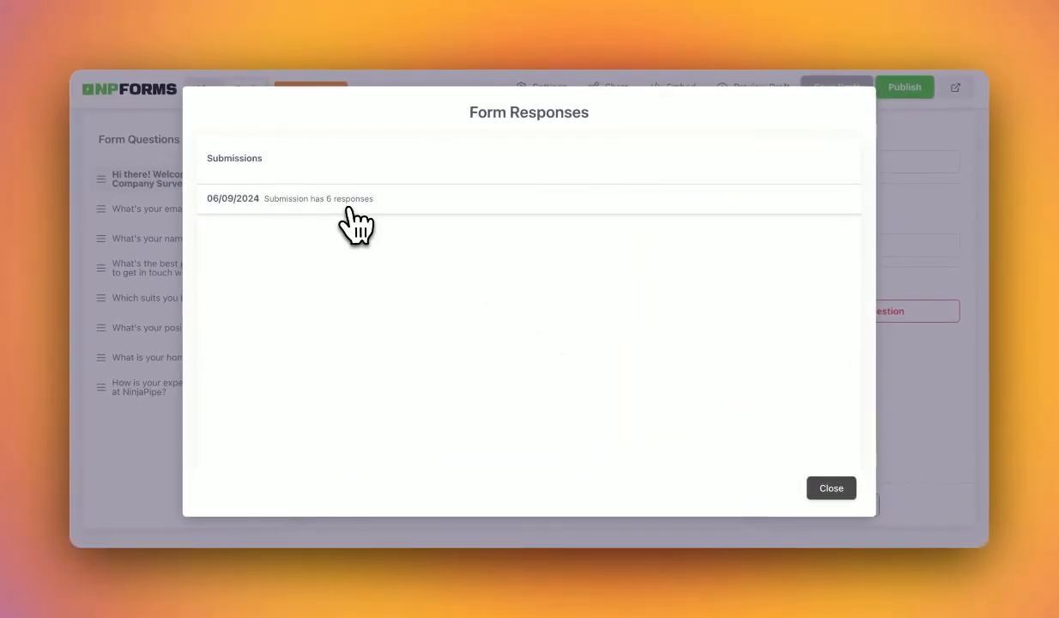
left_click(352, 219)
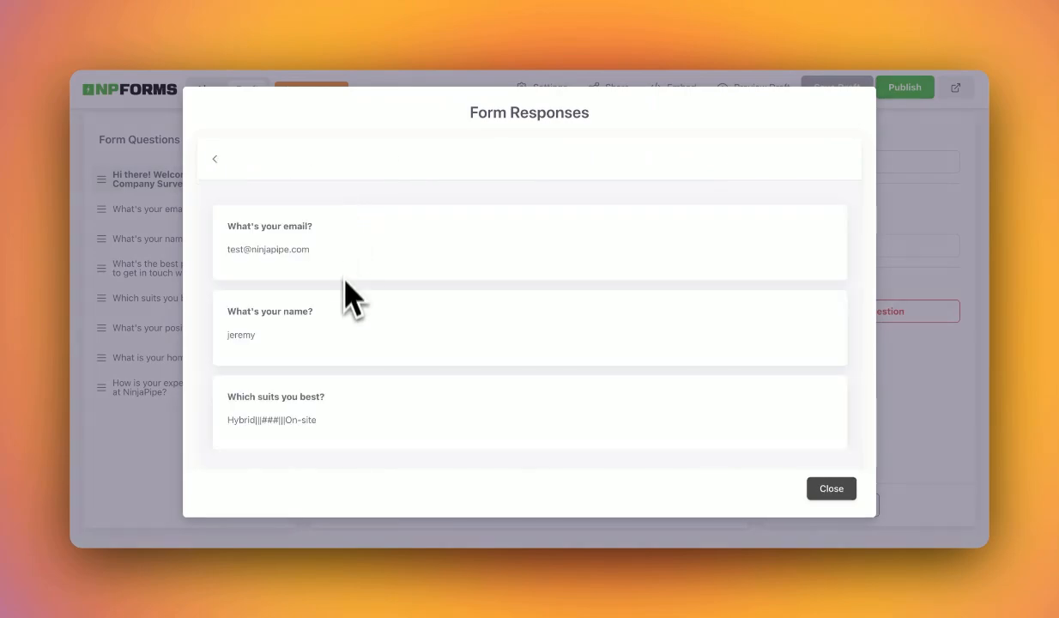
scroll(352, 318, "down", 5)
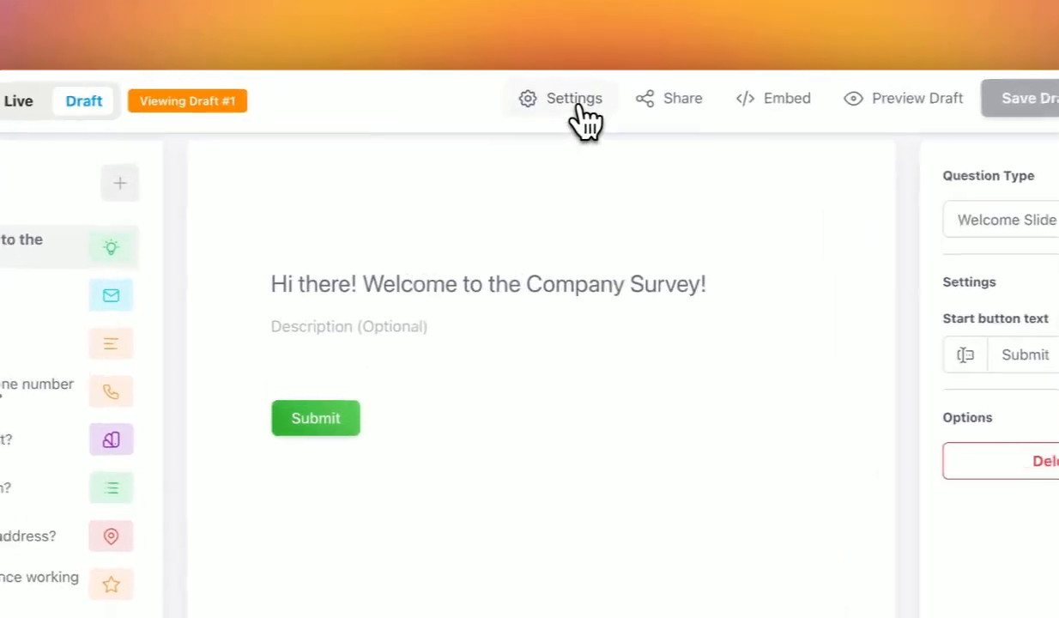
Review the submit heading, subheading and button wording in the form settings.
left_click(549, 87)
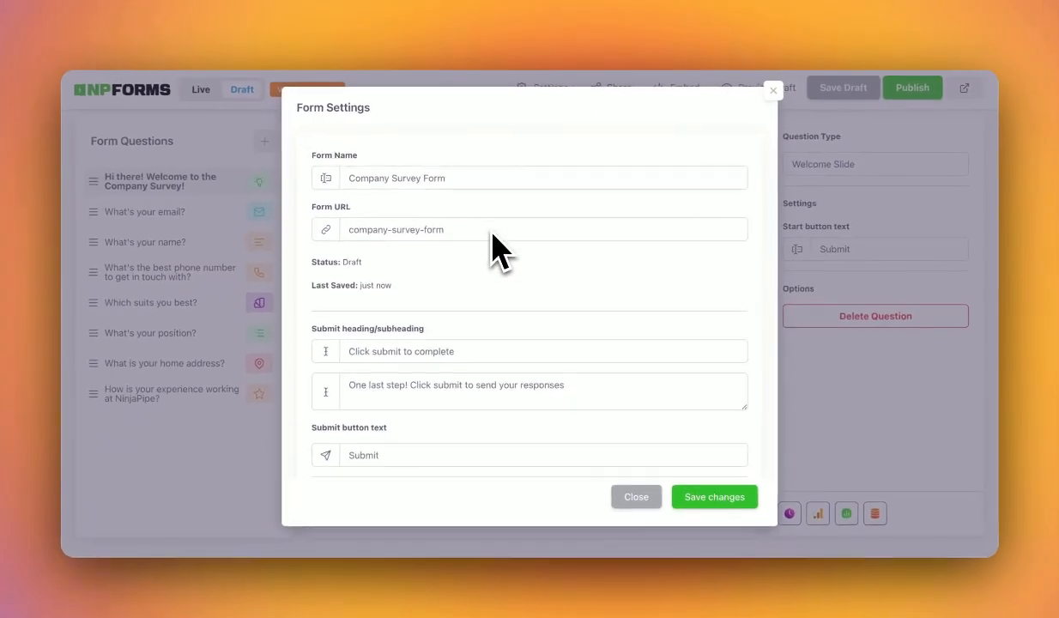
scroll(494, 248, "down", 3)
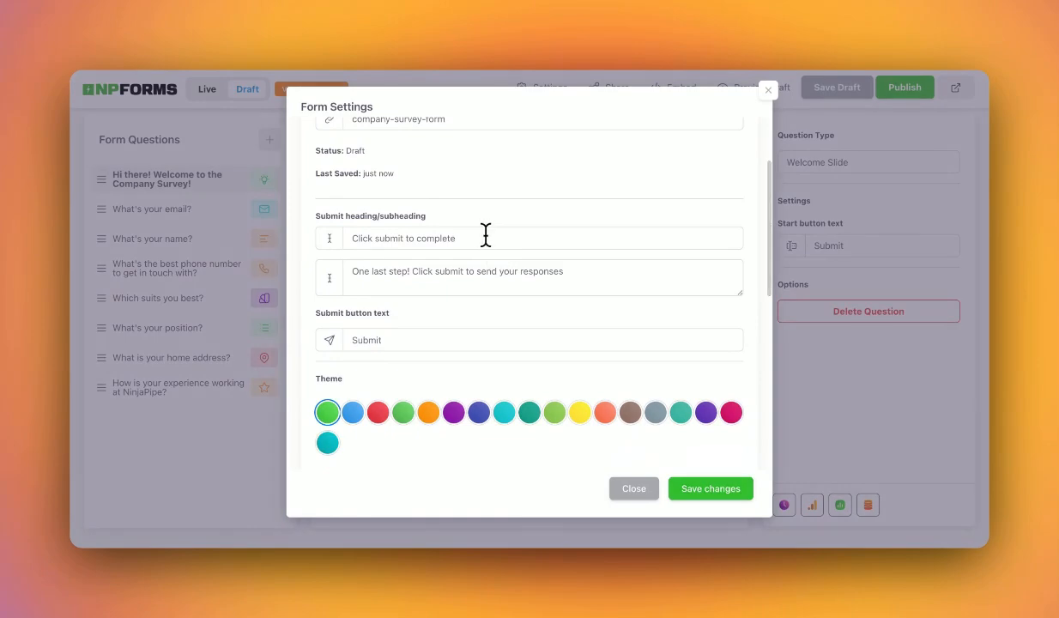
left_click(486, 236)
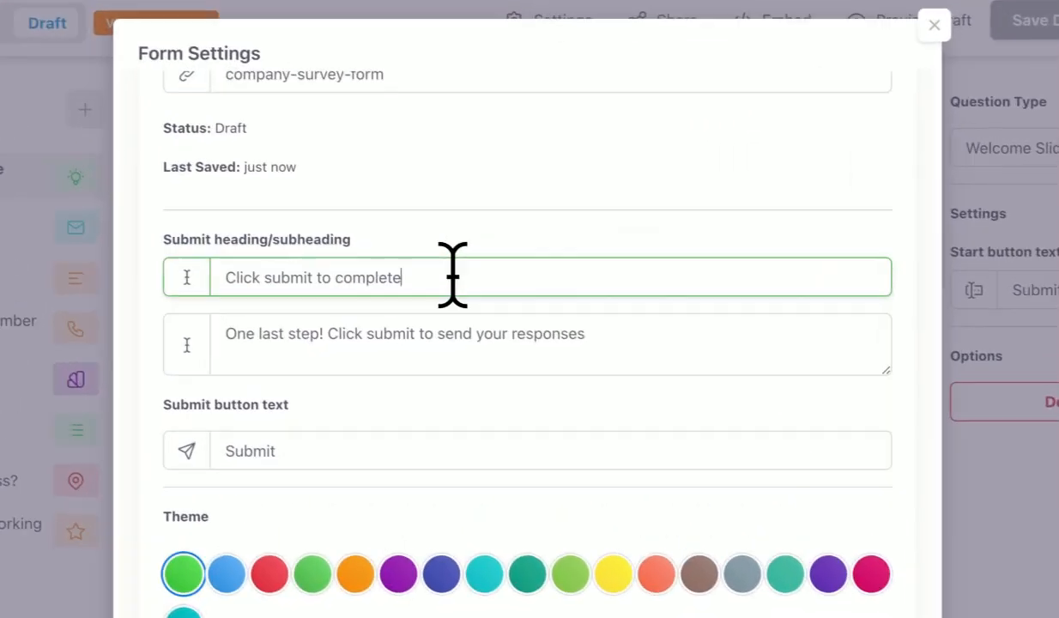
scroll(460, 247, "down", 1)
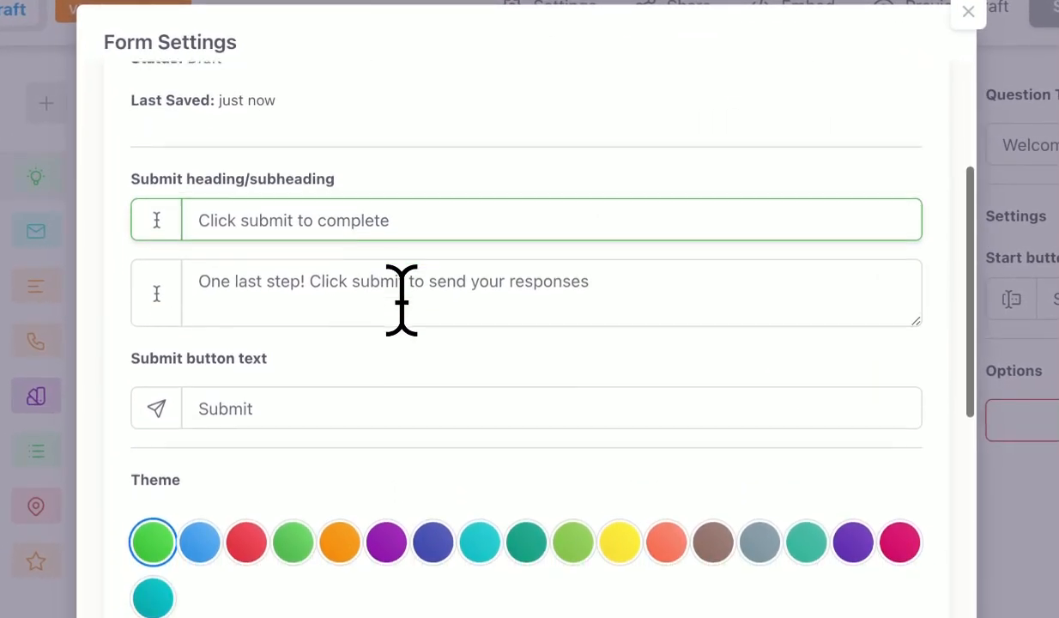
scroll(401, 301, "down", 1)
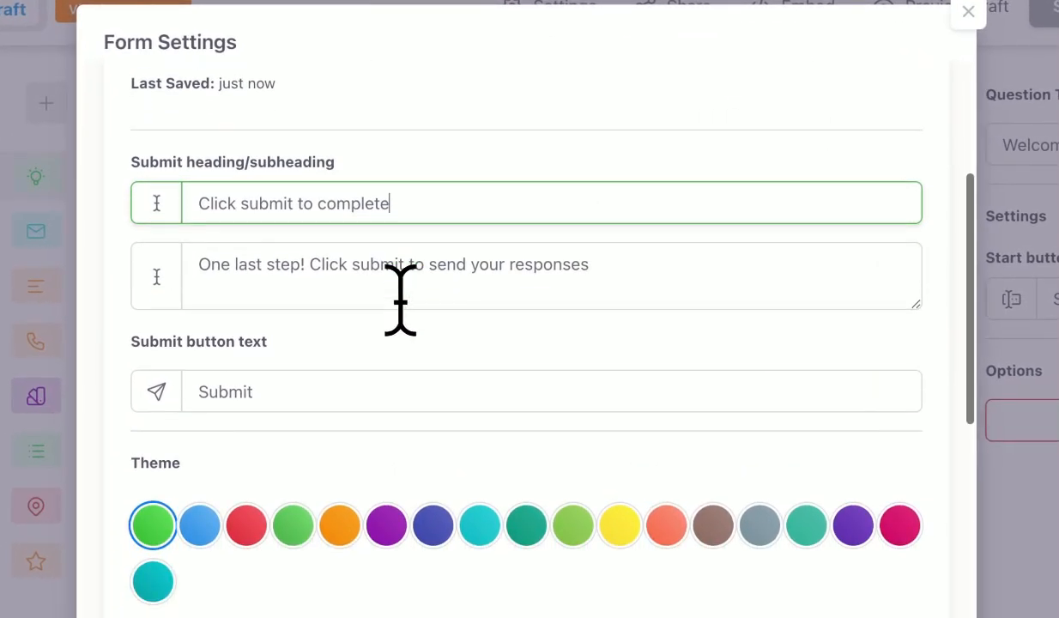
left_click(348, 288)
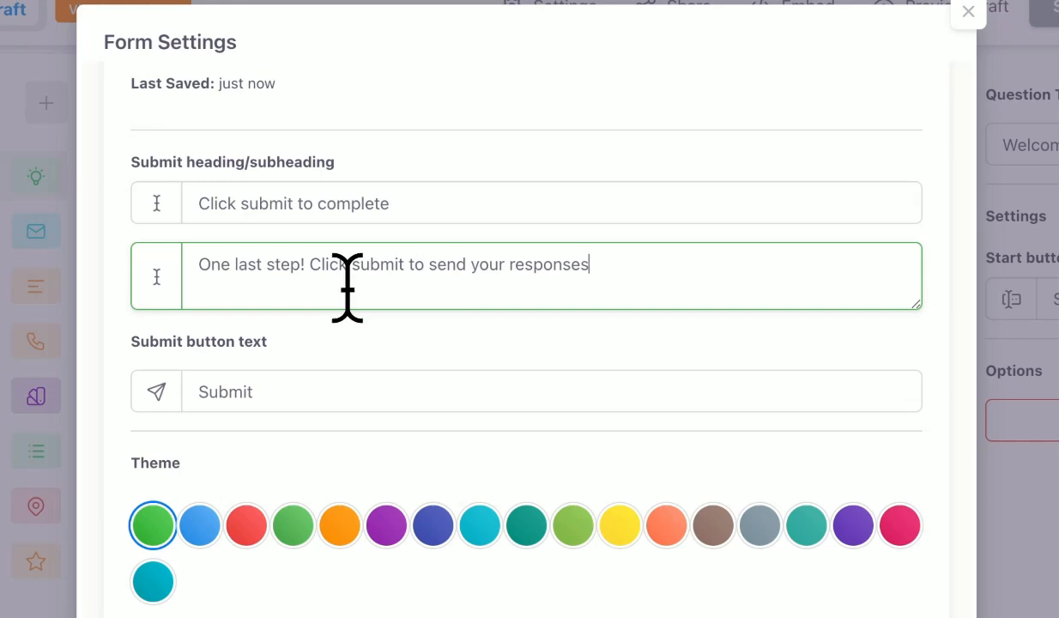
scroll(514, 288, "down", 2)
left_click(514, 284)
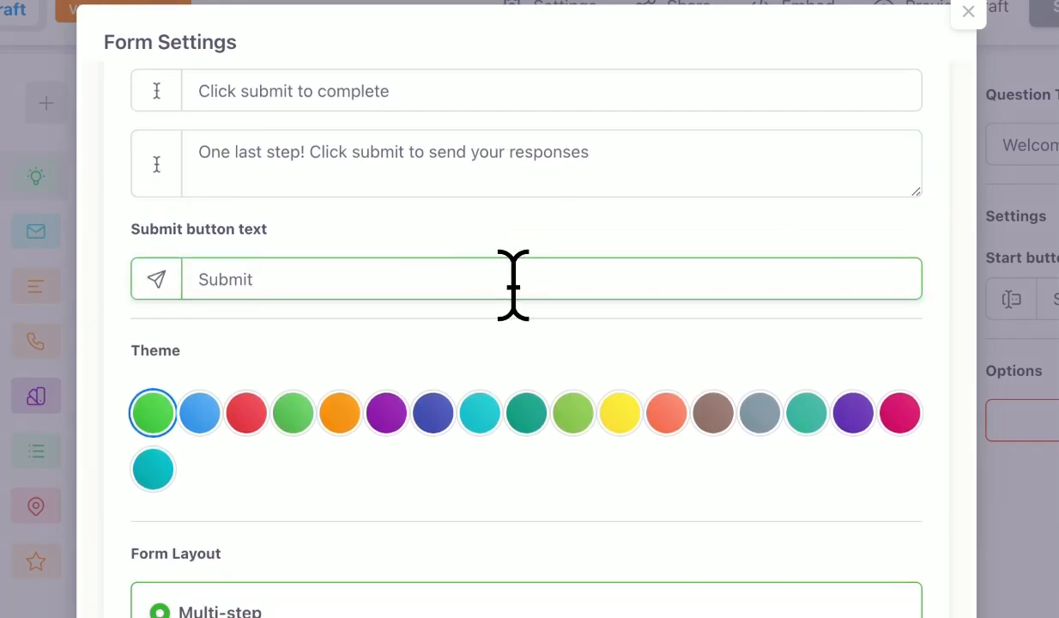
scroll(513, 285, "down", 2)
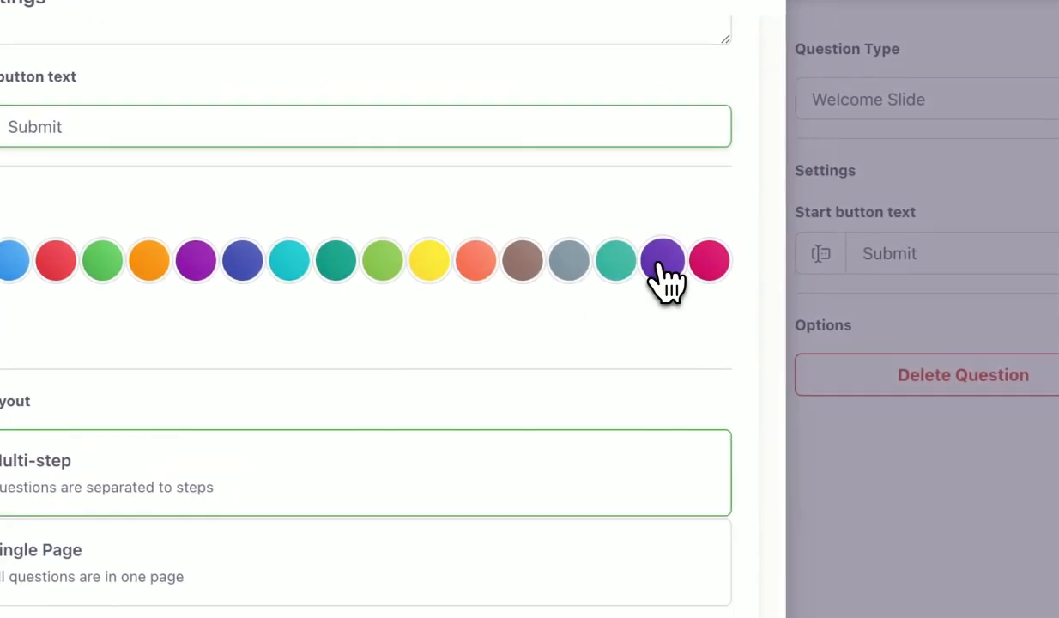
Apply the purple theme, Single Page layout and purple stationery banner, then save the settings.
left_click(663, 262)
scroll(505, 333, "down", 3)
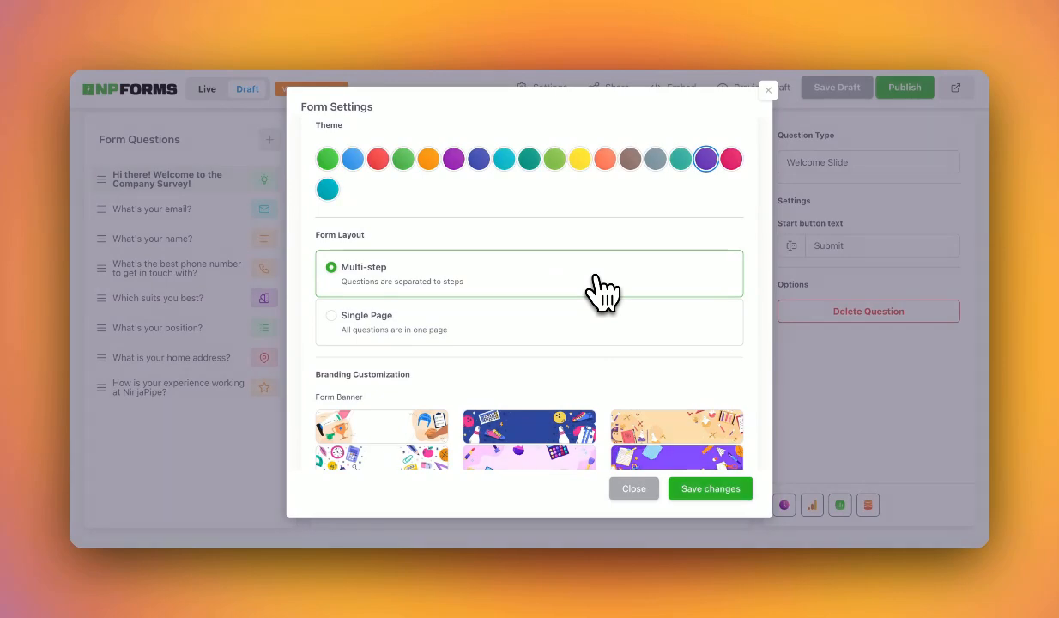
left_click(593, 322)
scroll(591, 341, "down", 2)
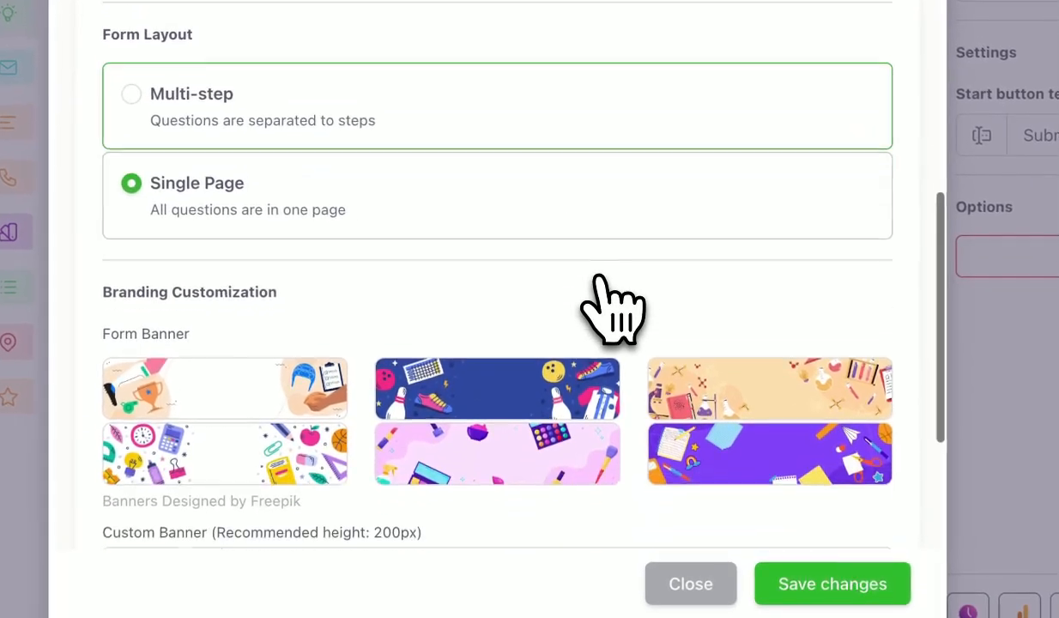
scroll(598, 276, "down", 3)
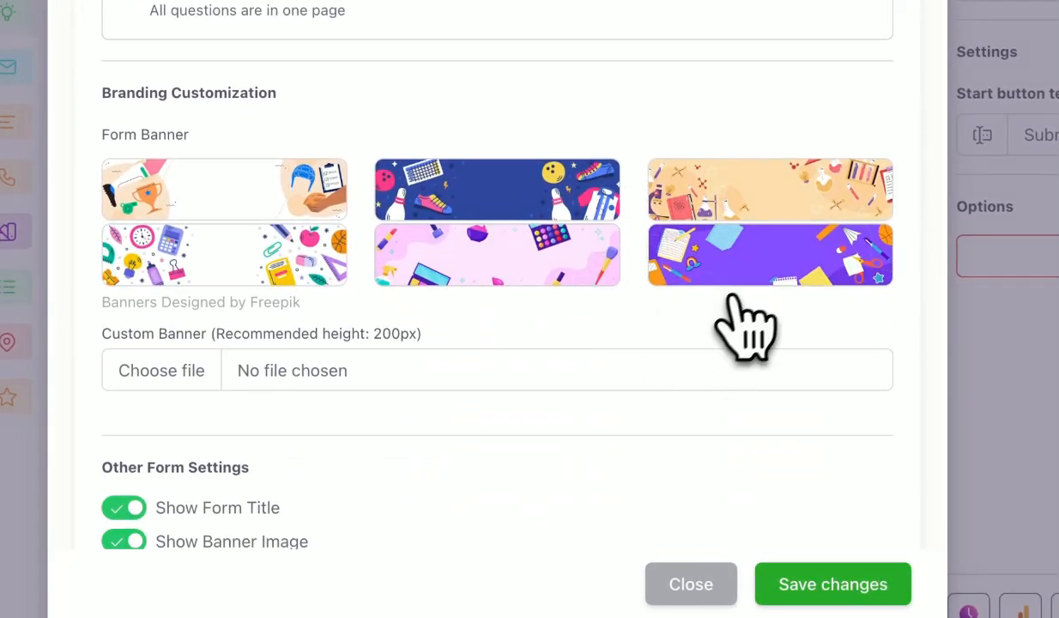
left_click(759, 263)
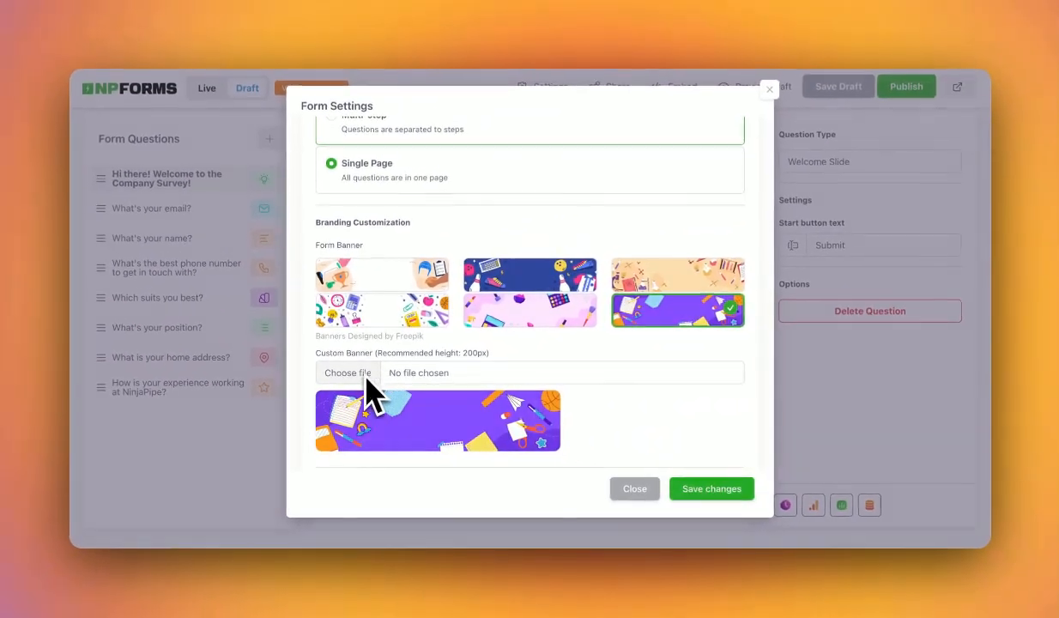
scroll(397, 376, "down", 2)
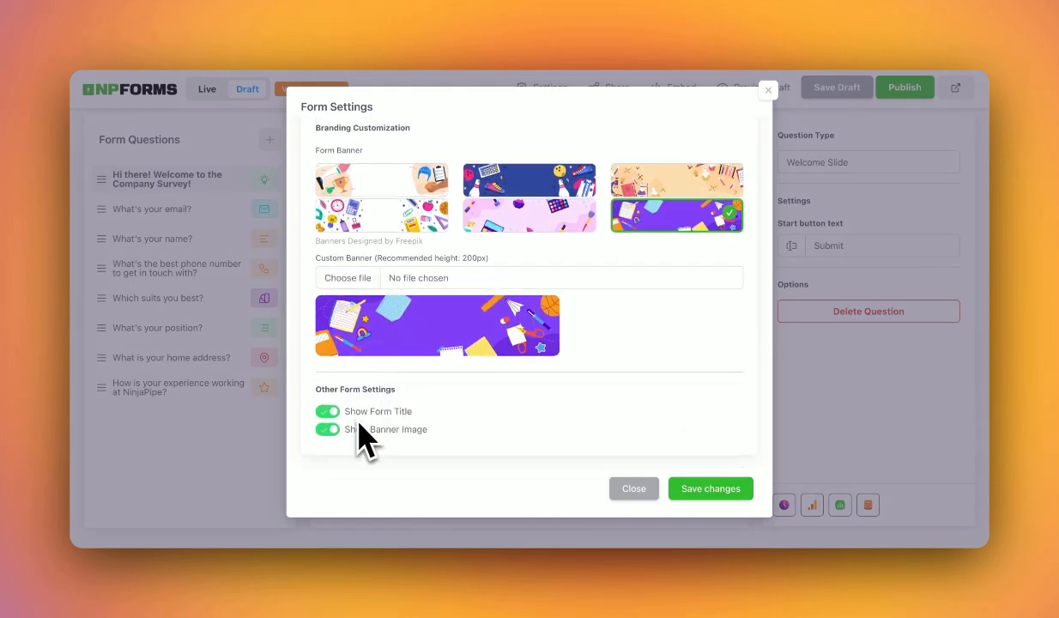
left_click(711, 490)
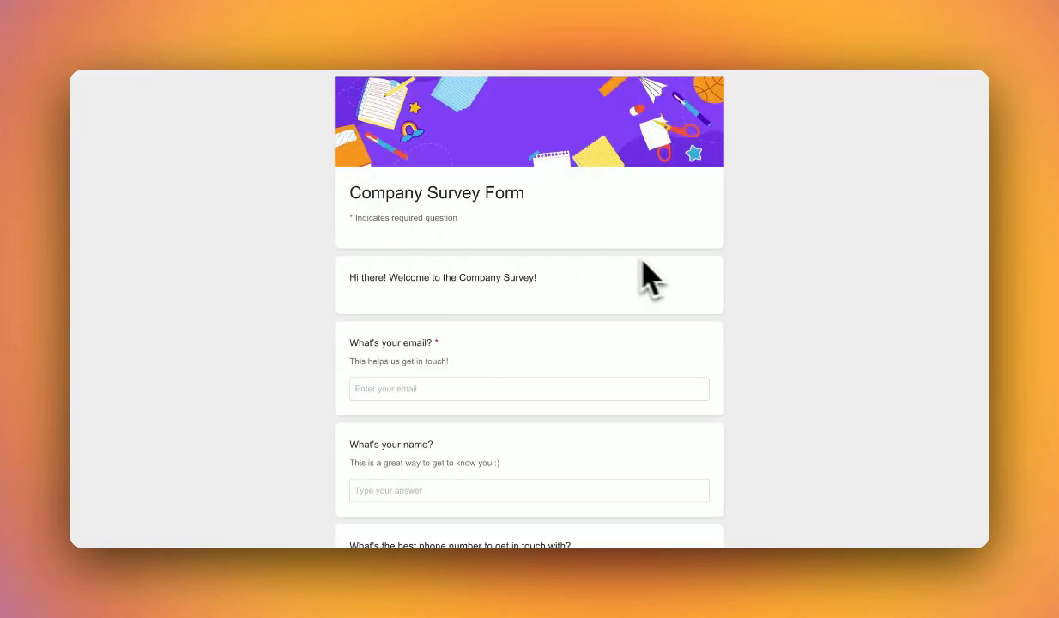
Scroll through the single-page survey preview to check every question under the purple banner.
scroll(684, 285, "down", 5)
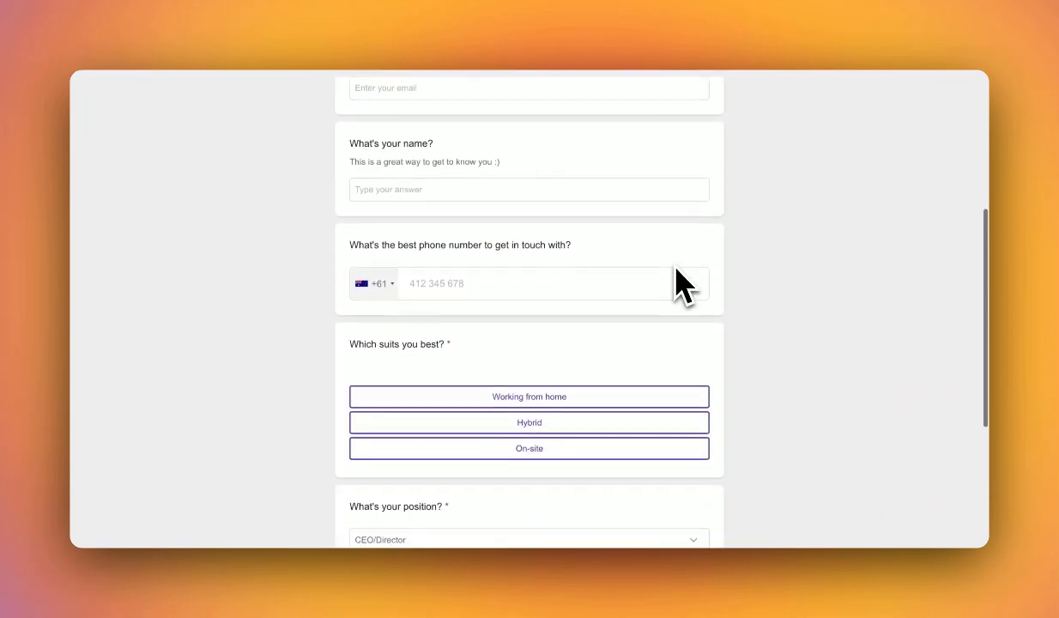
scroll(680, 284, "down", 3)
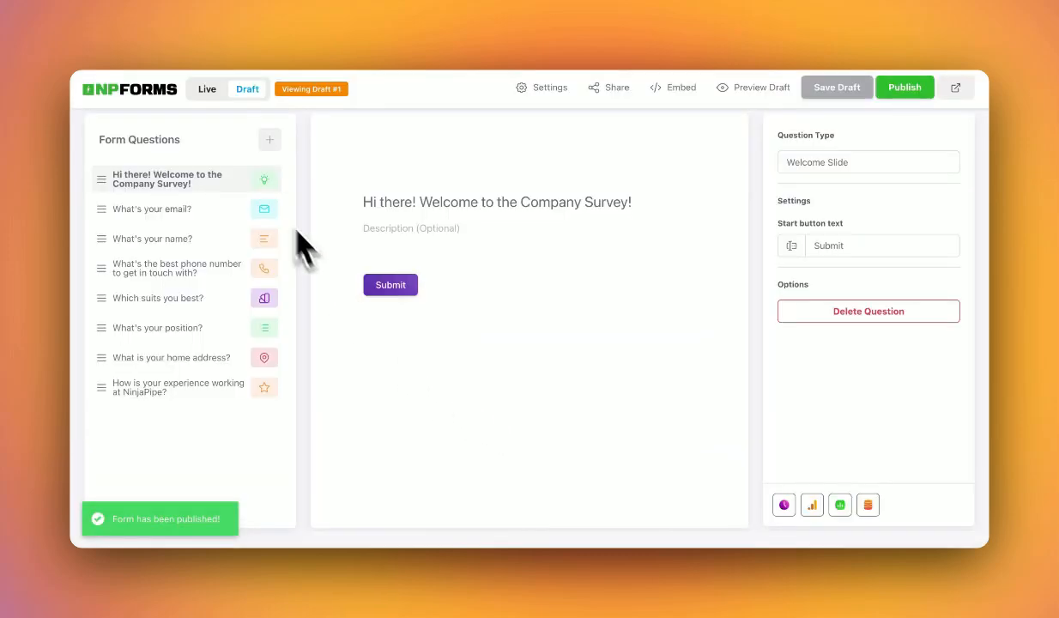
Switch the editor to the live form version, confirming the prompt, and bring up the Share options.
left_click(207, 93)
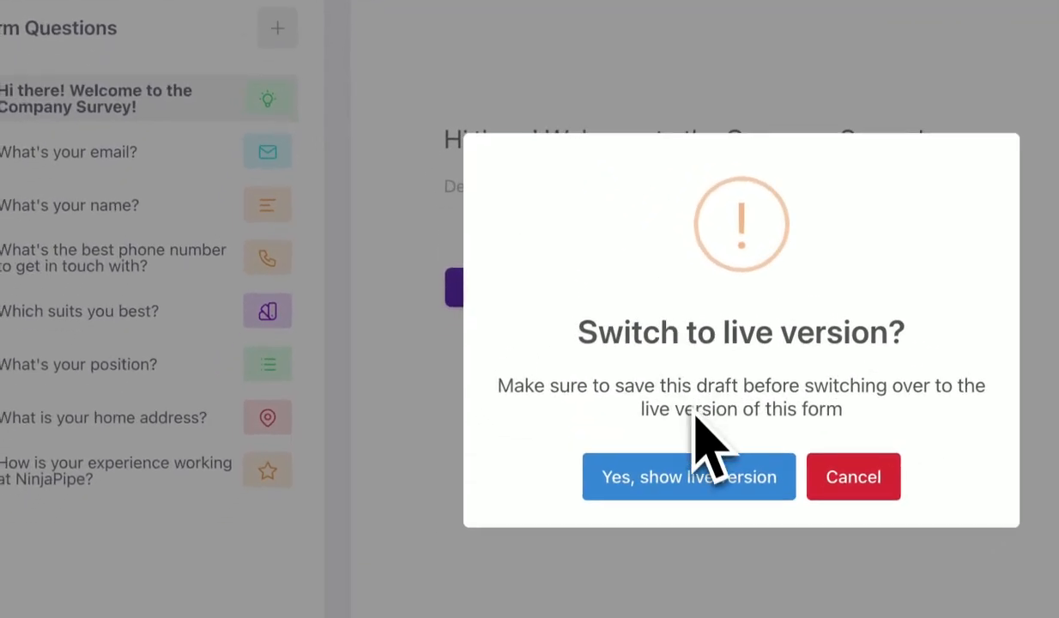
left_click(700, 479)
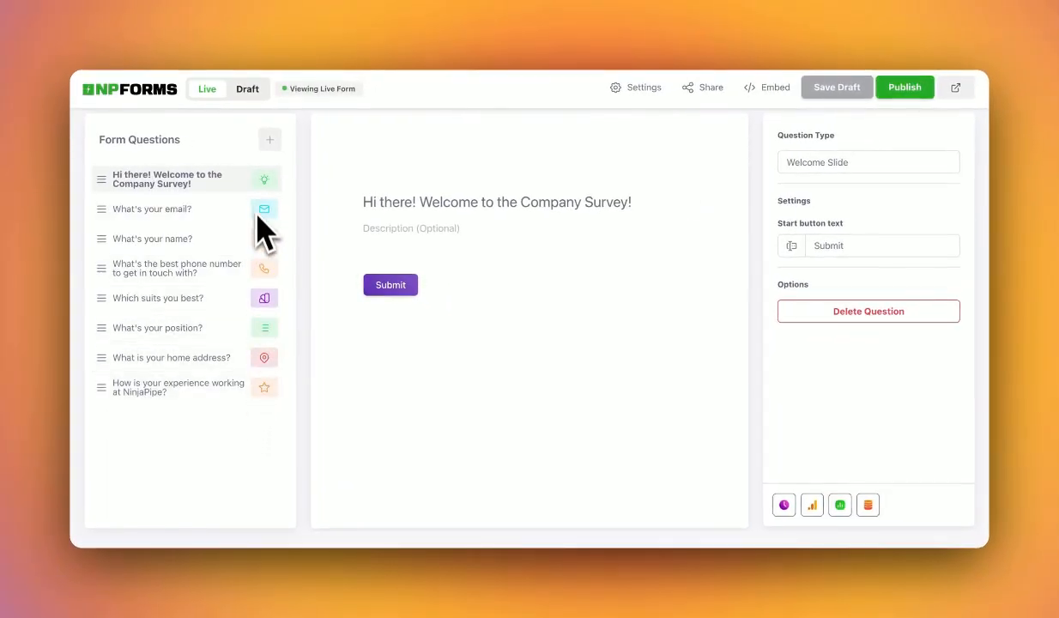
mouse_move(333, 90)
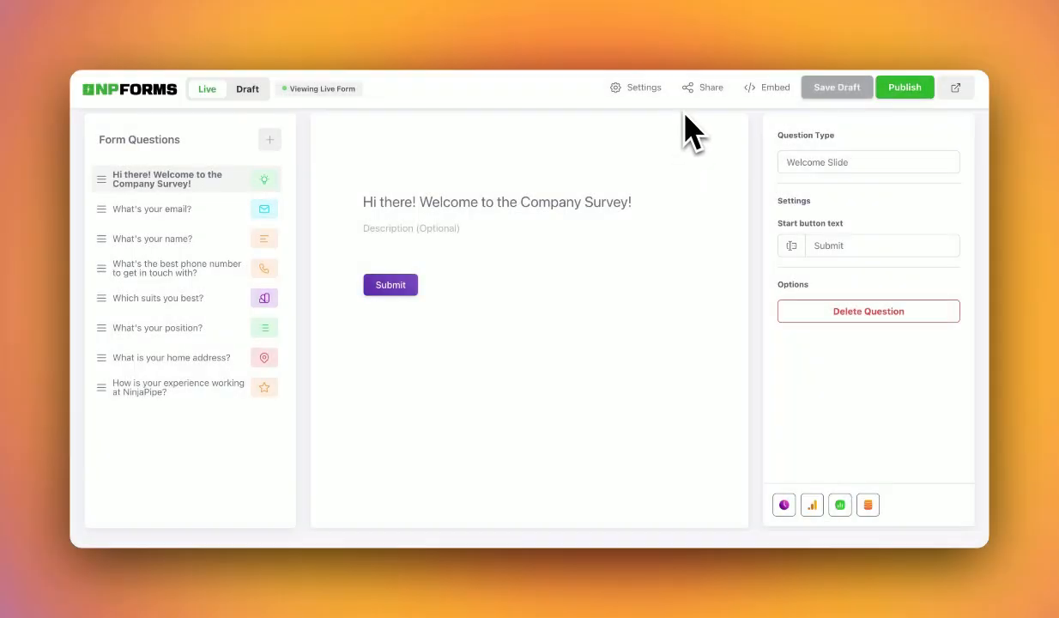
left_click(702, 90)
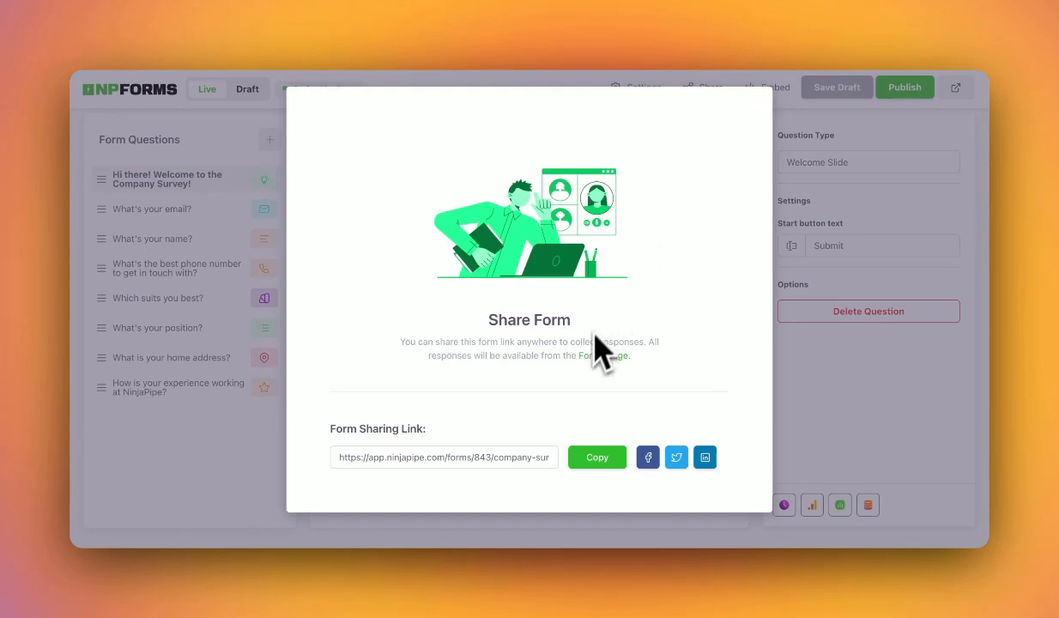
Copy the survey's sharing link and its iframe embed code.
left_click(599, 460)
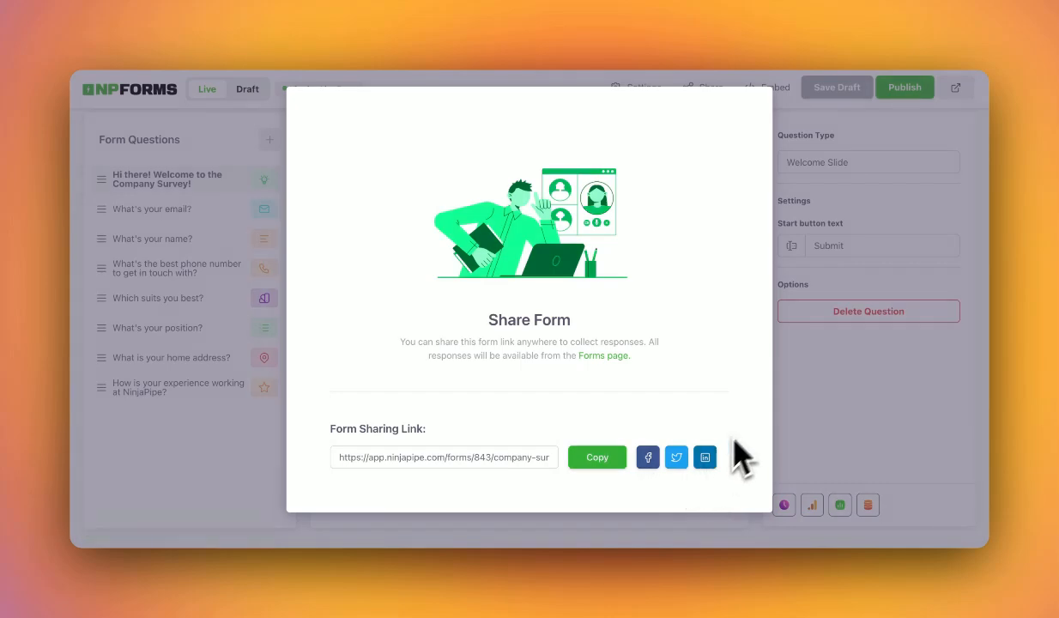
left_click(863, 364)
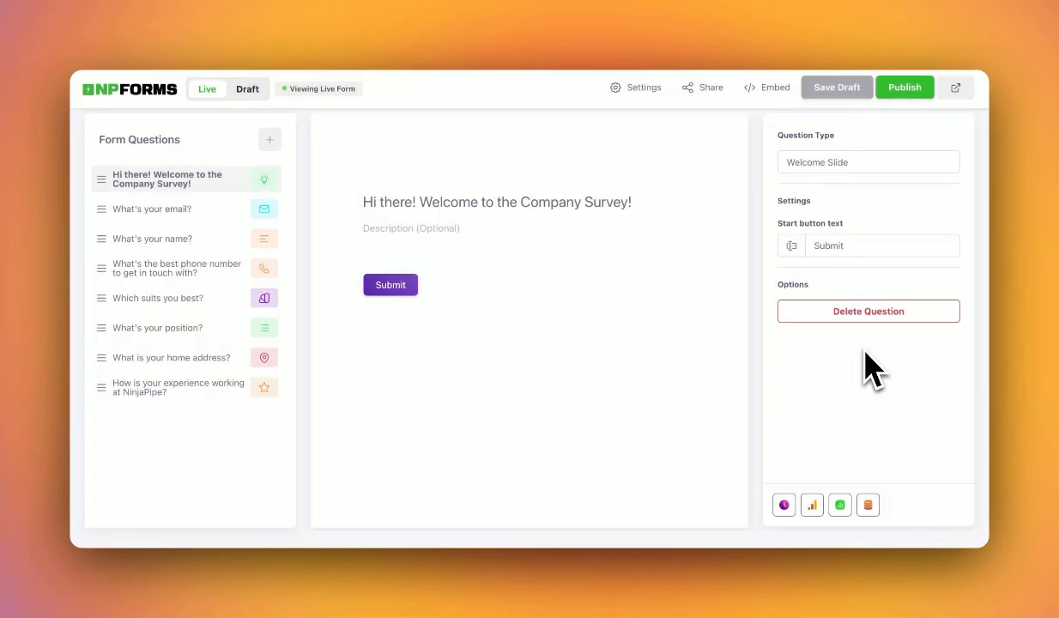
left_click(777, 89)
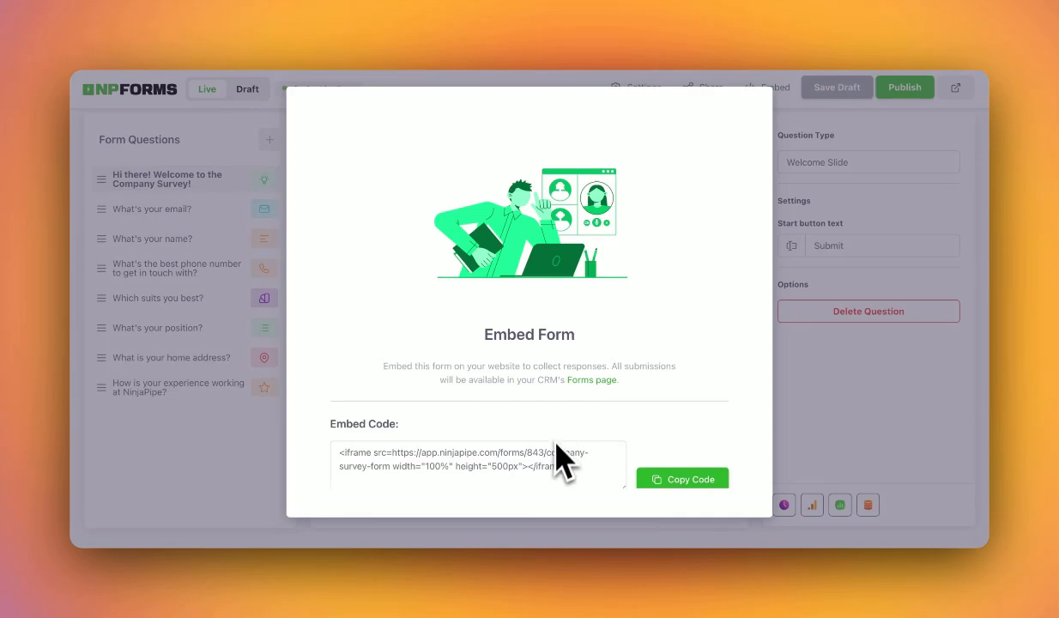
scroll(554, 455, "down", 3)
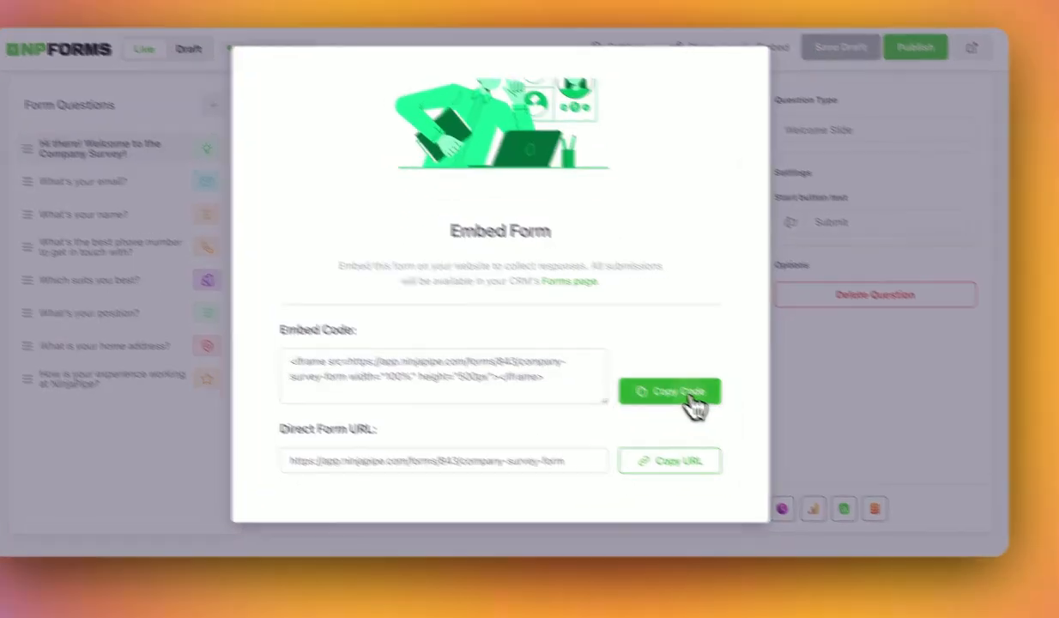
left_click(683, 399)
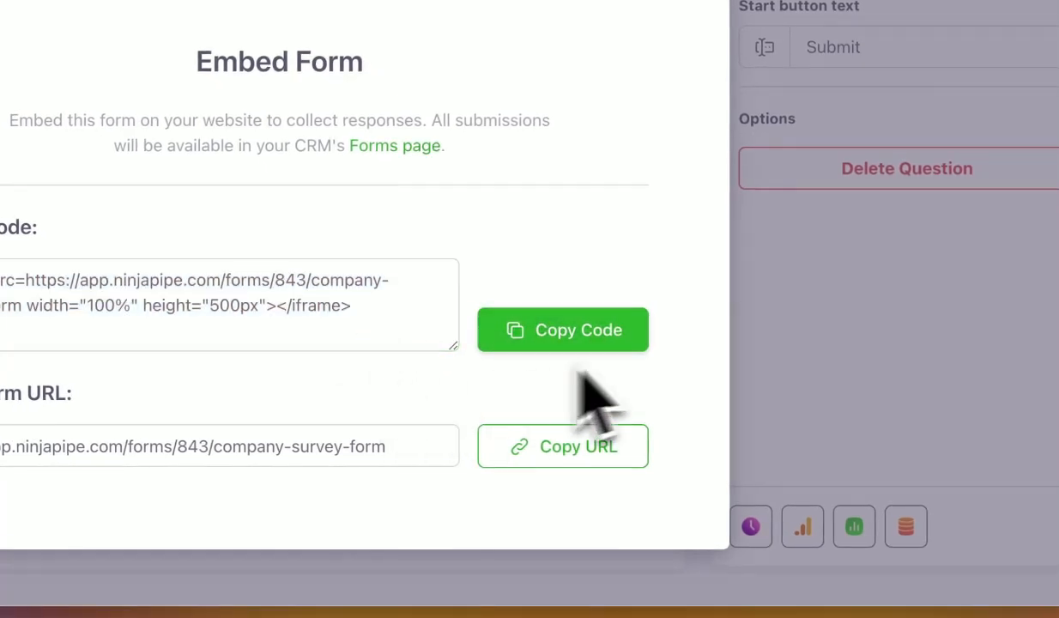
left_click(807, 257)
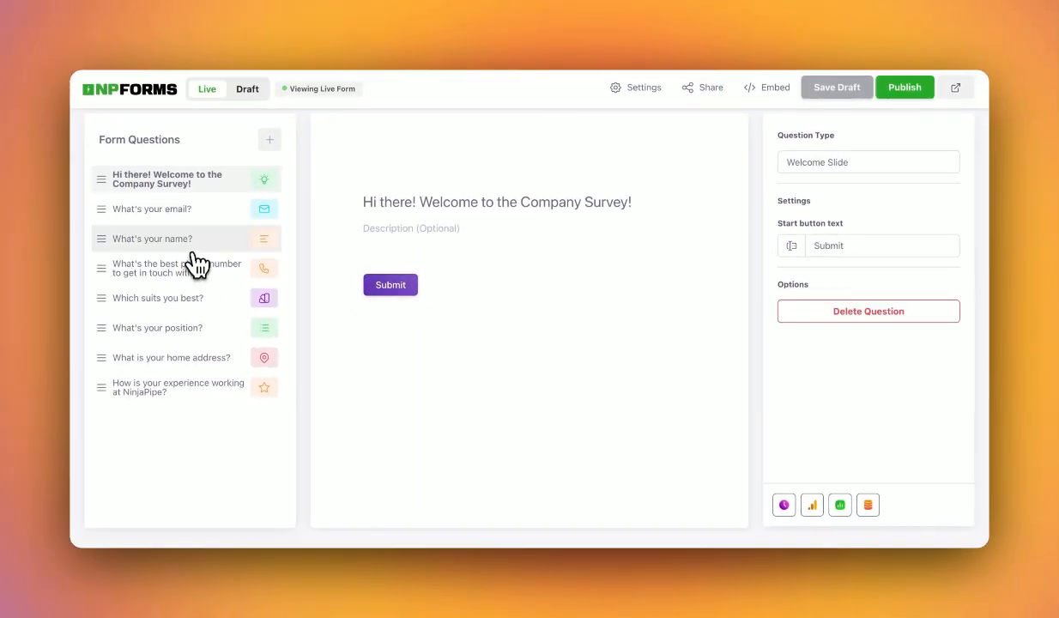
Step through the name, phone, arrangement and position questions, ending on the email question.
left_click(193, 244)
left_click(192, 268)
left_click(189, 297)
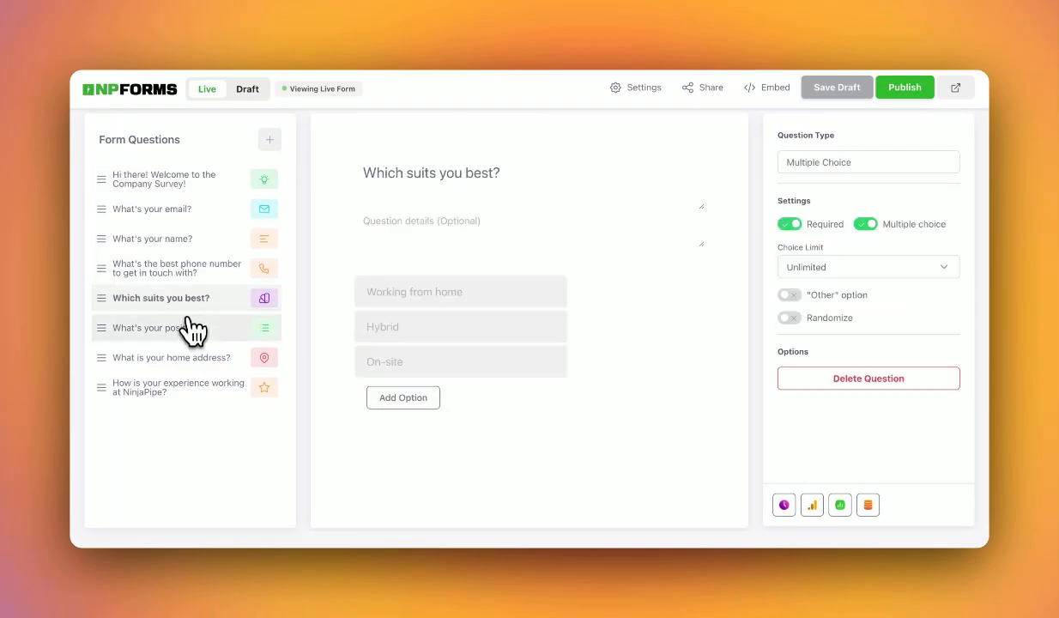
left_click(190, 323)
left_click(193, 210)
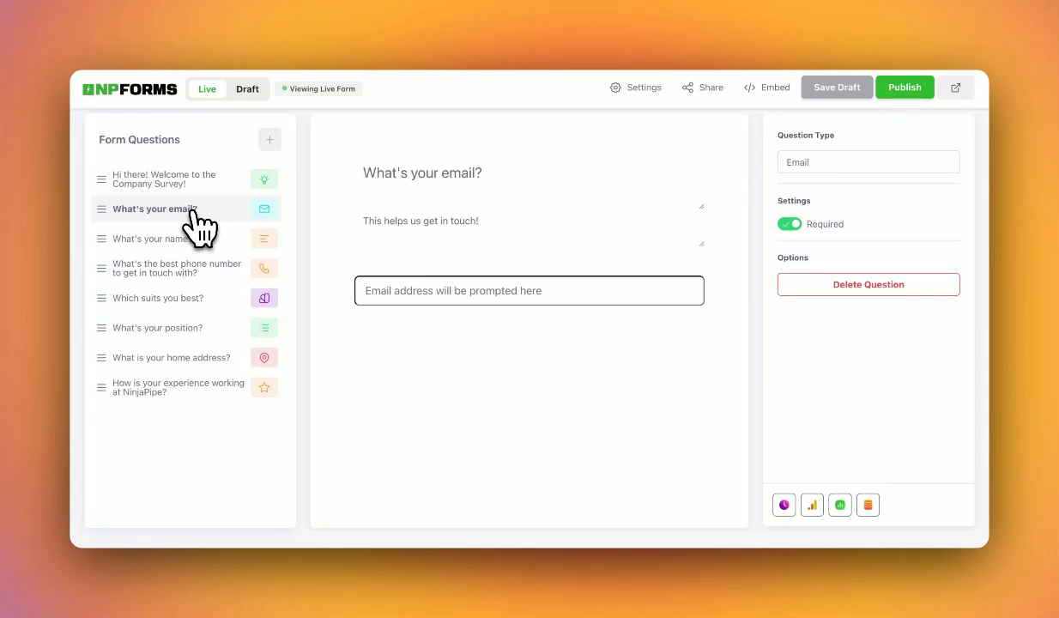